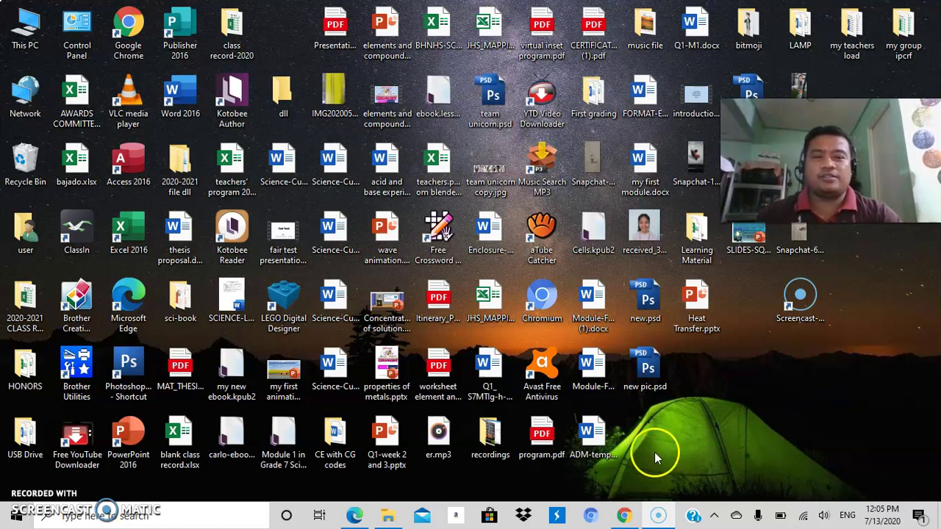
Step: Restore the Chrome window showing the untitled Google Slides presentation
left_click(623, 515)
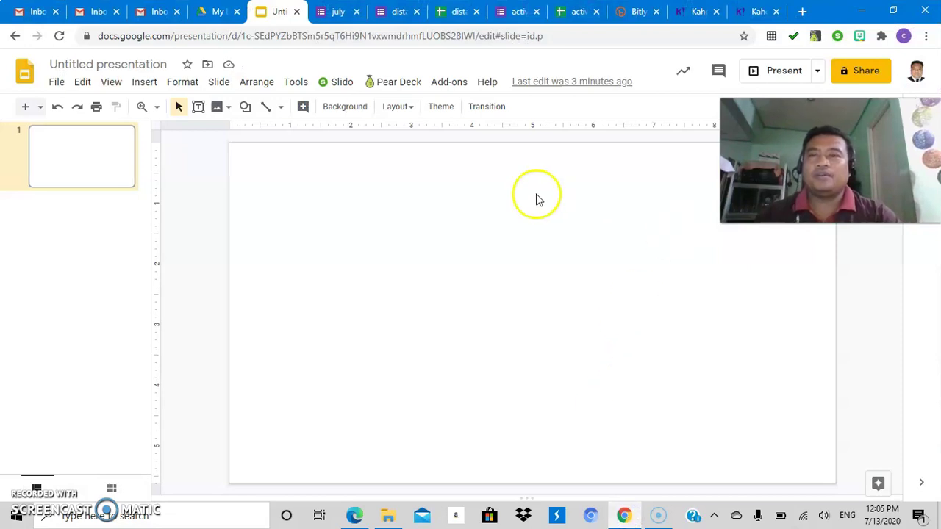
Step: Replace the 'Untitled presentation' title with 'my demo'
left_click(103, 64)
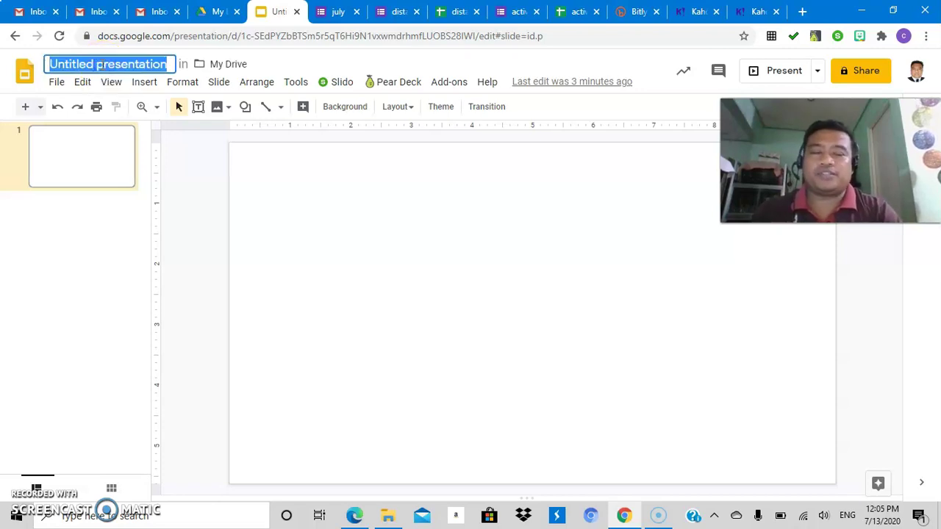
key("BackSpace")
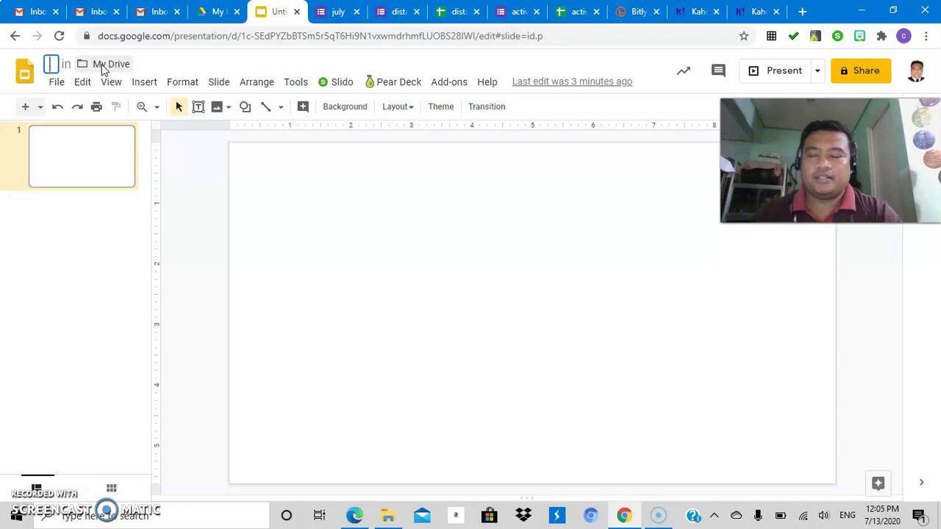
type("my demo")
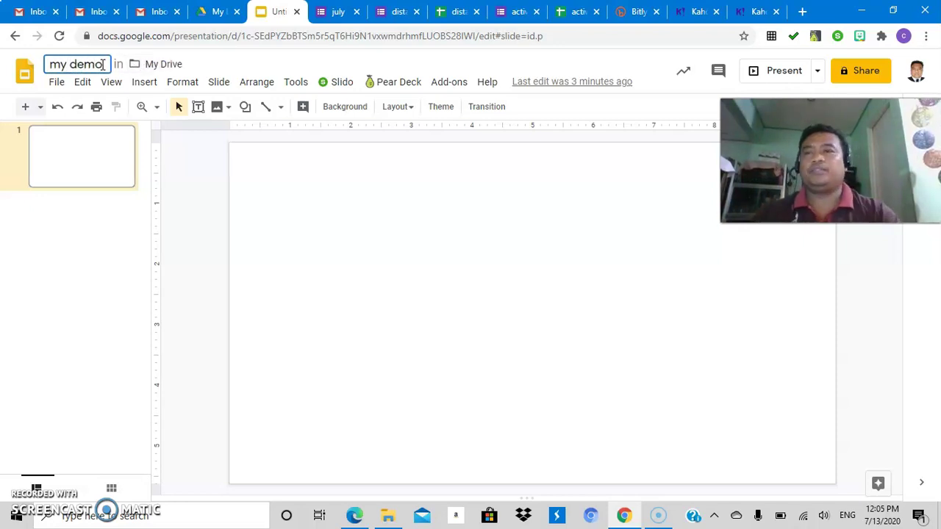
left_click(280, 202)
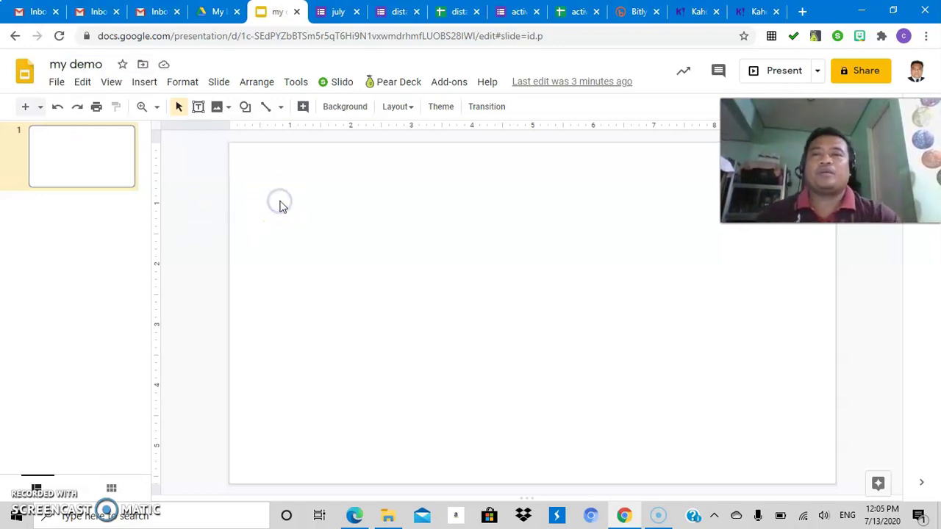
left_click(224, 83)
mouse_move(256, 81)
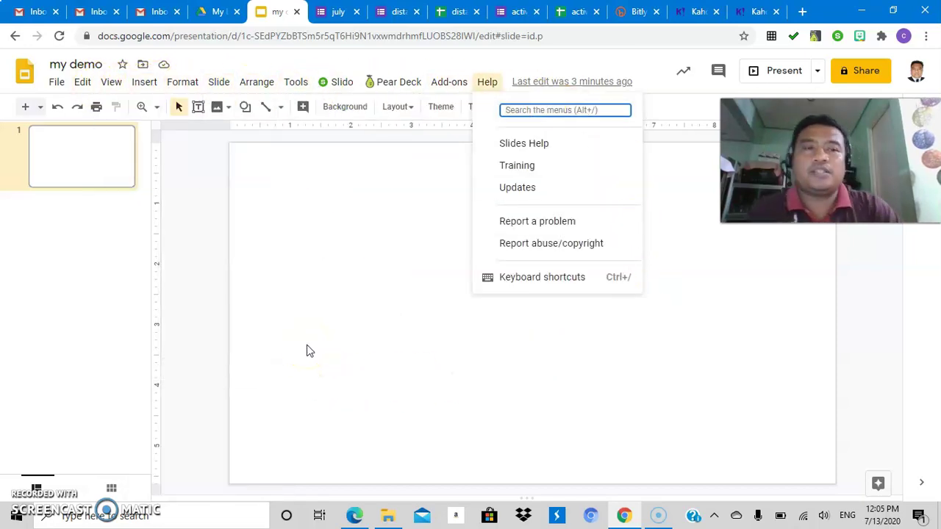
Step: Set slide 1's background to the 12.png classroom picture from the Pictures folder
left_click(64, 169)
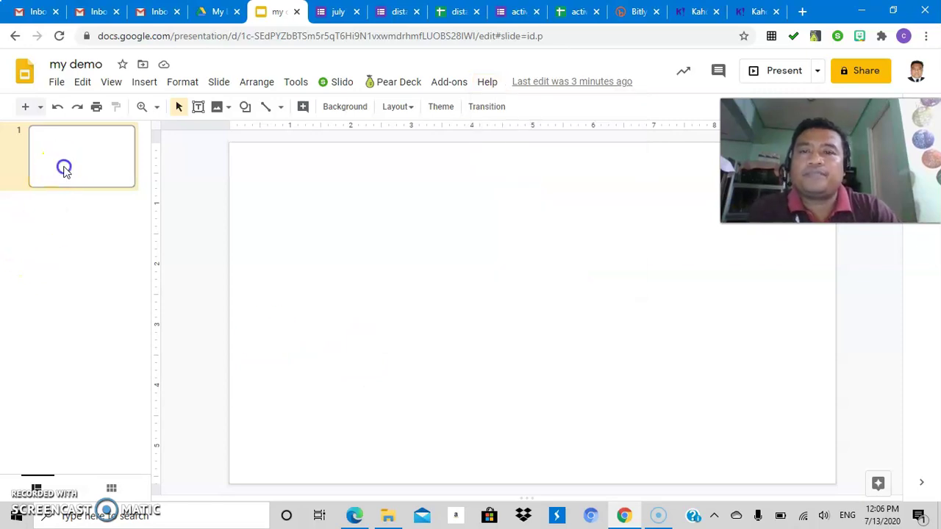
left_click(337, 107)
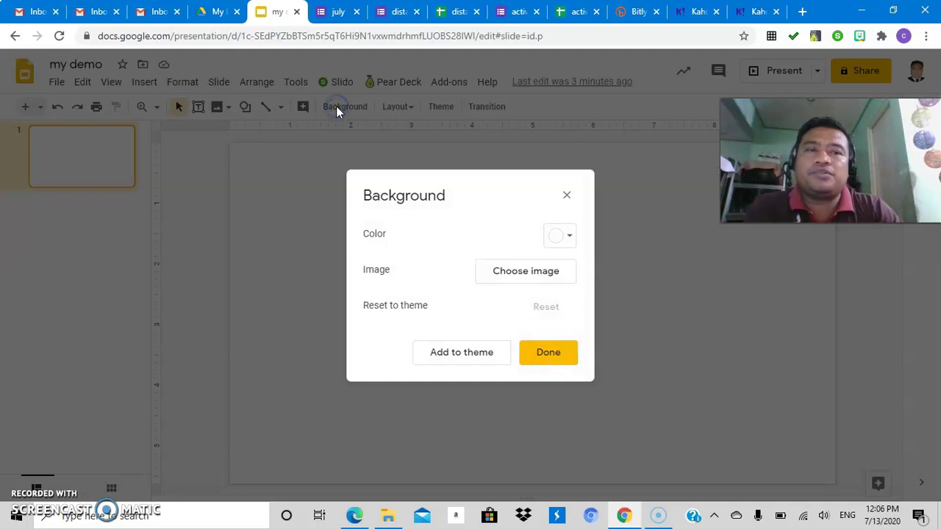
left_click(523, 273)
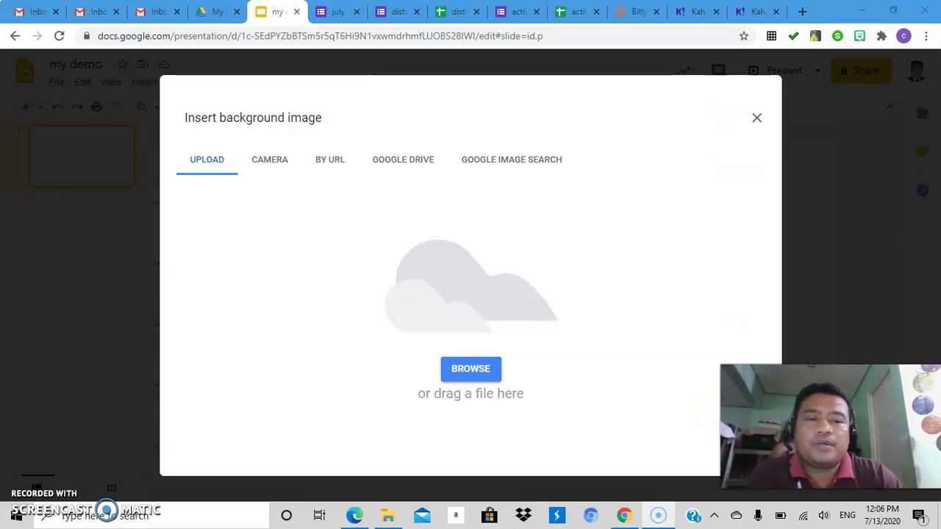
left_click(453, 369)
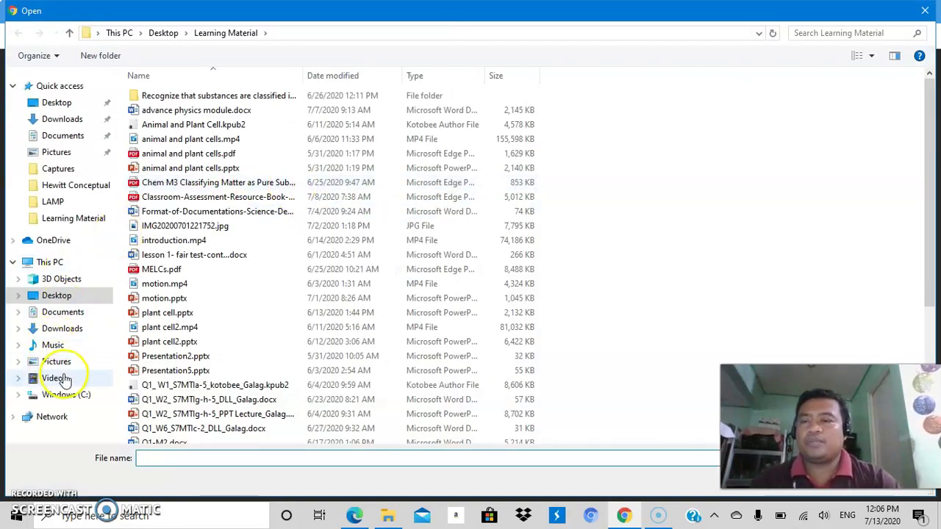
left_click(59, 363)
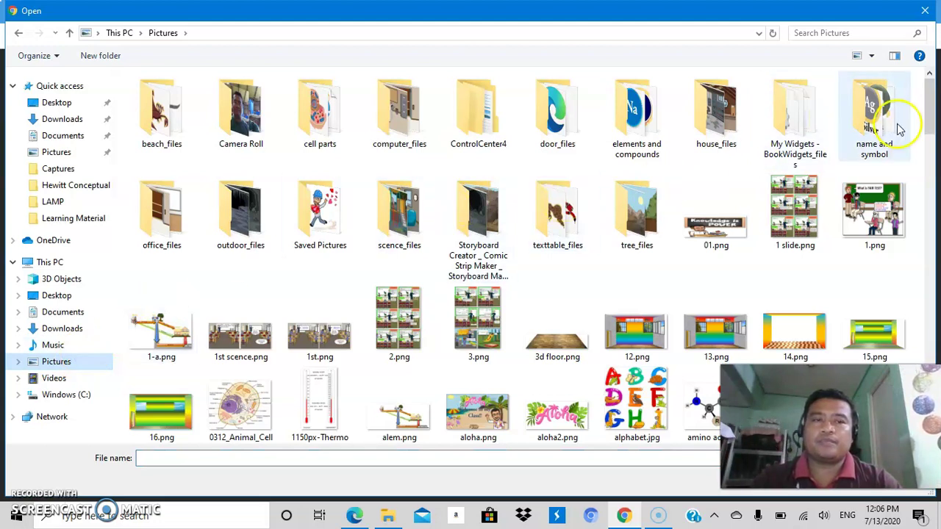
left_click_drag(928, 101, 932, 116)
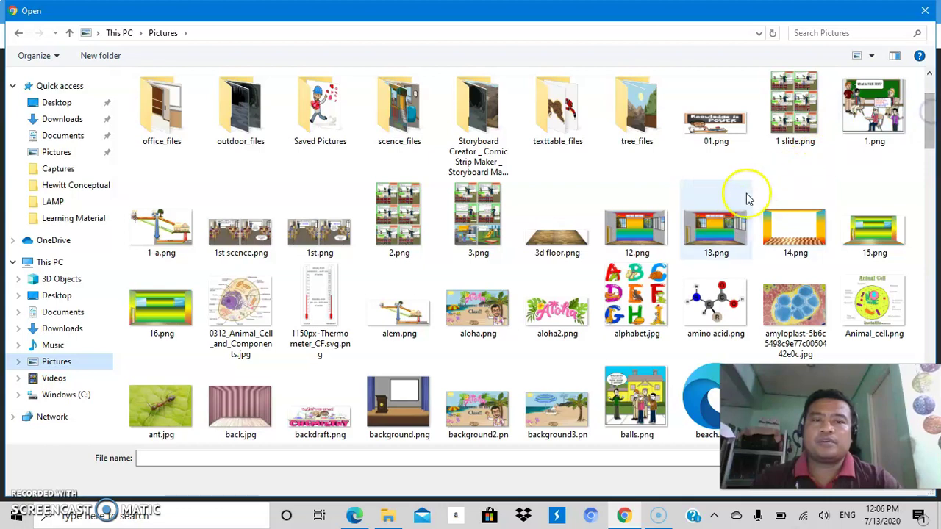
left_click(634, 234)
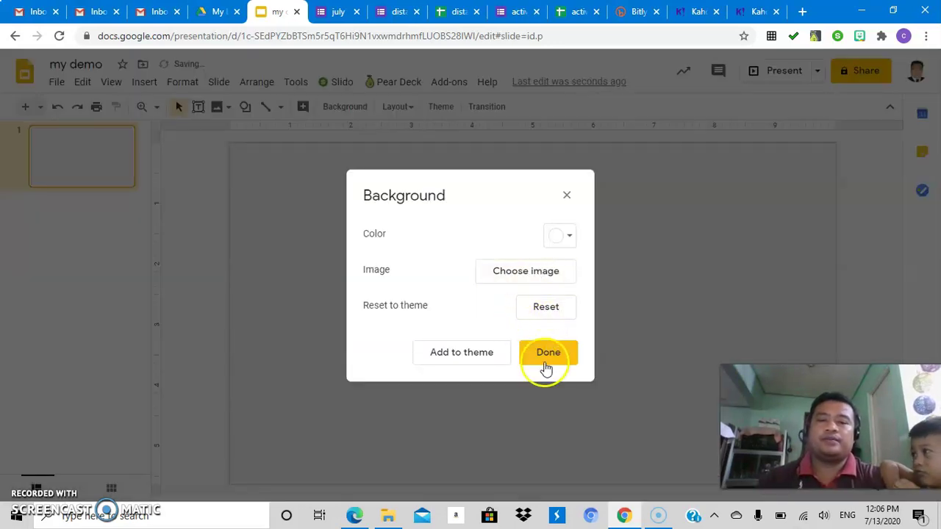
left_click(546, 360)
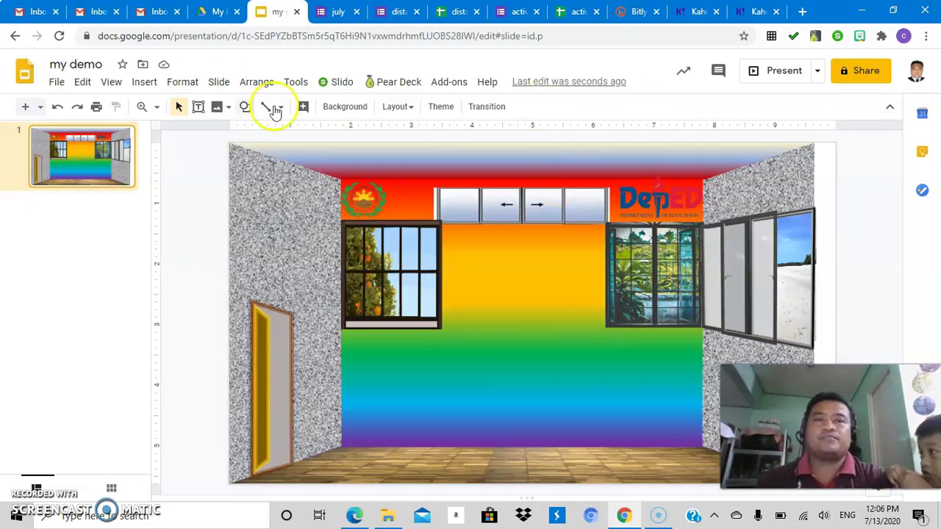
Step: Run a web image search for 'transparent board'
left_click(145, 83)
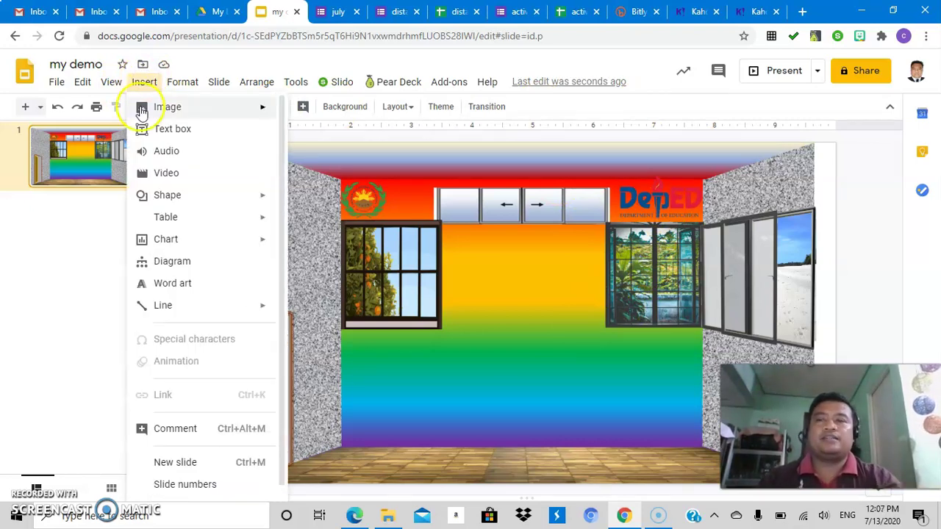
left_click(159, 106)
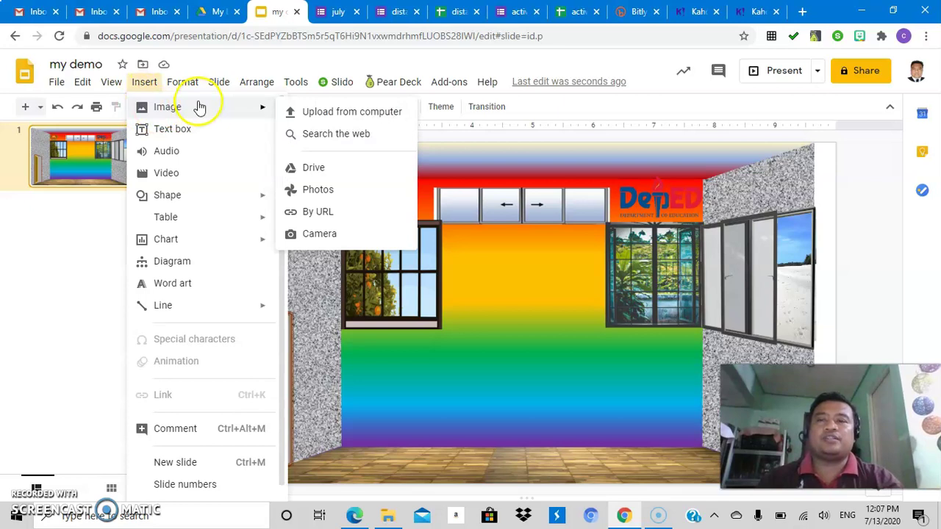
left_click(334, 135)
left_click(749, 122)
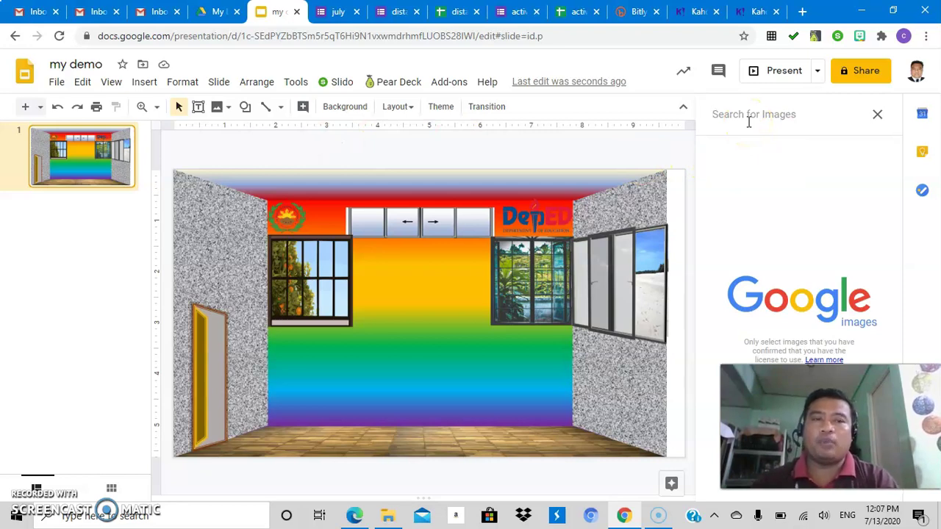
type("transpe")
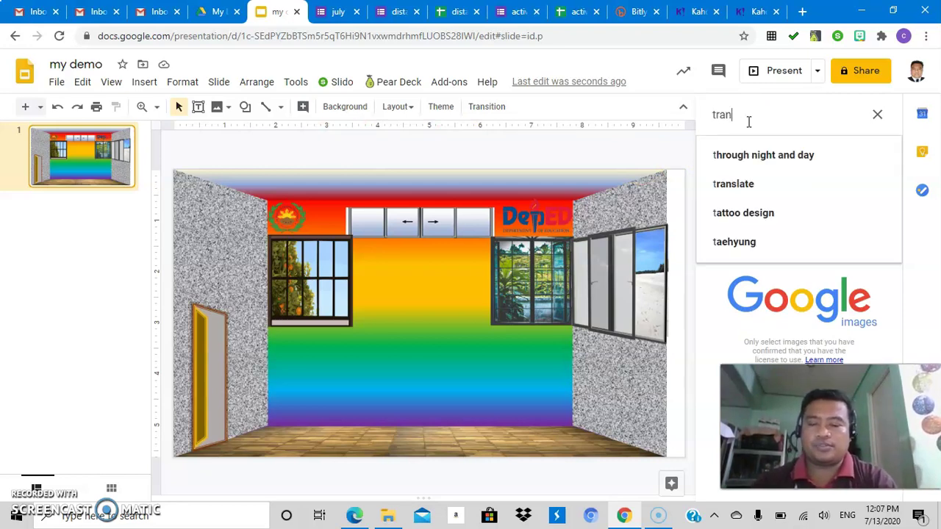
type("rent")
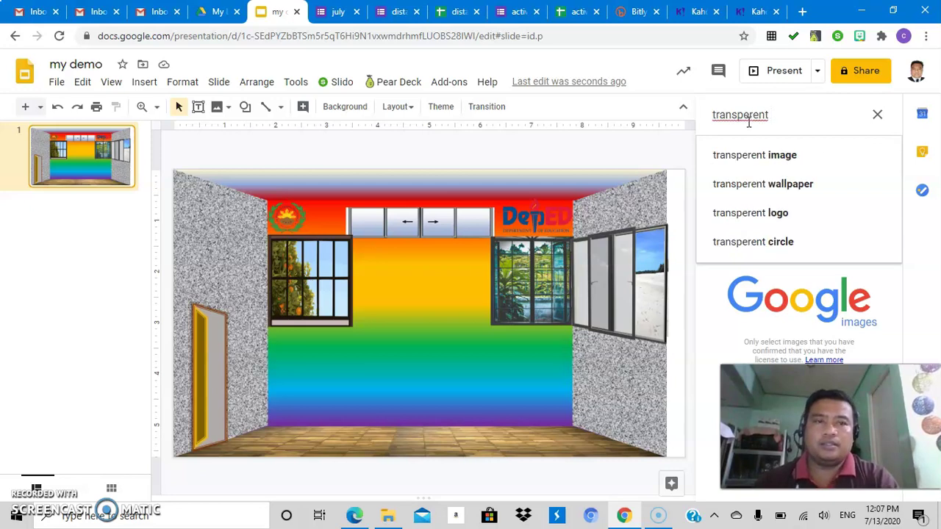
key("BackSpace")
key("BackSpace")
key("BackSpace")
key("BackSpace")
type("rent")
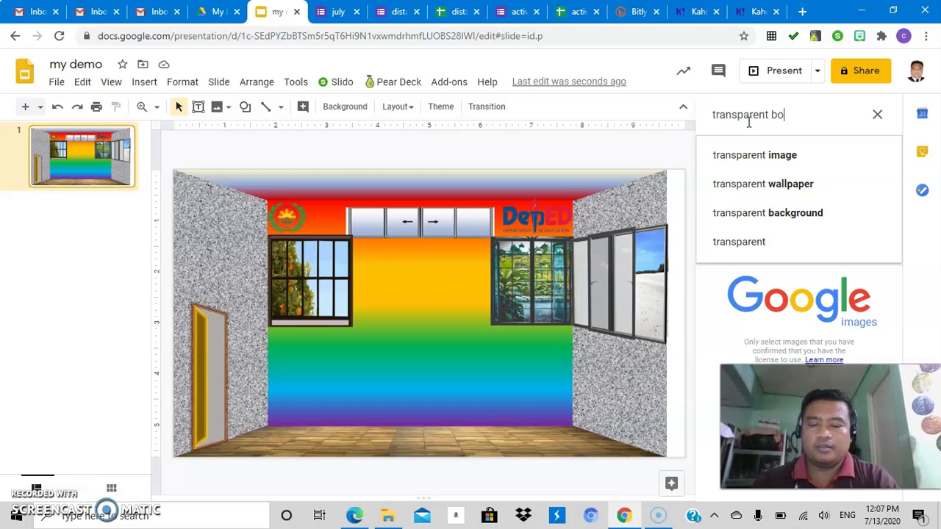
key("Return")
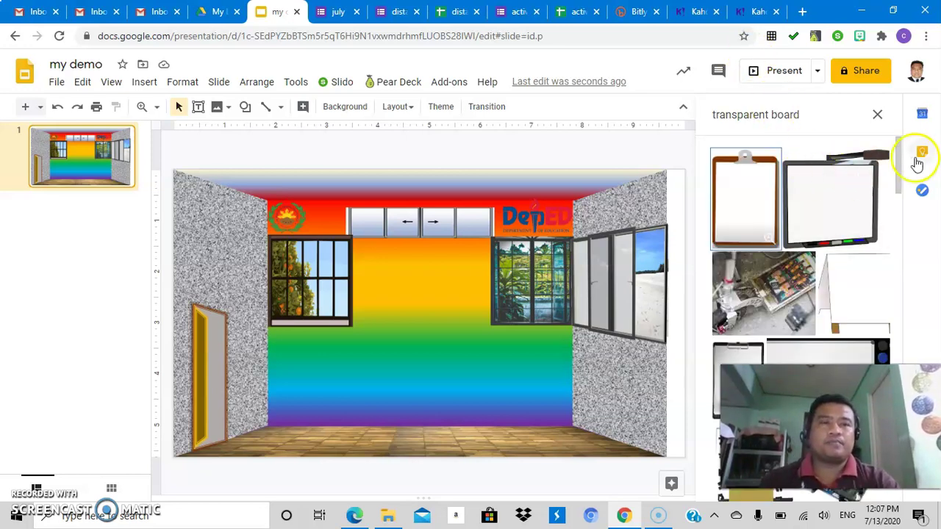
Step: Refine the search to 'transparent white board' and drag a whiteboard result onto the slide
left_click_drag(901, 159, 901, 397)
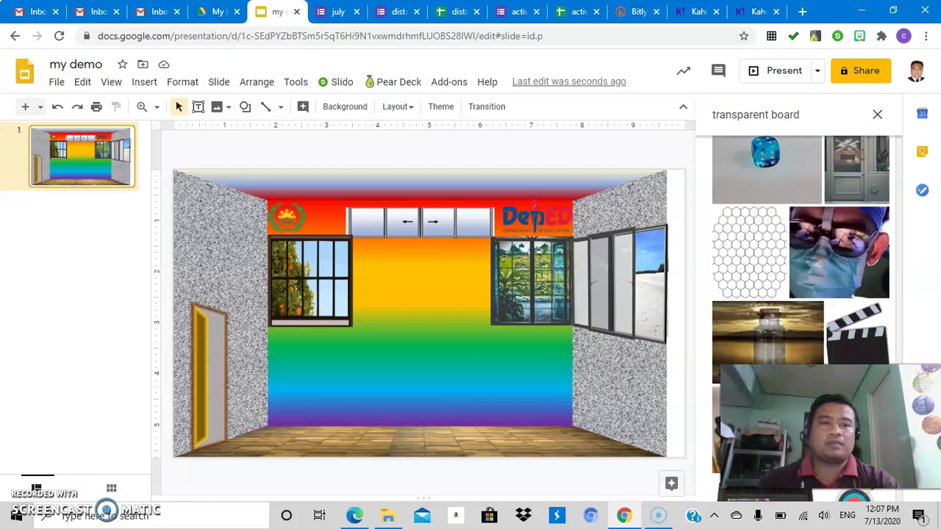
left_click_drag(901, 397, 809, 114)
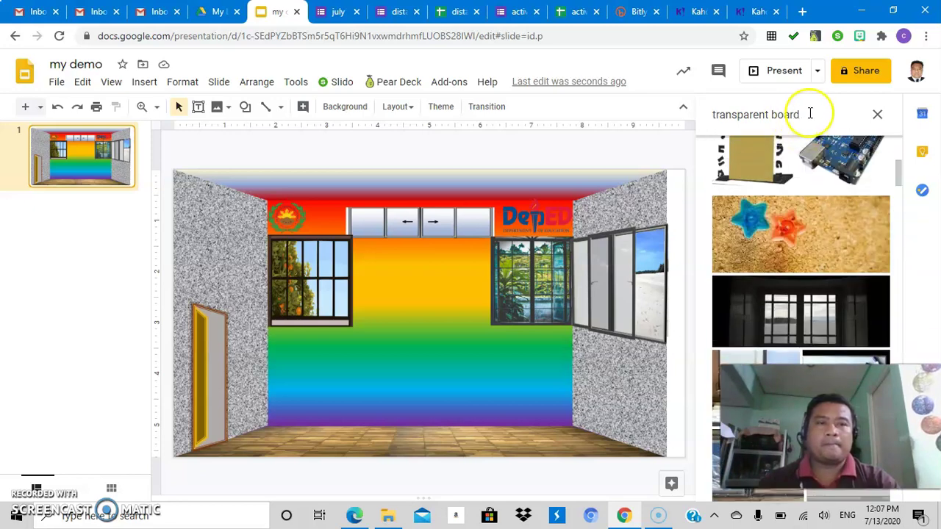
left_click(810, 114)
type("wh")
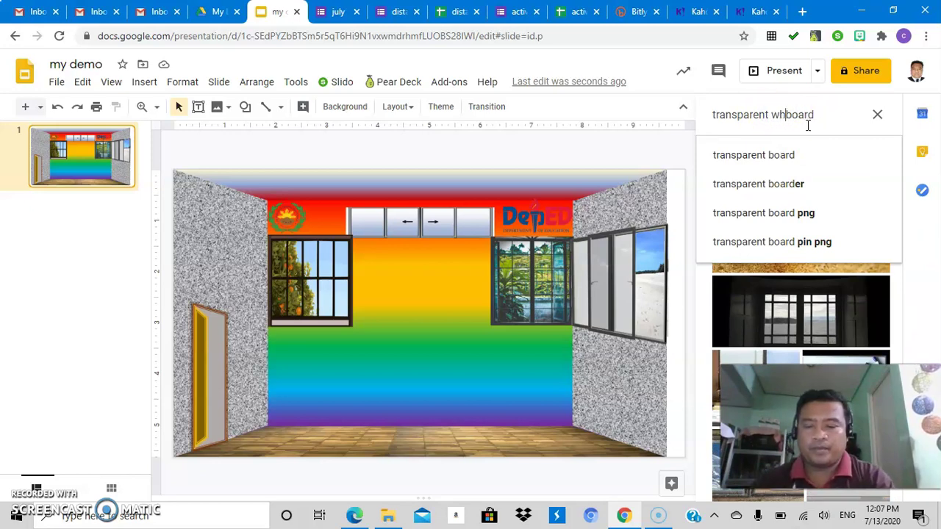
type("ite")
key("Return")
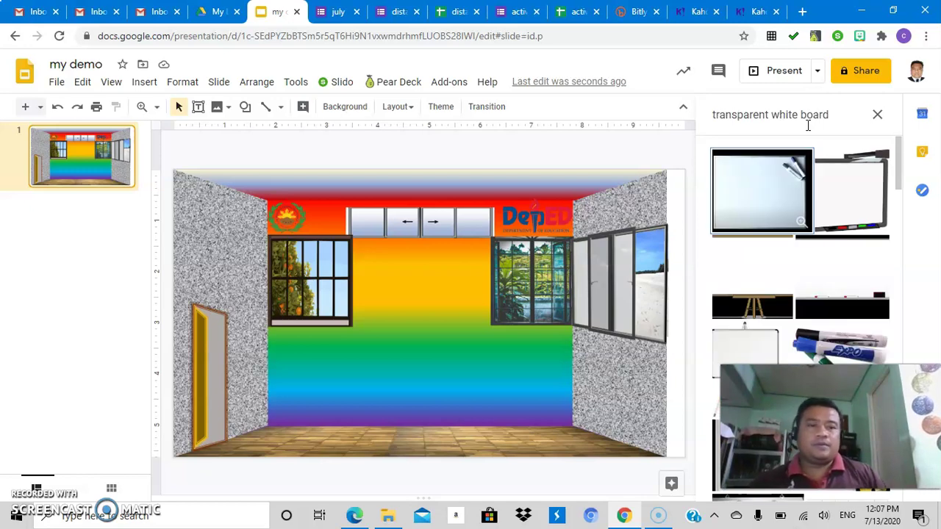
left_click(899, 158)
left_click_drag(898, 159, 903, 227)
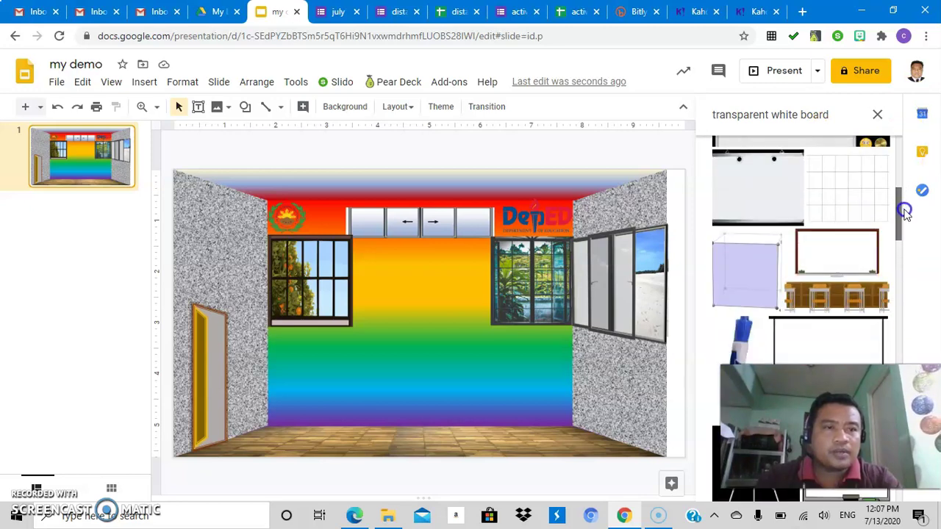
left_click_drag(850, 255, 404, 248)
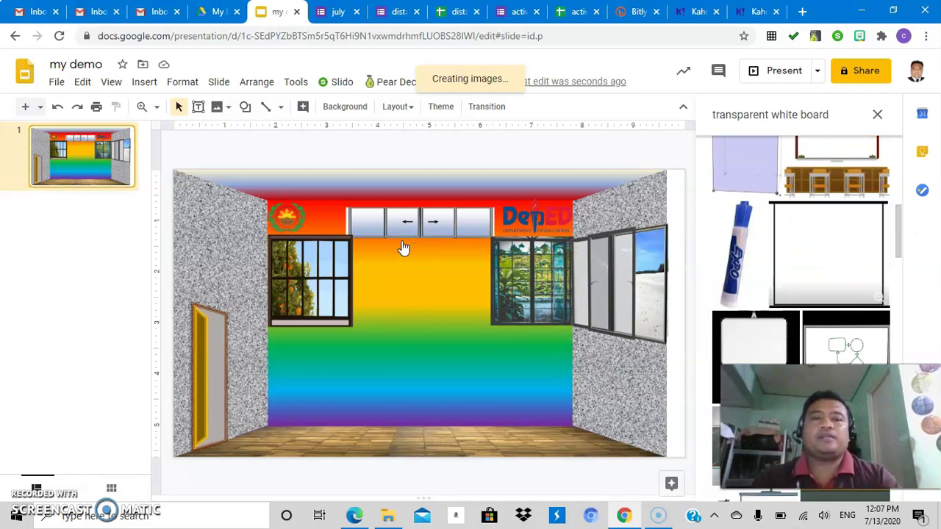
Step: Delete the first whiteboard and drop a whiteboard-on-easel picture in the slide's middle
left_click(391, 269)
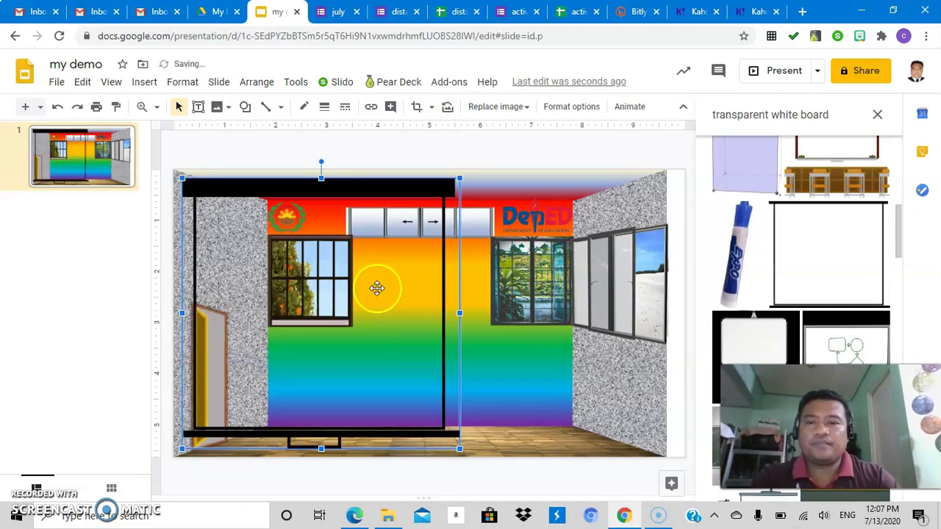
key("Delete")
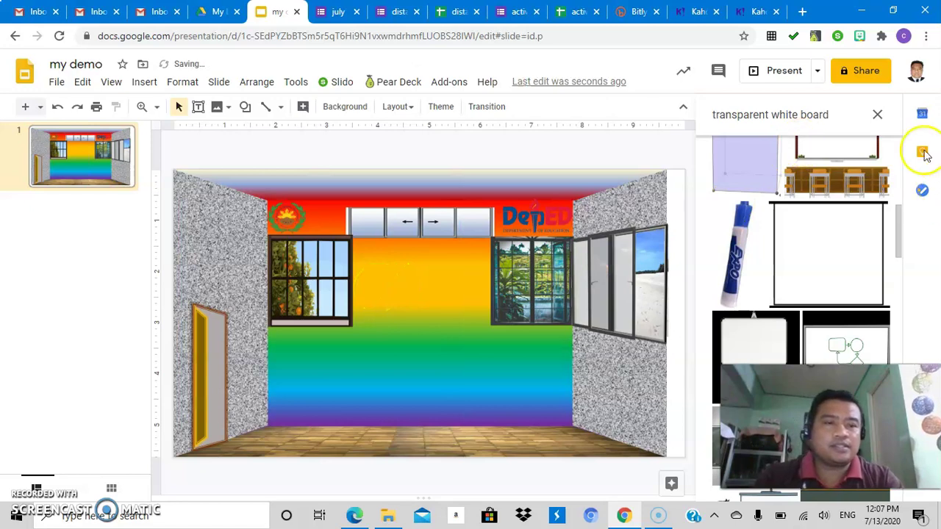
mouse_move(755, 335)
left_mouse_down()
mouse_move(456, 286)
mouse_move(345, 354)
mouse_move(465, 337)
mouse_move(471, 324)
left_mouse_up()
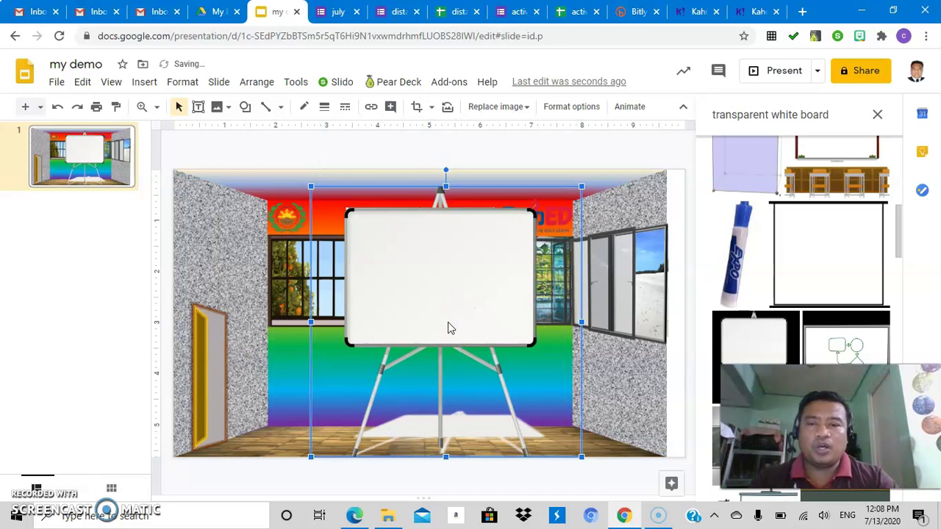
Step: Crop the easel legs off the whiteboard and move it lower on the wall
double_click(452, 313)
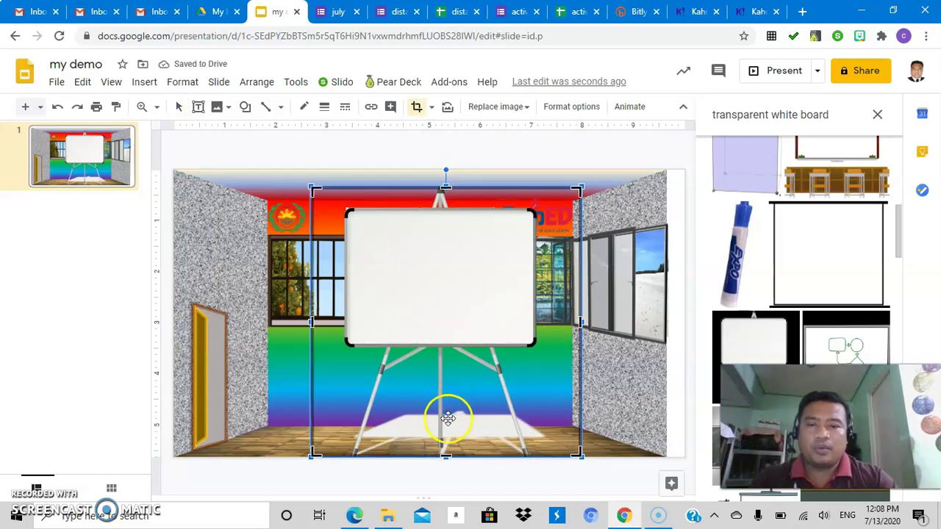
left_click_drag(445, 455, 445, 377)
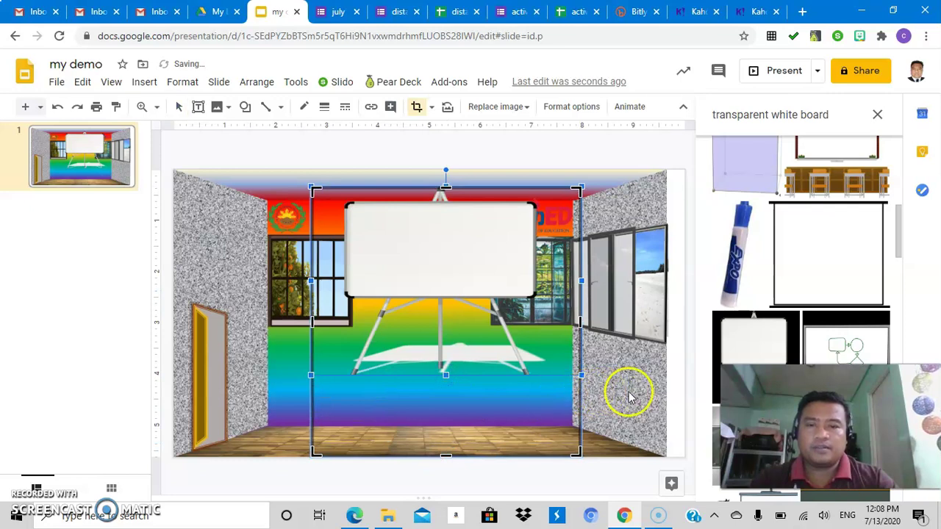
left_click(58, 108)
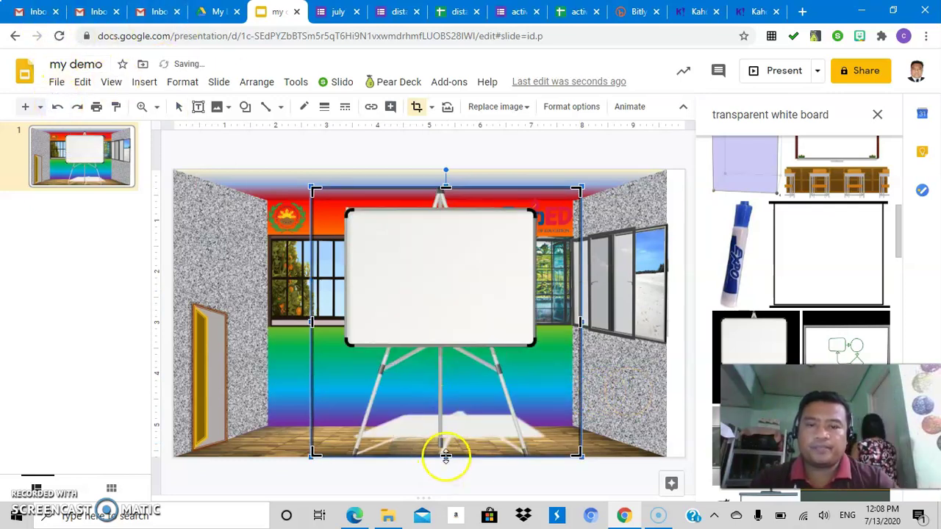
left_click_drag(447, 444, 450, 377)
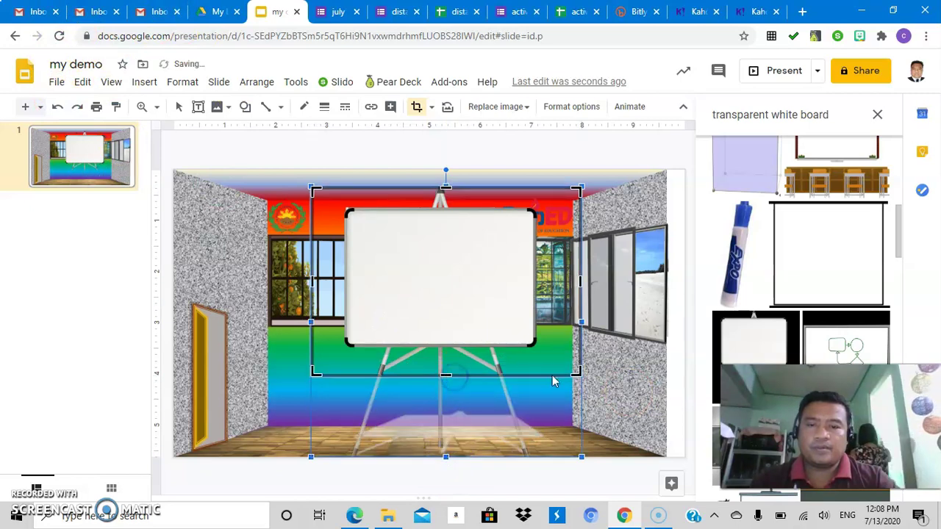
left_click(632, 358)
left_click_drag(456, 288, 469, 360)
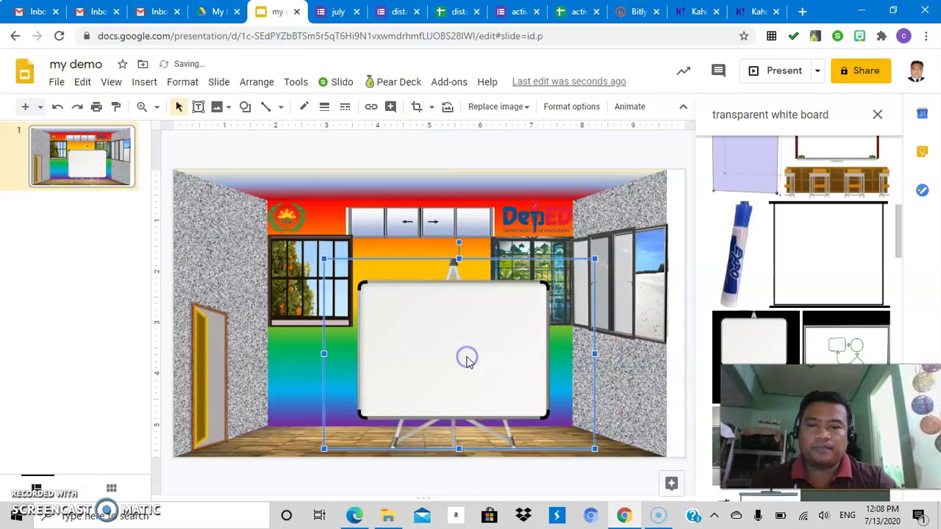
Step: Crop the whiteboard's left, right and top edges, then enlarge it across the back wall
double_click(414, 354)
left_click_drag(336, 353, 343, 351)
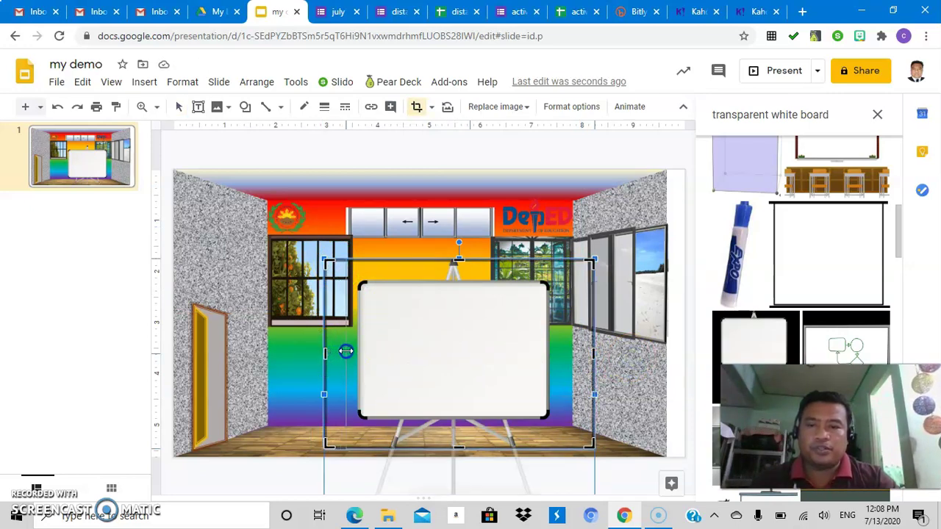
left_click_drag(346, 351, 348, 351)
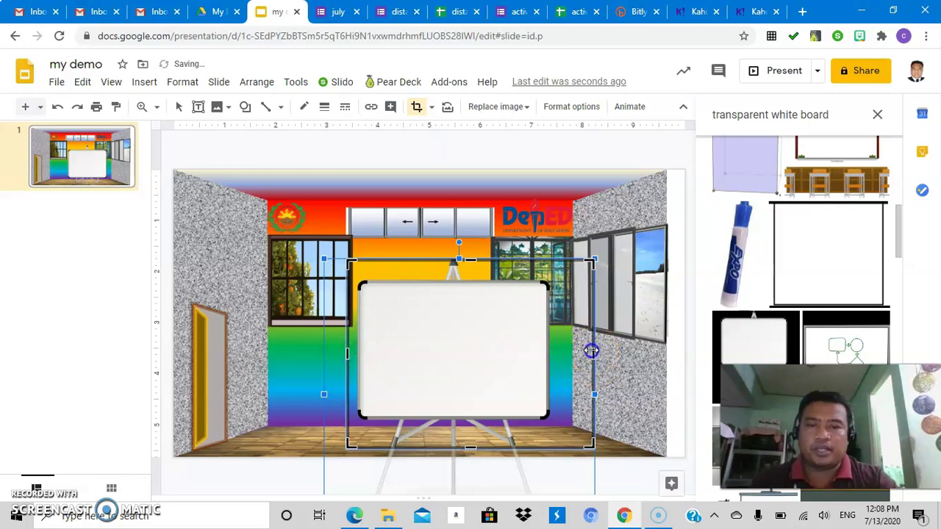
left_click_drag(586, 352, 563, 352)
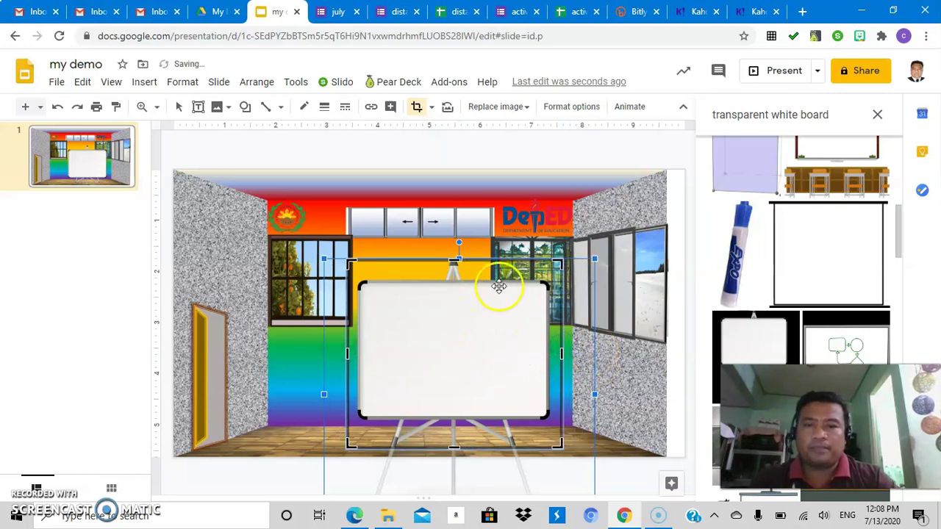
left_click_drag(456, 260, 456, 274)
key("Return")
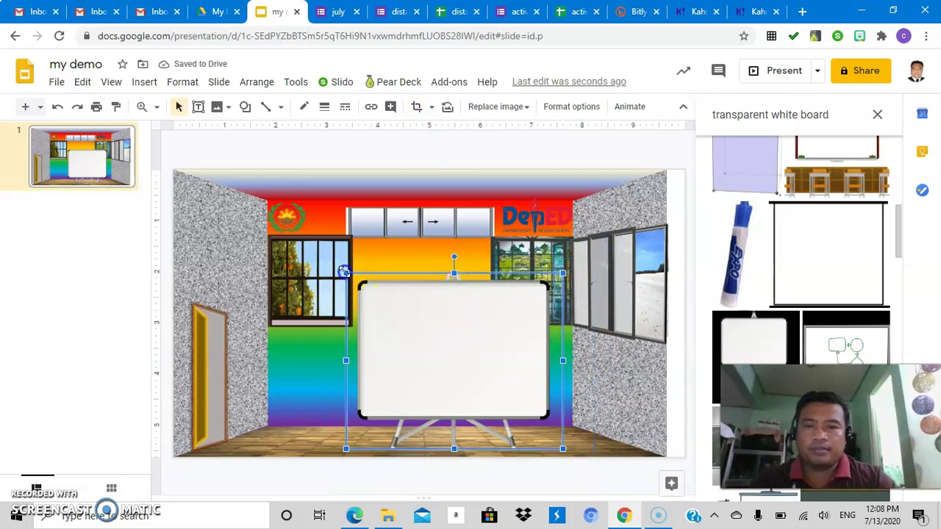
left_click_drag(344, 272, 298, 234)
left_click_drag(433, 326, 432, 324)
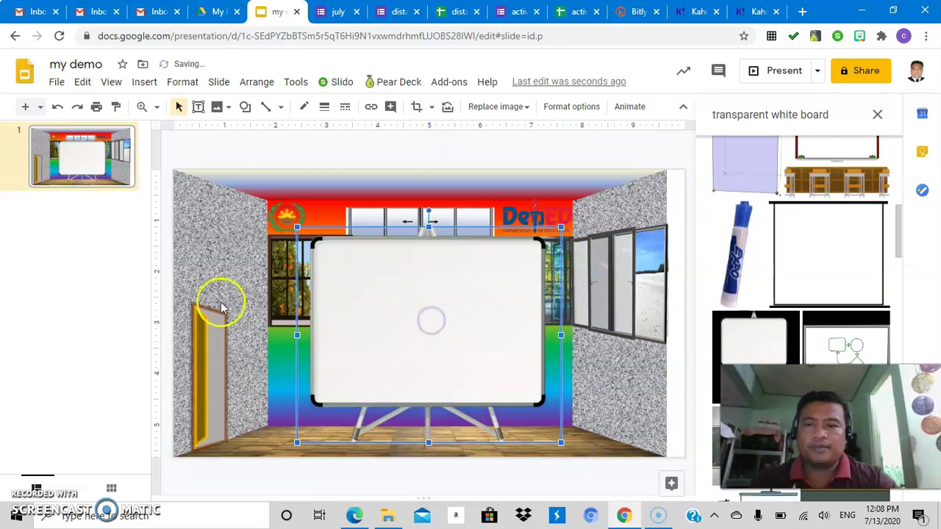
left_click(206, 255)
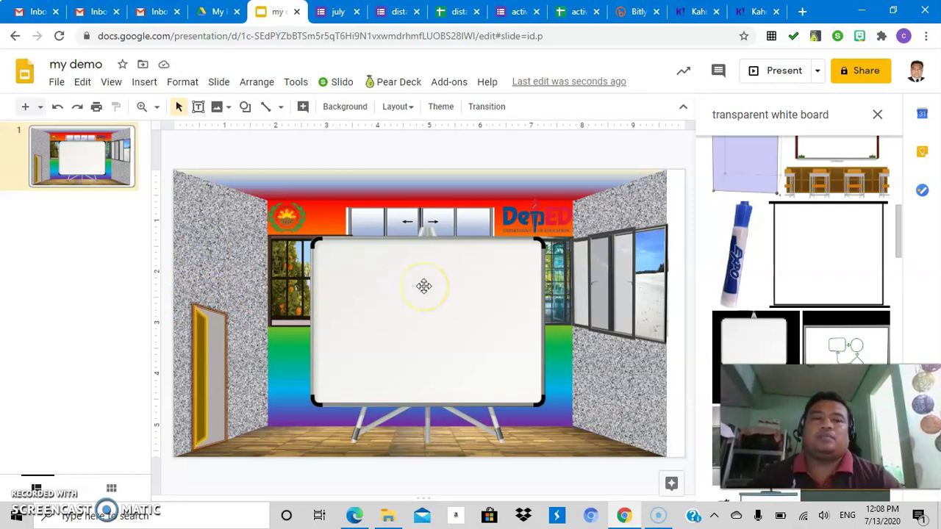
Step: Close the image search panel and show the Motion panel via Slide > Transition
left_click(877, 114)
left_click(537, 285)
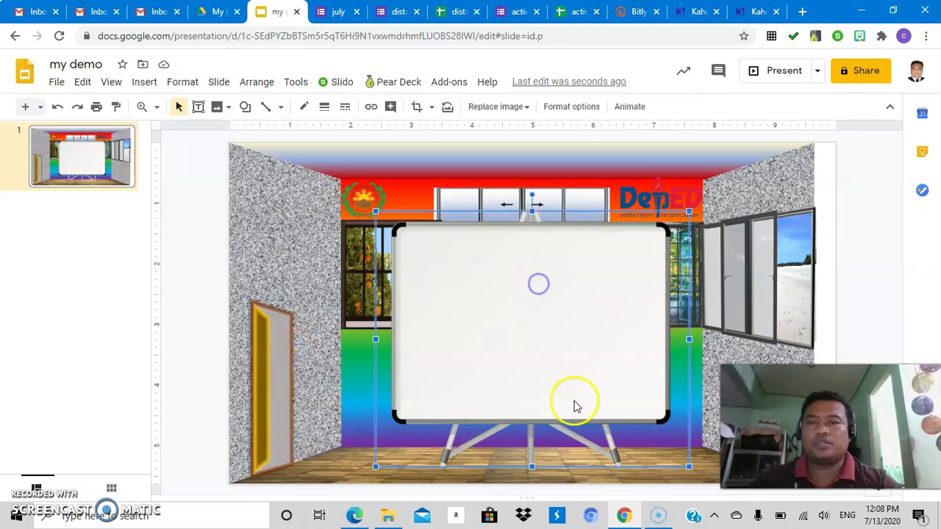
left_click(220, 84)
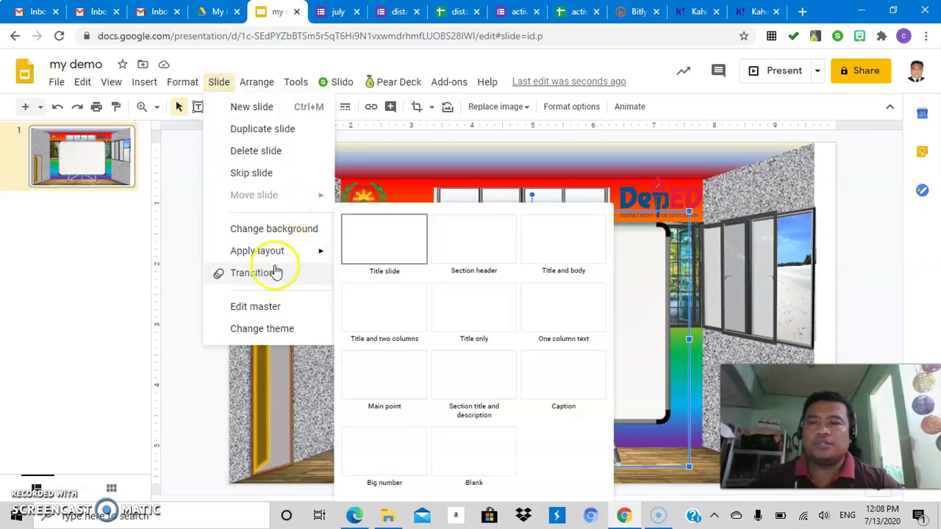
left_click(271, 274)
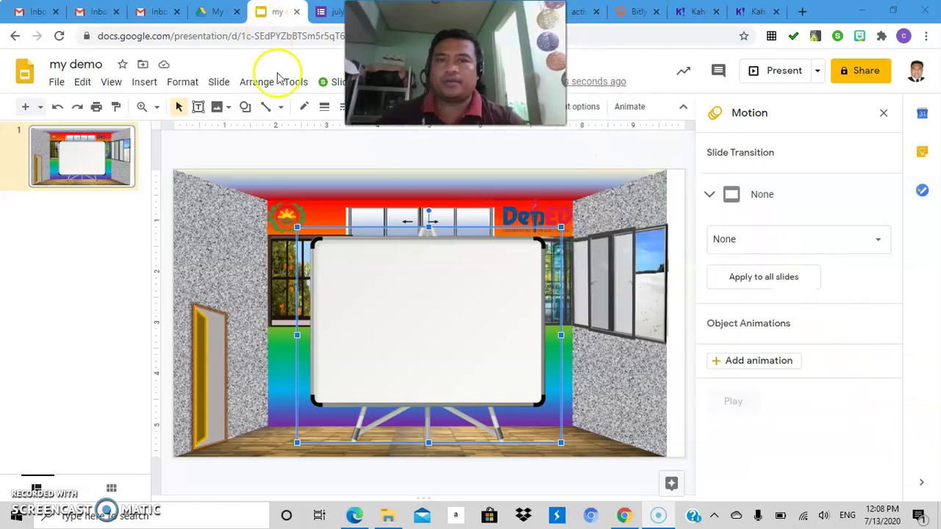
left_click(611, 359)
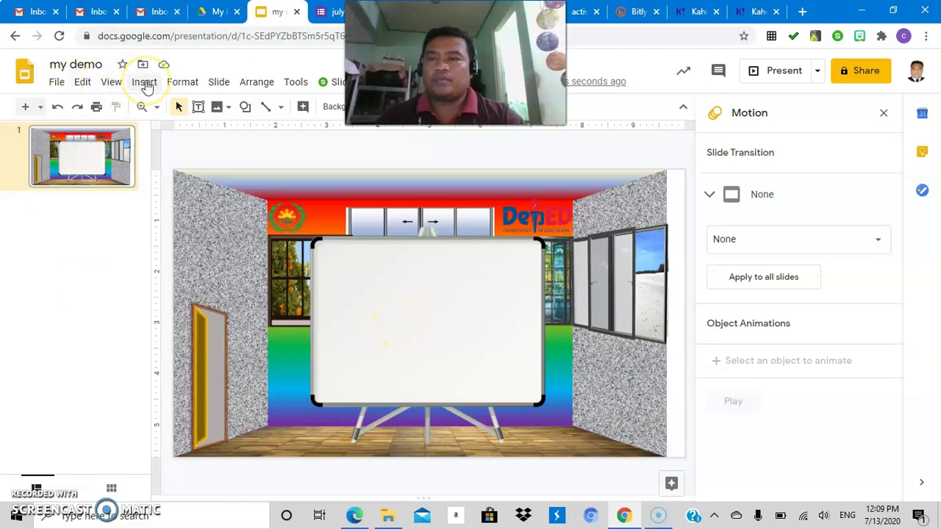
Step: Start an image upload from the computer and open the elements and compounds folder
left_click(146, 83)
left_click(181, 82)
left_click(147, 82)
left_click(173, 107)
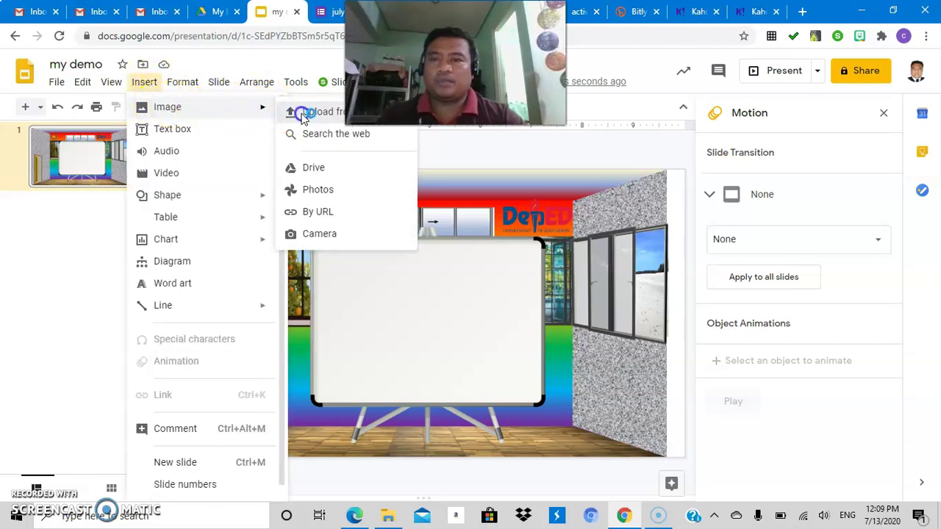
left_click(291, 112)
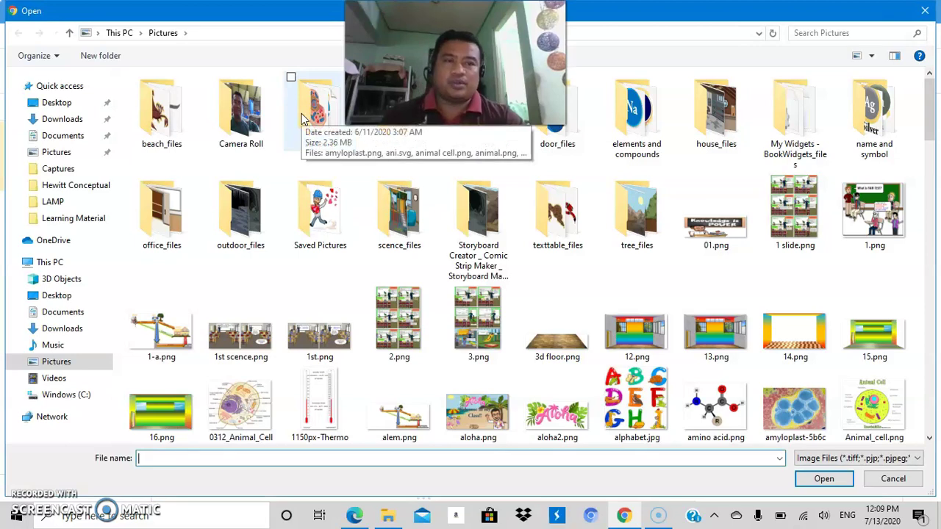
left_click(636, 129)
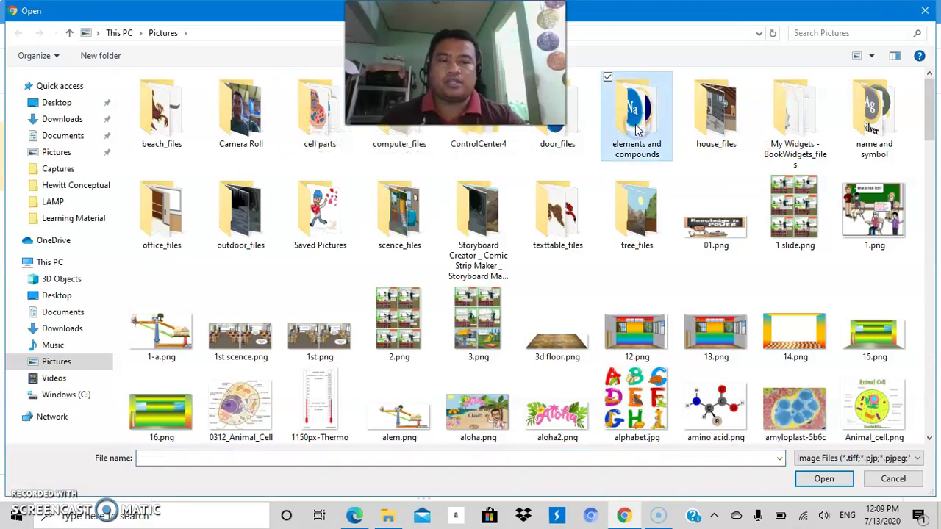
left_click(838, 487)
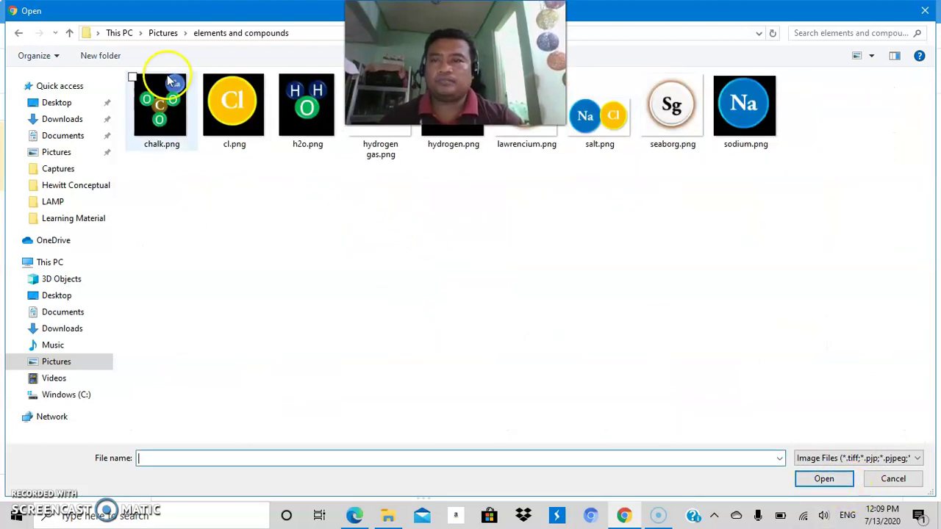
Step: Select all nine element and compound pictures and insert them
left_click(159, 82)
left_click(224, 102, "ctrl")
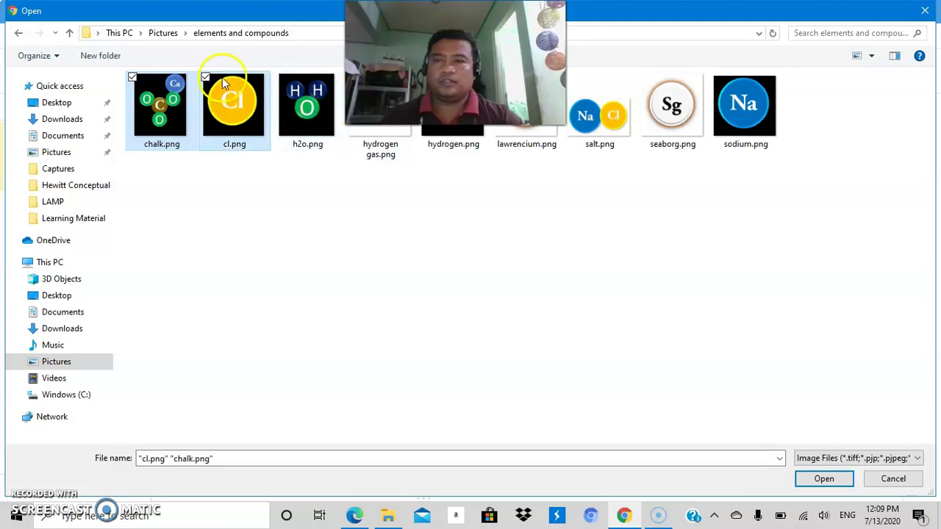
left_click(169, 112)
left_click(310, 111)
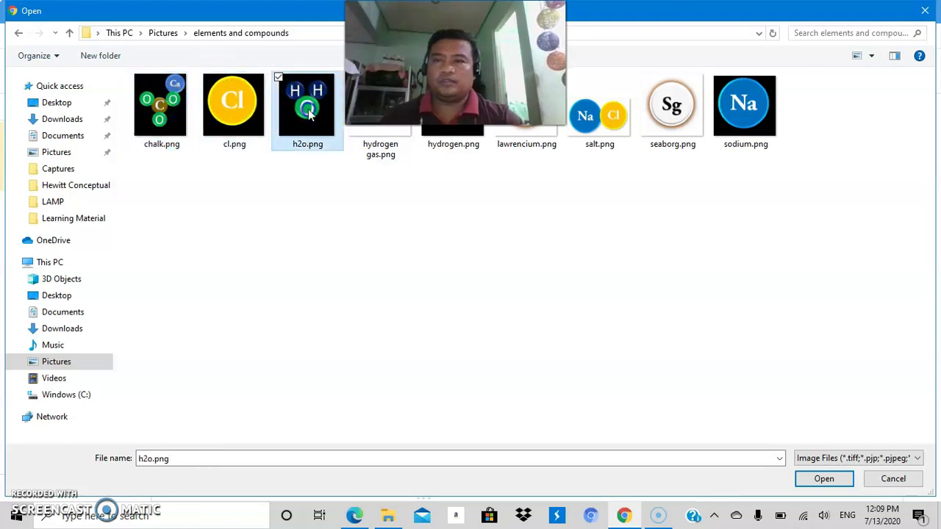
left_click(165, 120)
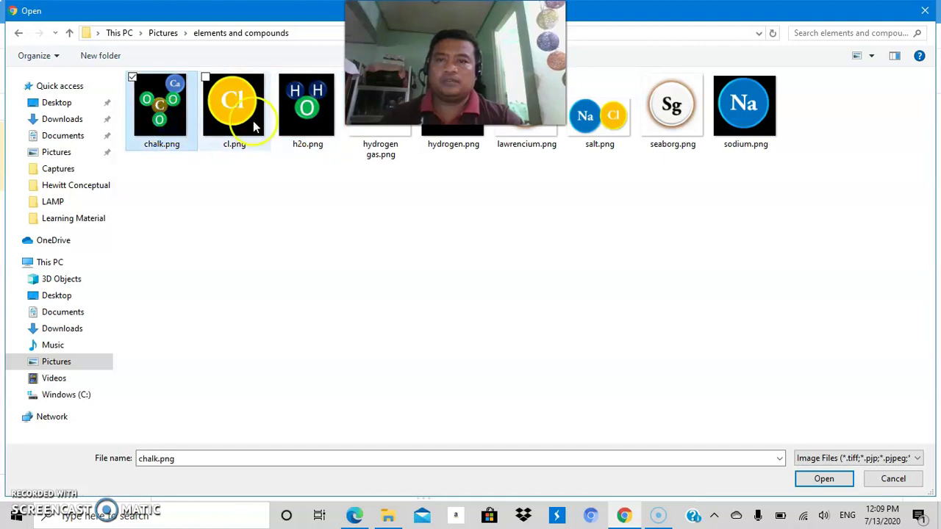
left_click(253, 121, "ctrl")
left_click(738, 111, "shift")
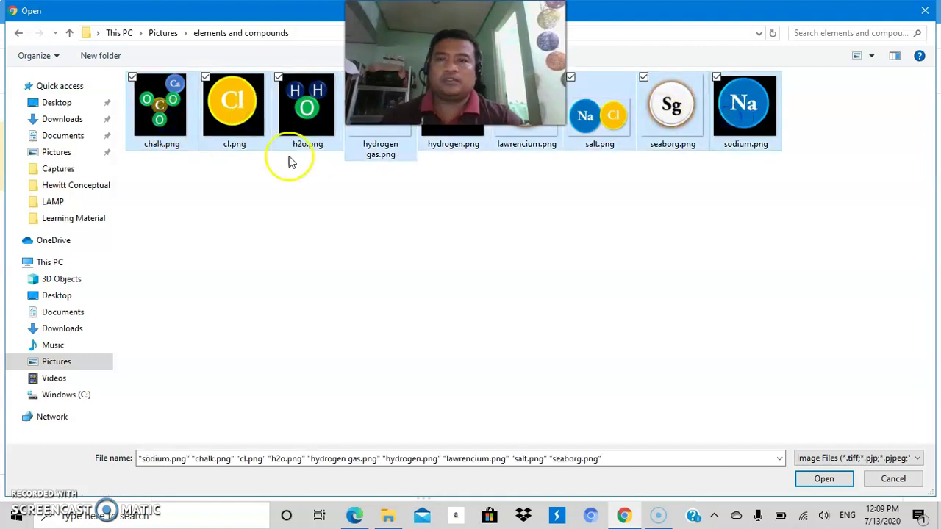
left_click(816, 478)
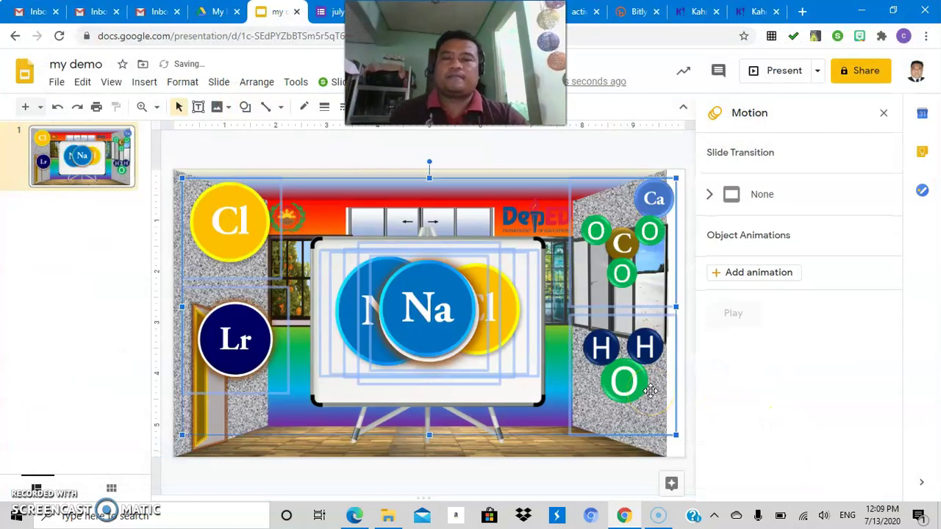
Step: Spread the Cl, Na, Sg and H-H circles off the whiteboard around the room
left_click(738, 395)
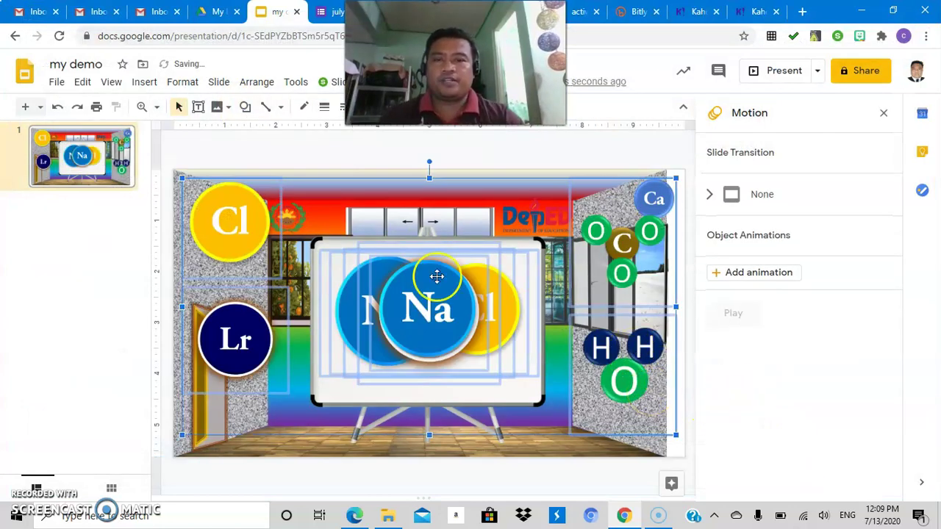
left_click(114, 252)
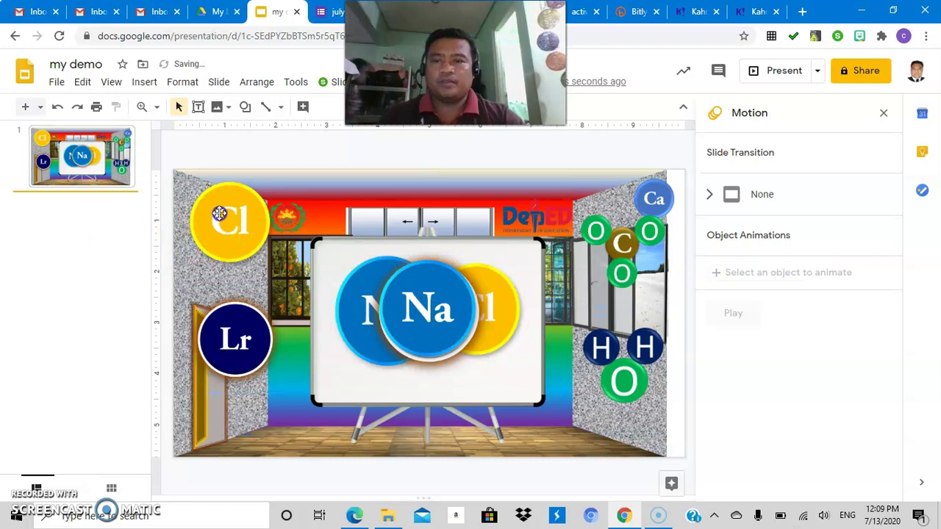
left_click_drag(206, 222, 189, 206)
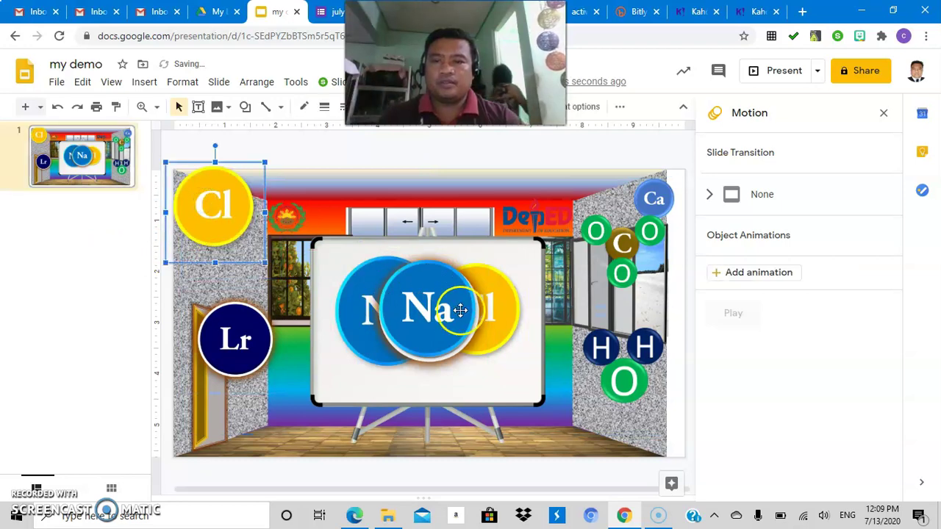
left_click(446, 311)
left_click_drag(446, 312, 353, 200)
left_click(441, 298)
left_click_drag(564, 378, 564, 378)
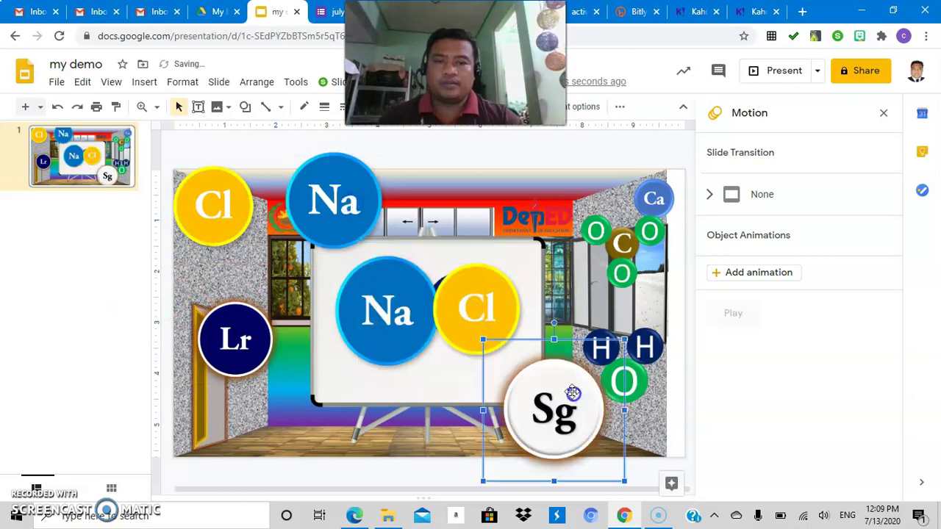
left_click_drag(427, 372, 494, 271)
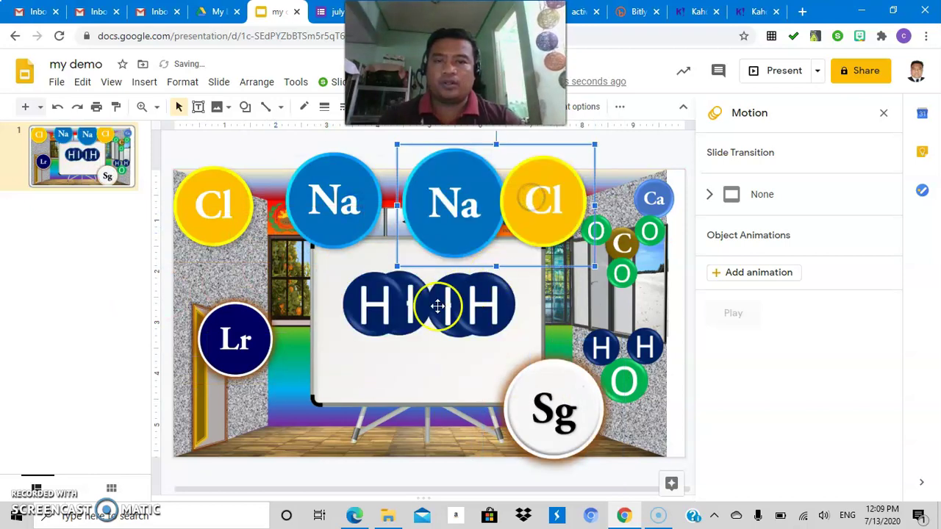
left_click_drag(437, 309, 370, 390)
left_click_drag(471, 310, 566, 310)
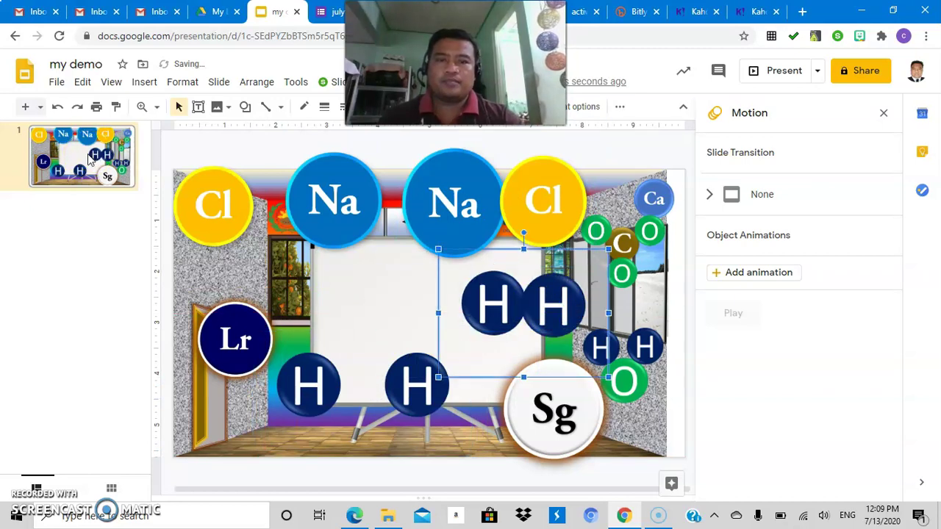
Step: Move the Lr circle onto the door and nudge the Cl, Na, water and H-H pictures into place
left_click(246, 356)
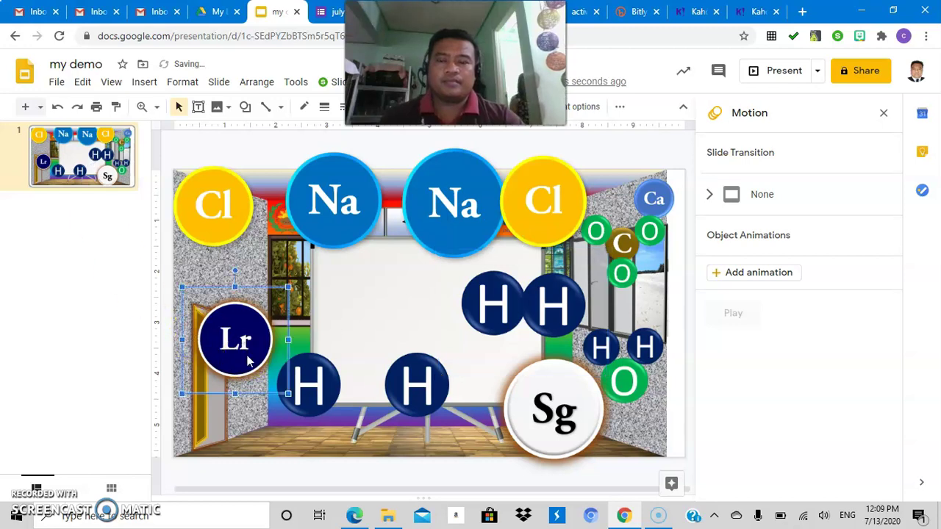
left_click(490, 304)
left_click(234, 338)
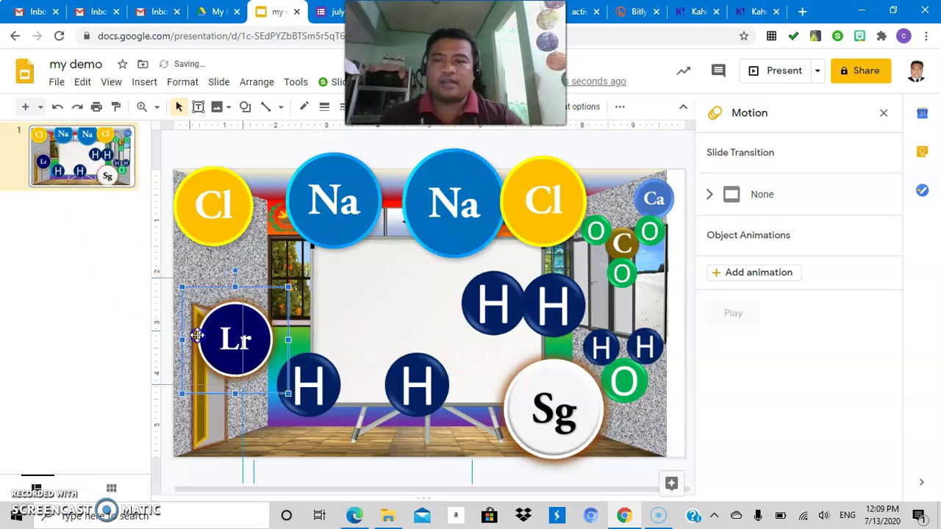
left_click_drag(240, 343, 198, 334)
left_click_drag(223, 210, 221, 198)
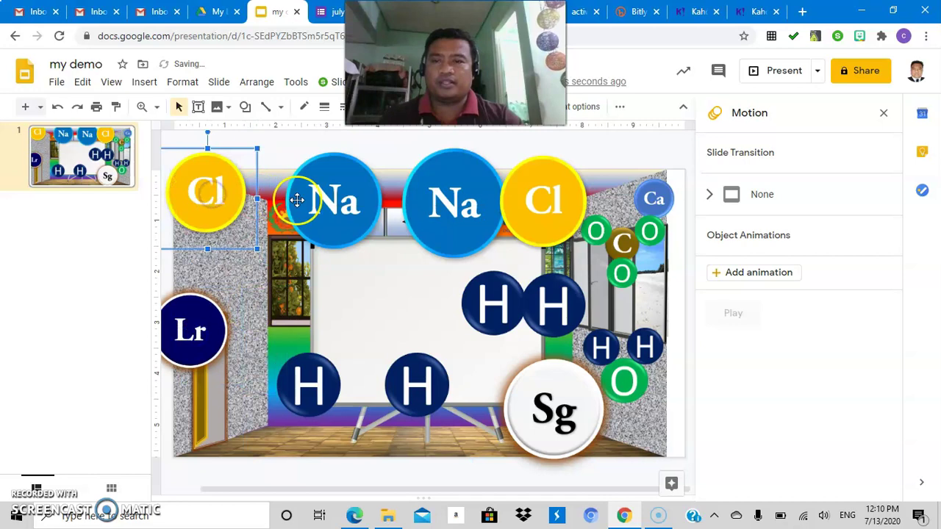
left_click_drag(297, 200, 288, 187)
left_click_drag(437, 203, 436, 196)
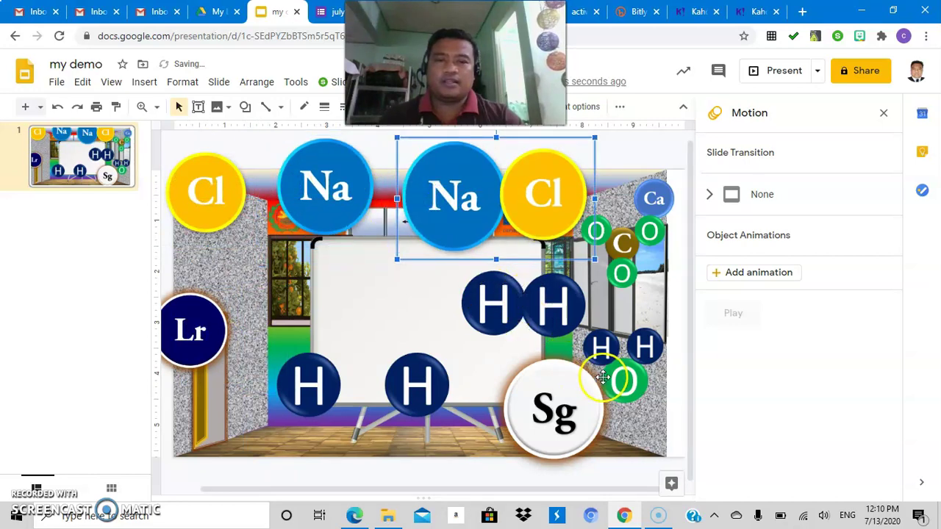
left_click_drag(645, 388, 652, 407)
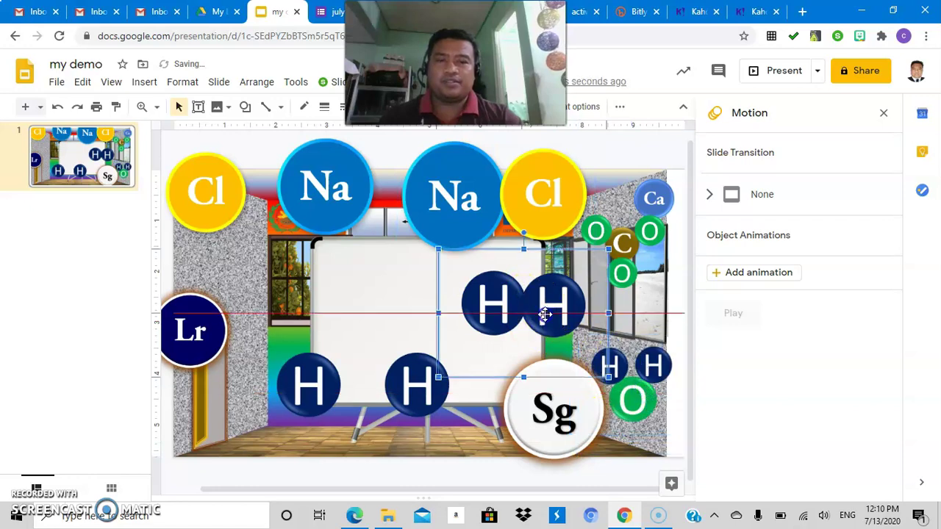
left_click_drag(548, 311, 542, 322)
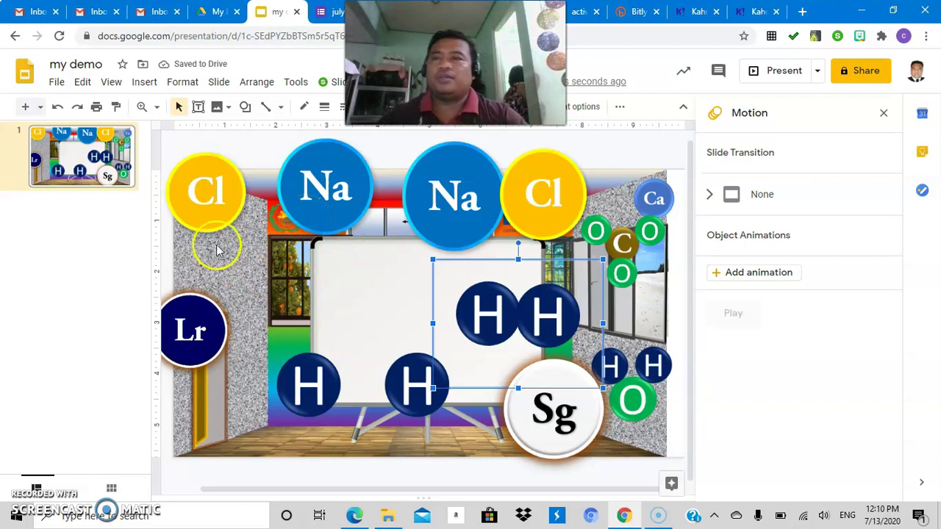
Step: Draw a trial text box on the whiteboard, delete it, and reopen the Insert menu
left_click(139, 84)
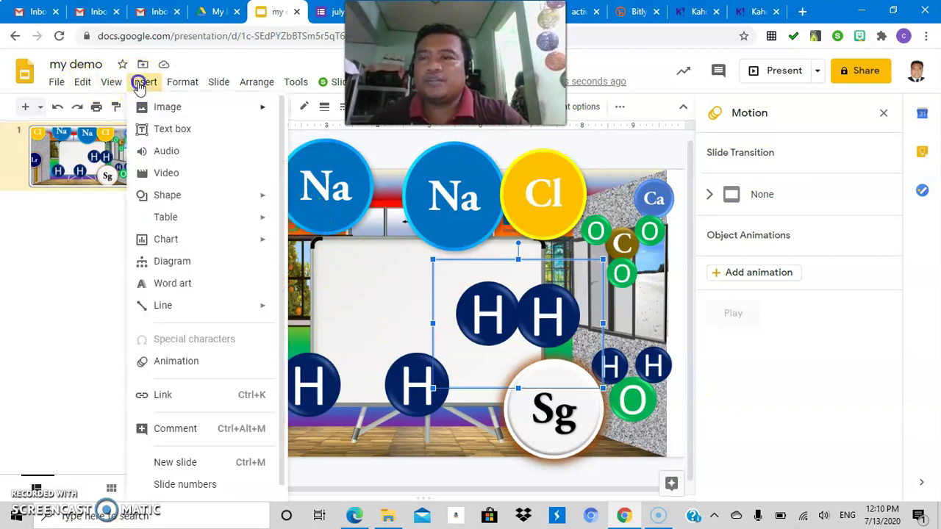
left_click(168, 129)
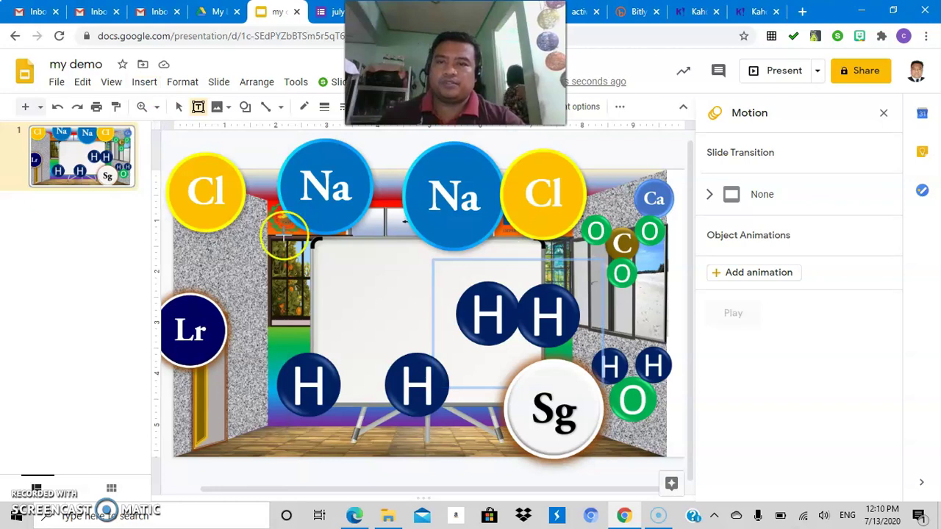
left_click_drag(322, 264, 453, 332)
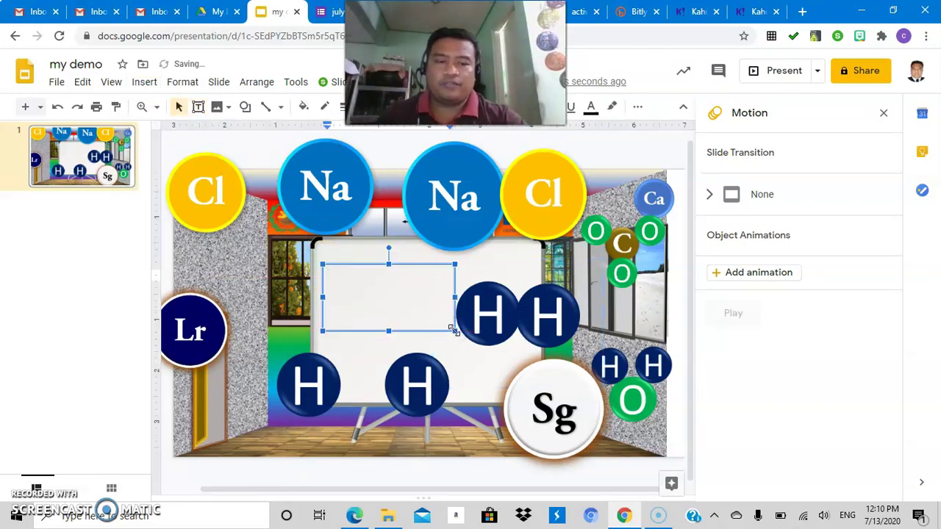
left_click(365, 262)
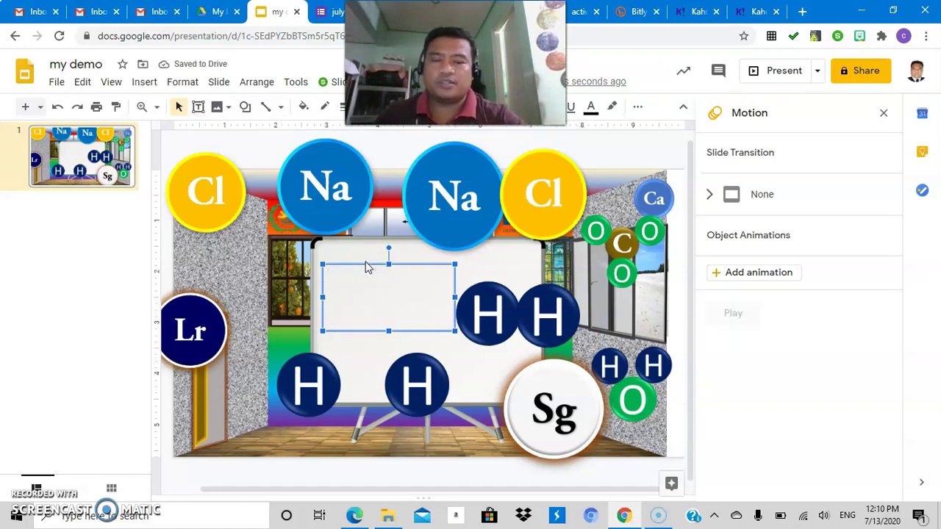
key("Delete")
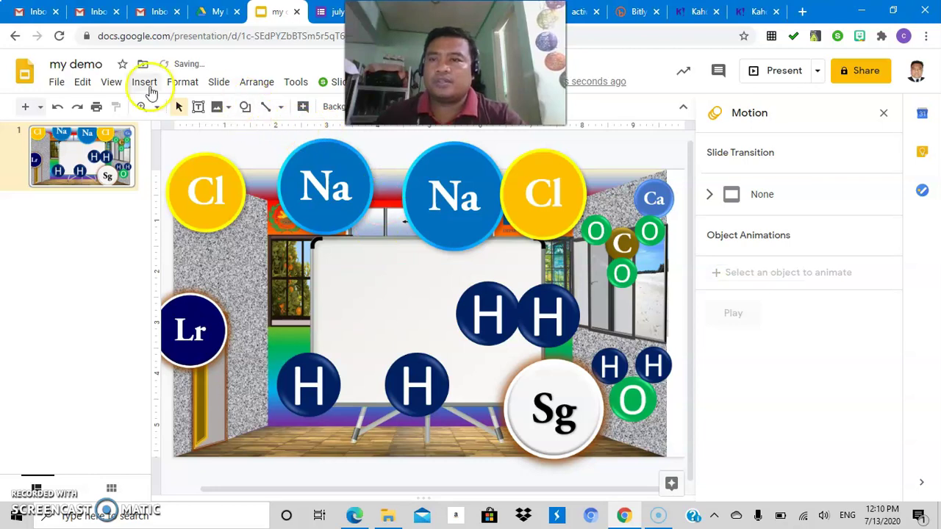
left_click(146, 85)
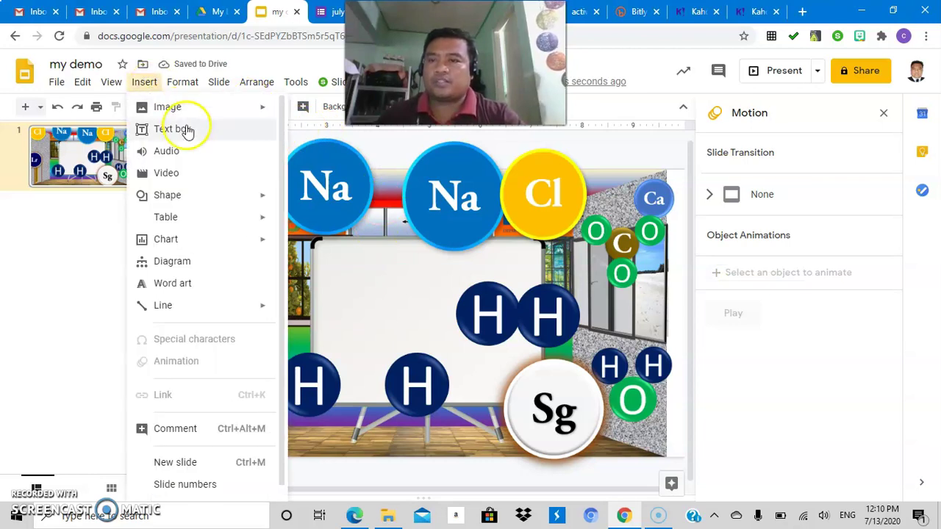
Step: Insert word art reading 'Elements' on the slide, fixing the typo first
left_click(169, 281)
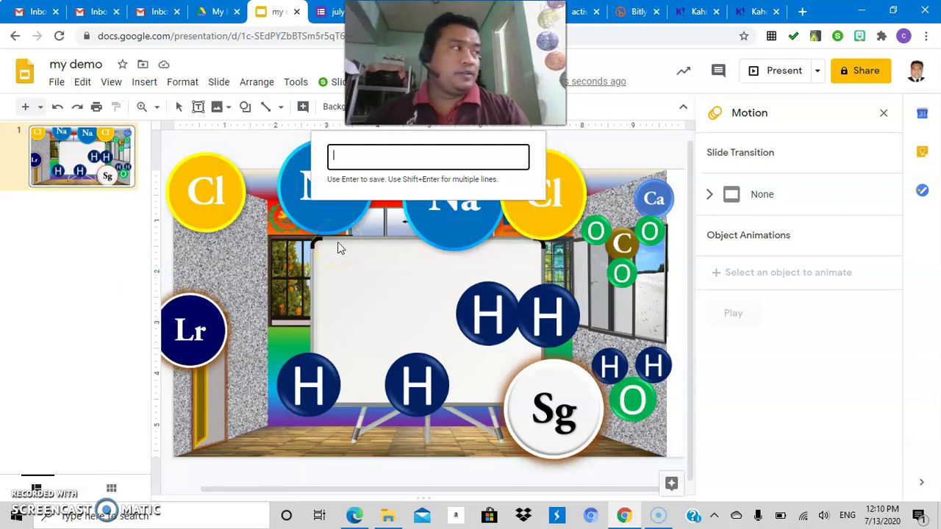
left_click(331, 208)
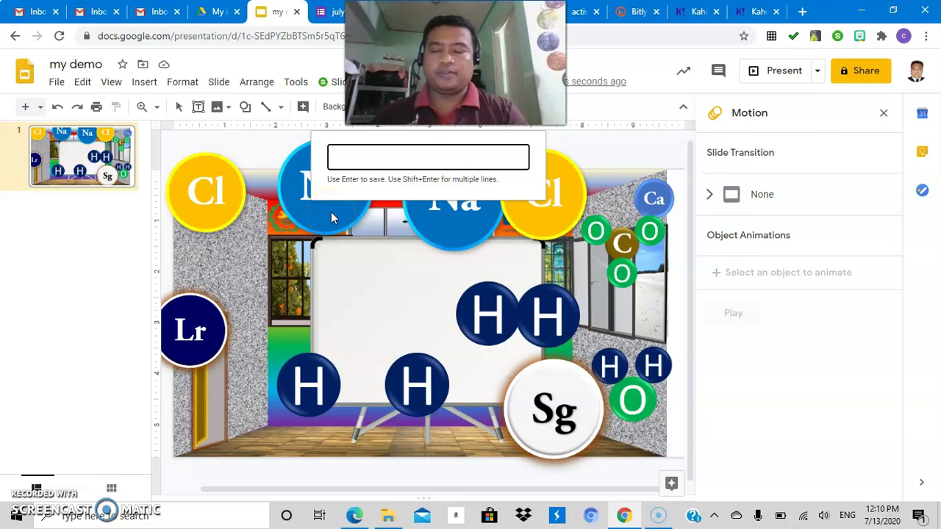
type("elem")
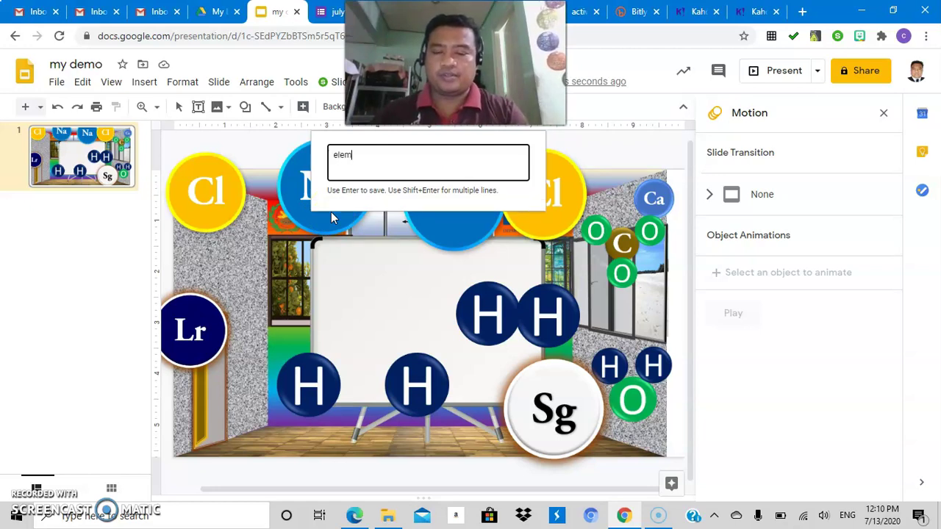
type("ents")
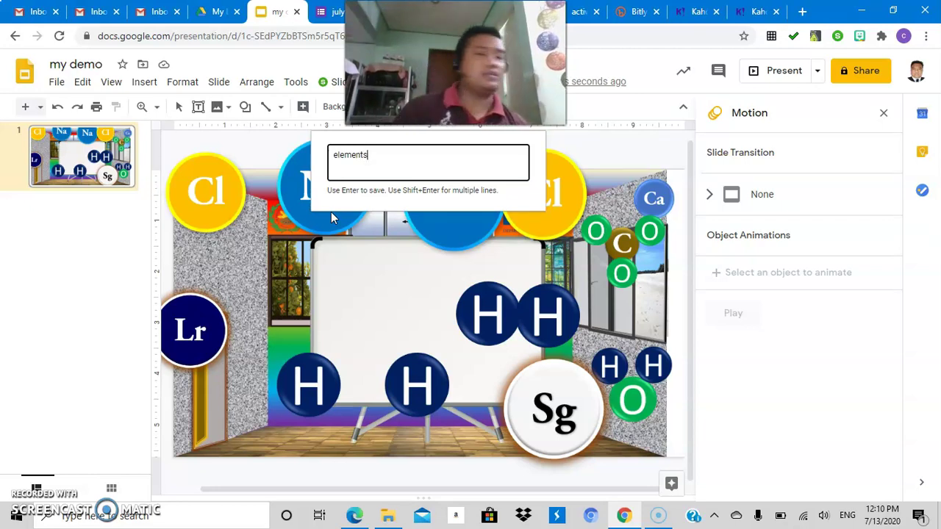
key("BackSpace")
key("BackSpace")
key("BackSpace")
key("BackSpace")
key("BackSpace")
key("BackSpace")
key("BackSpace")
type("elemente")
key("BackSpace")
key("BackSpace")
key("BackSpace")
key("BackSpace")
key("BackSpace")
key("BackSpace")
type("Elements")
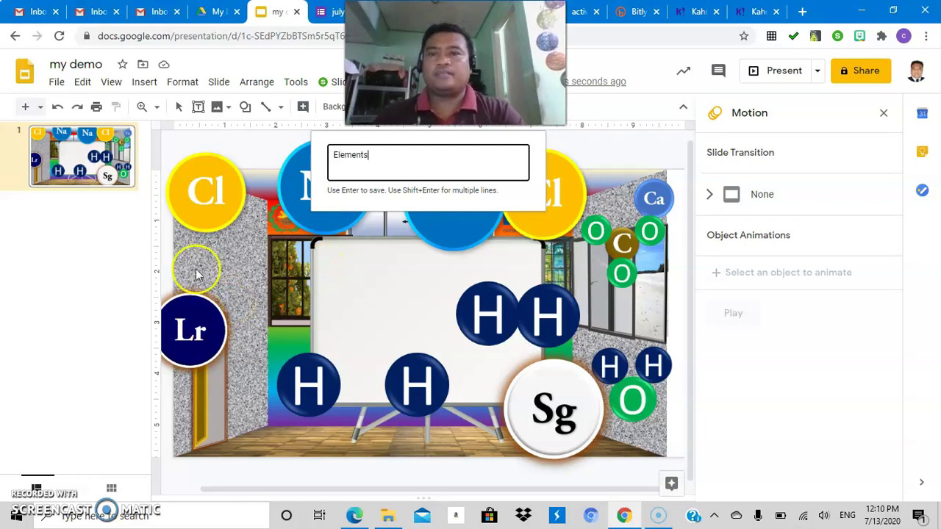
key("Return")
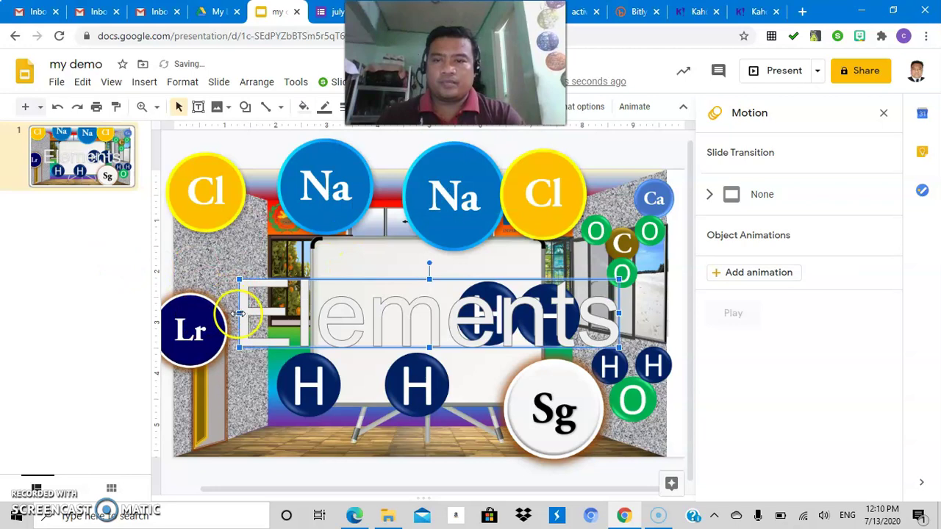
Step: Resize and position the Elements word art on the whiteboard and fill it red
left_click_drag(239, 313, 320, 315)
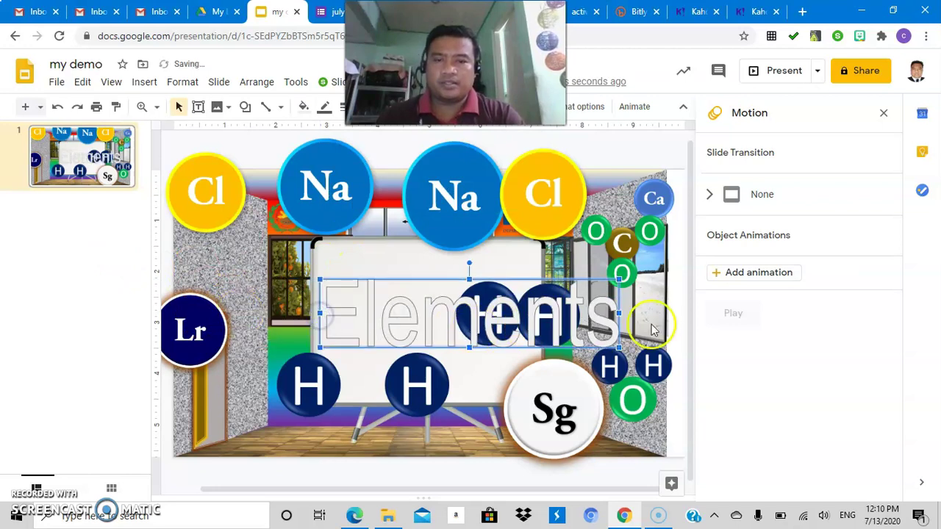
left_click_drag(619, 347, 528, 331)
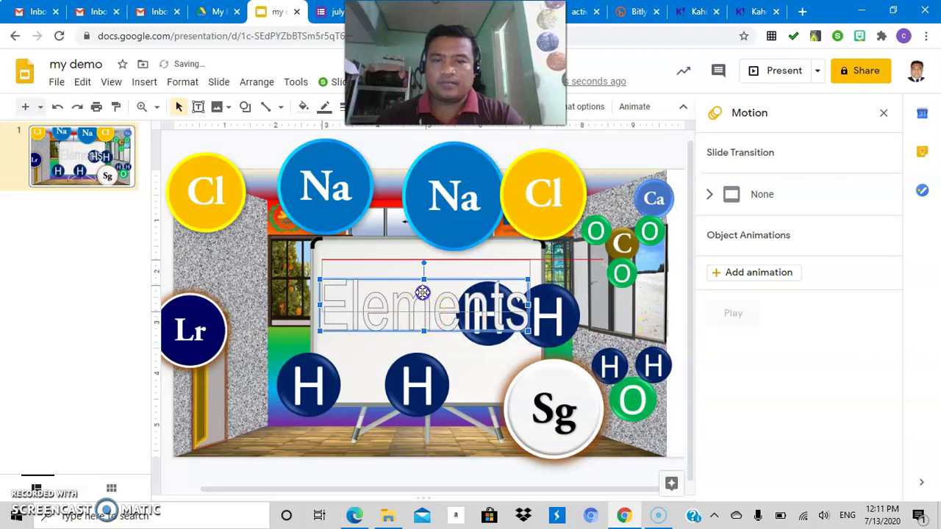
left_click_drag(419, 314, 424, 294)
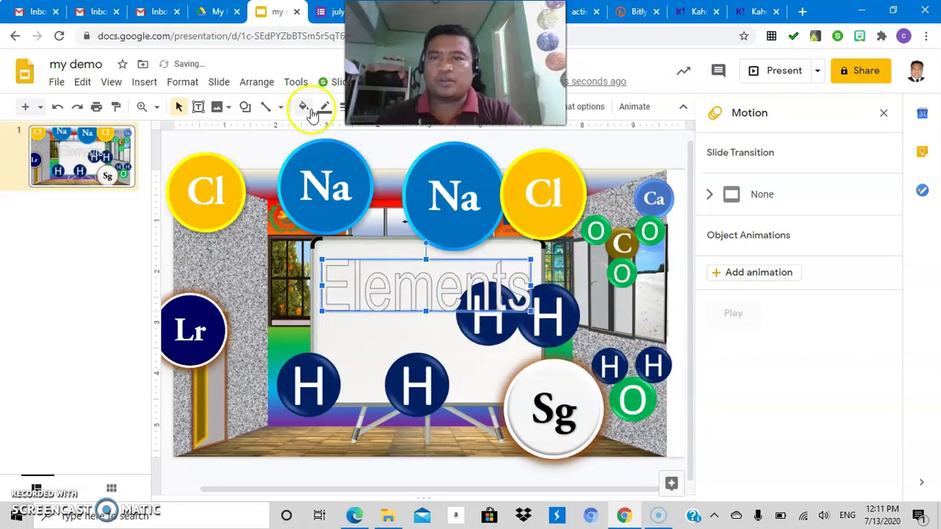
left_click(304, 107)
left_click(325, 198)
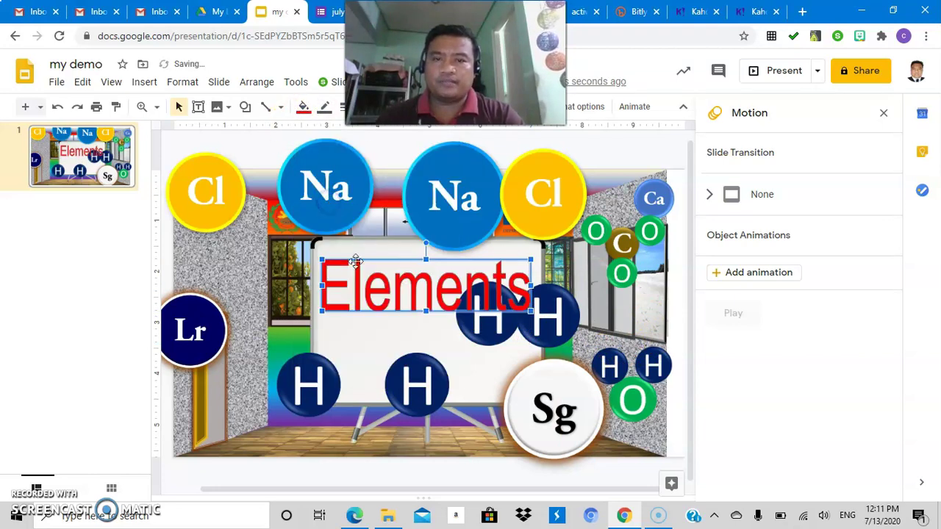
left_click_drag(368, 273, 376, 293)
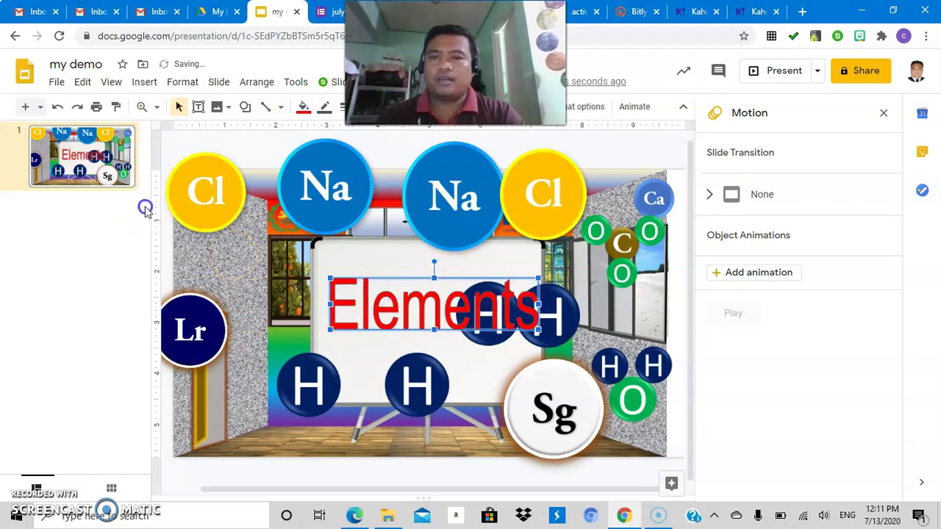
Step: Insert a second word art reading 'Compounds'
left_click(235, 143)
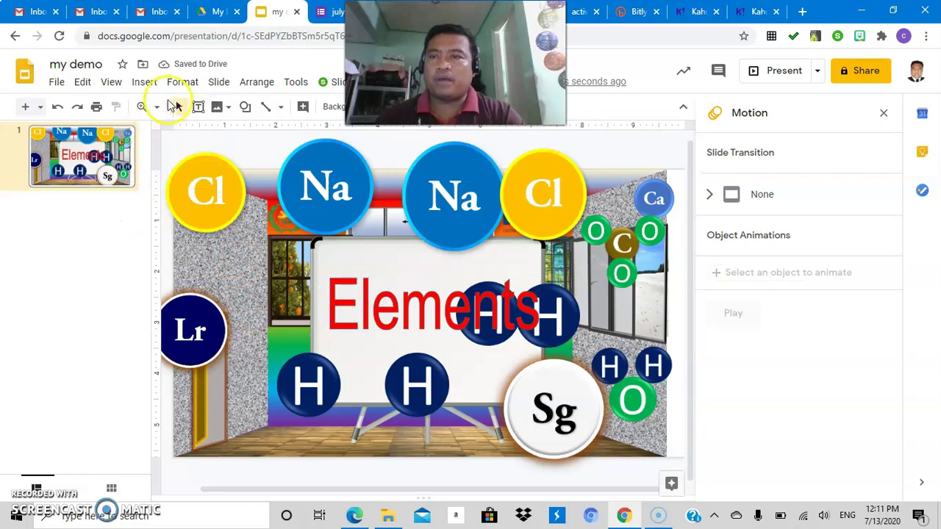
left_click(144, 82)
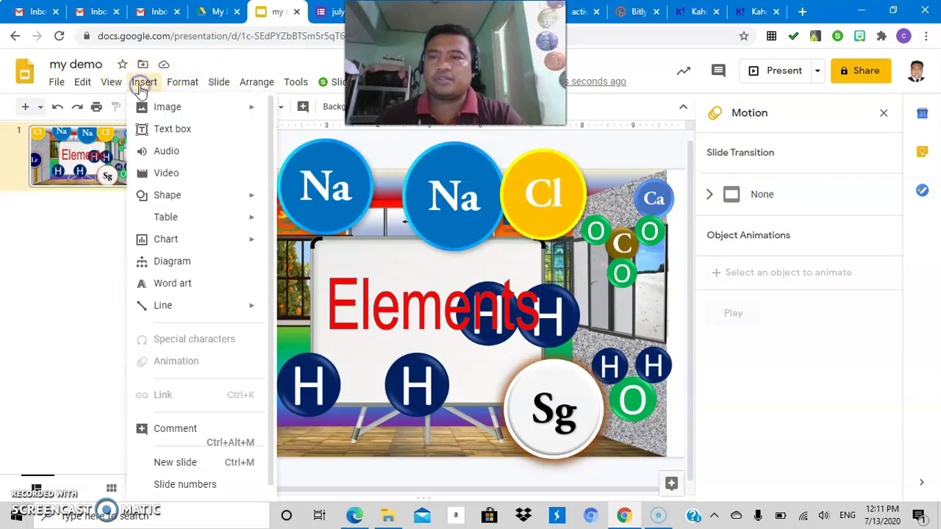
left_click(176, 283)
type("Compound")
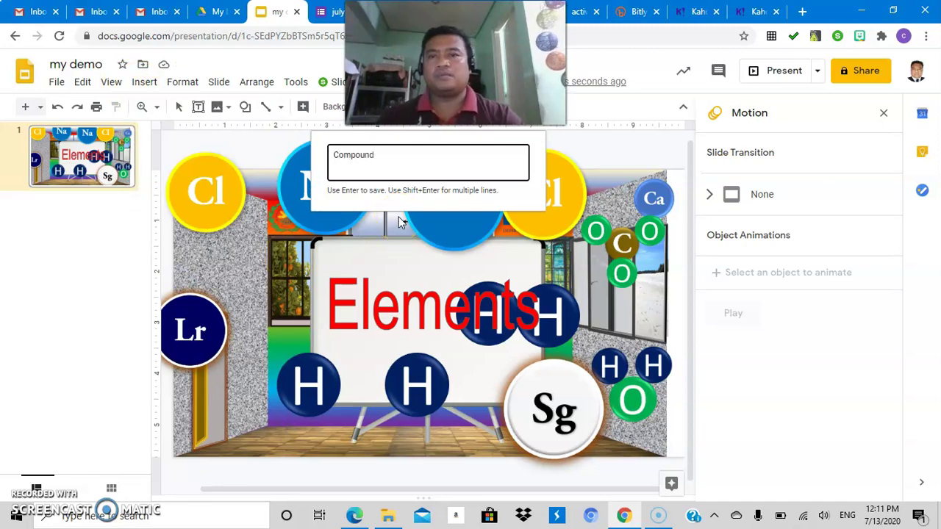
type("s")
left_click(136, 284)
left_click(254, 298)
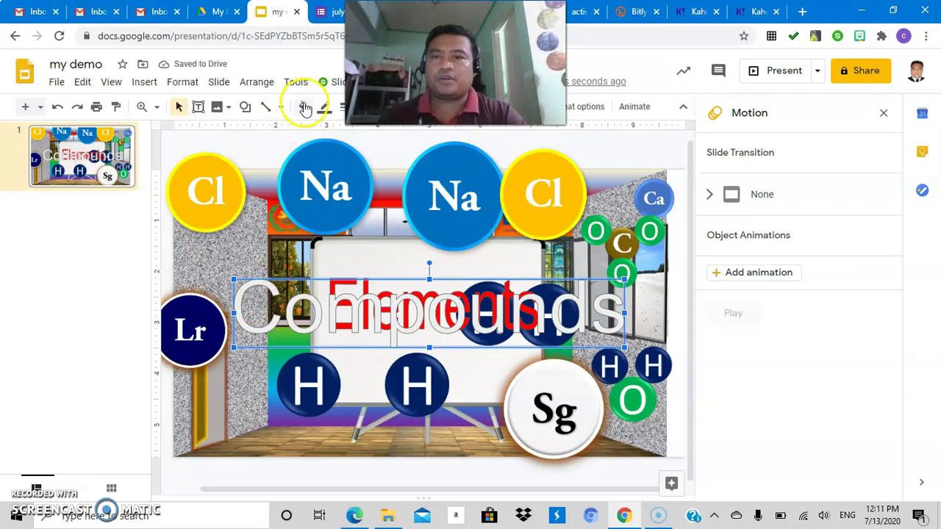
Step: Fill Compounds yellow, narrow it, move it upper left, and shift Elements right
left_click(303, 106)
left_click(355, 197)
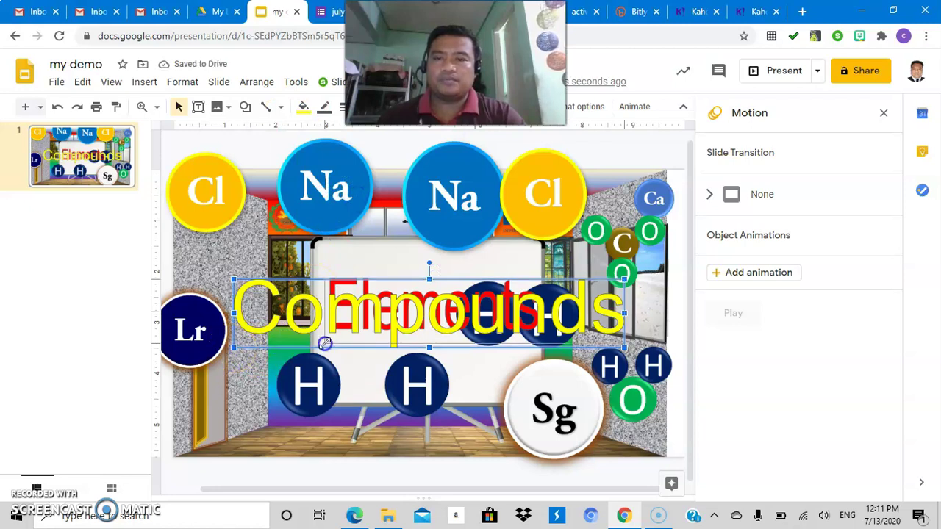
left_click_drag(236, 345, 325, 344)
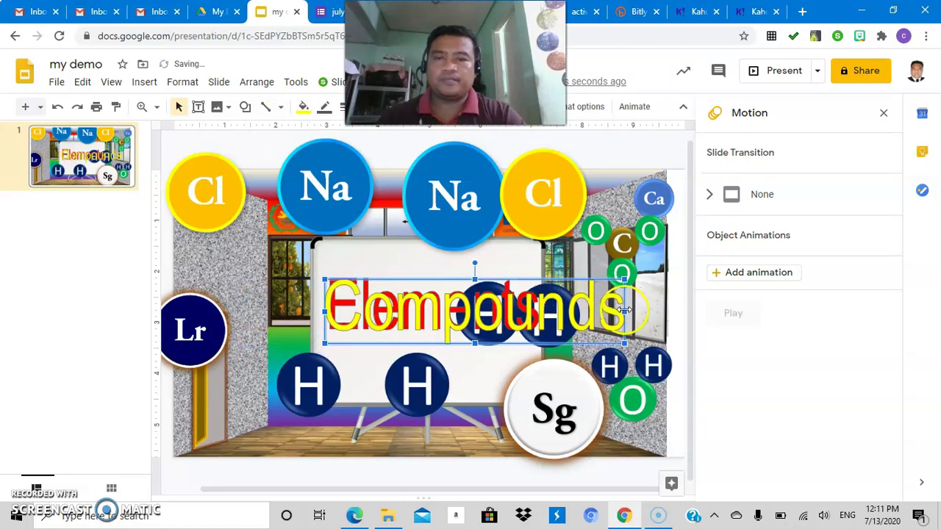
left_click_drag(623, 310, 541, 312)
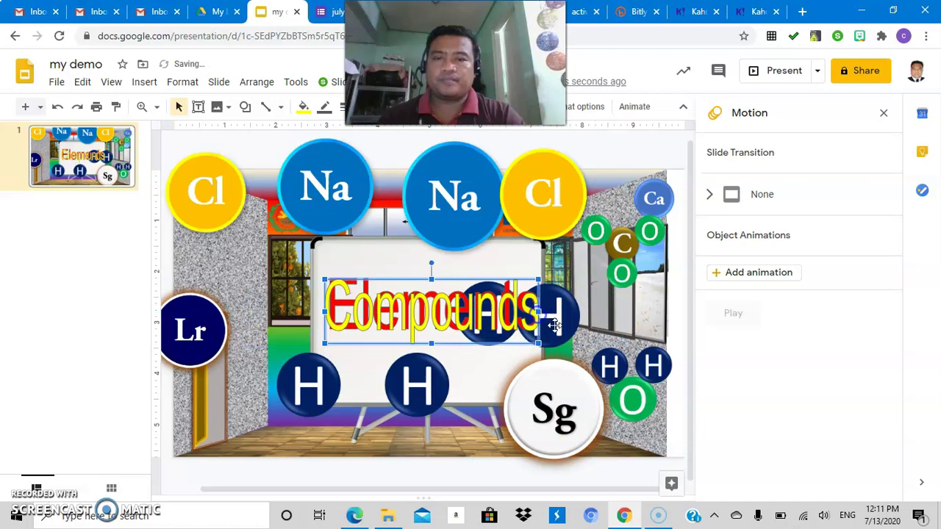
left_click(231, 279)
left_click_drag(459, 318, 680, 322)
Step: Close the Motion panel and settle the red Elements word art on the slide's right side
left_click(884, 112)
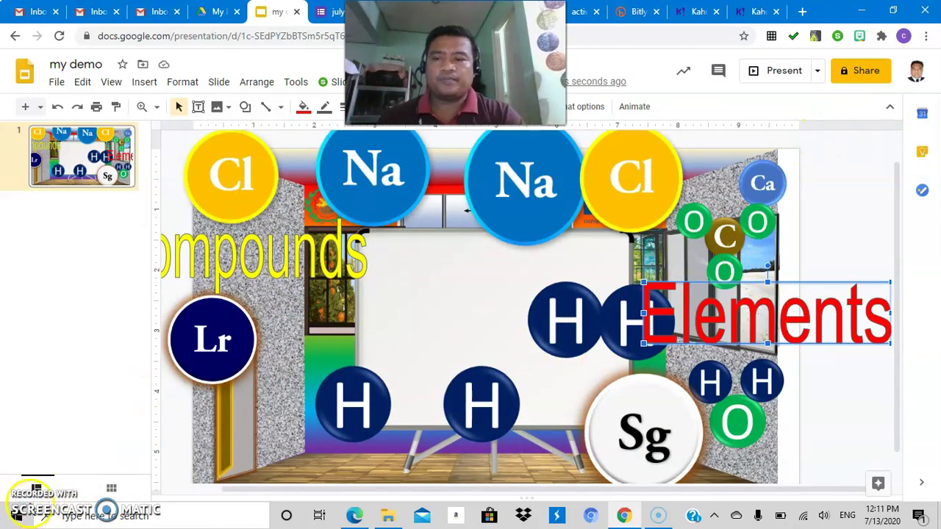
left_click(35, 489)
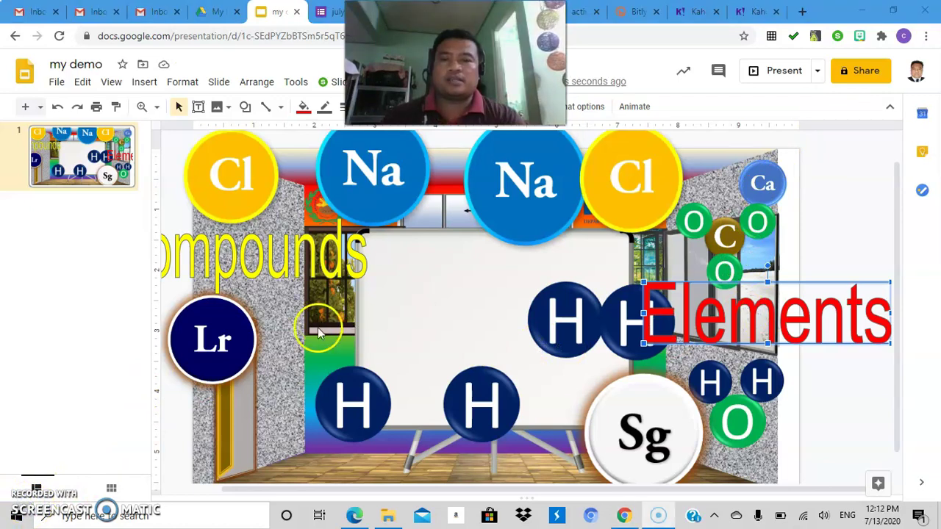
left_click(318, 328)
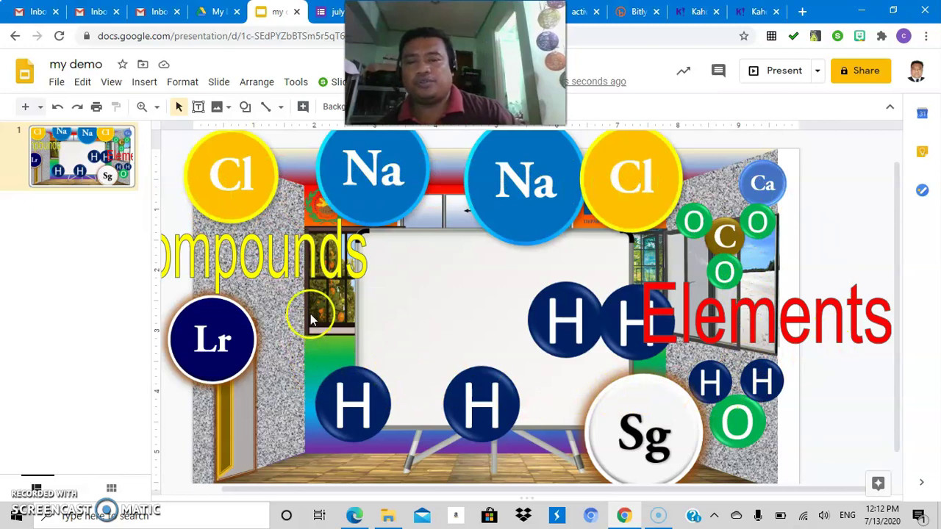
left_click(354, 293)
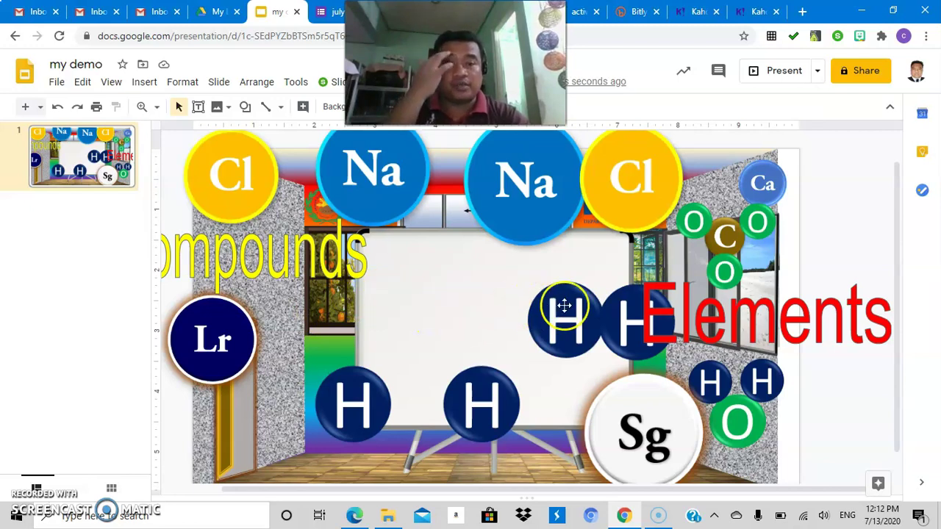
Step: Give the Elements word art a Zoom in animation from the Motion panel
left_click(801, 309)
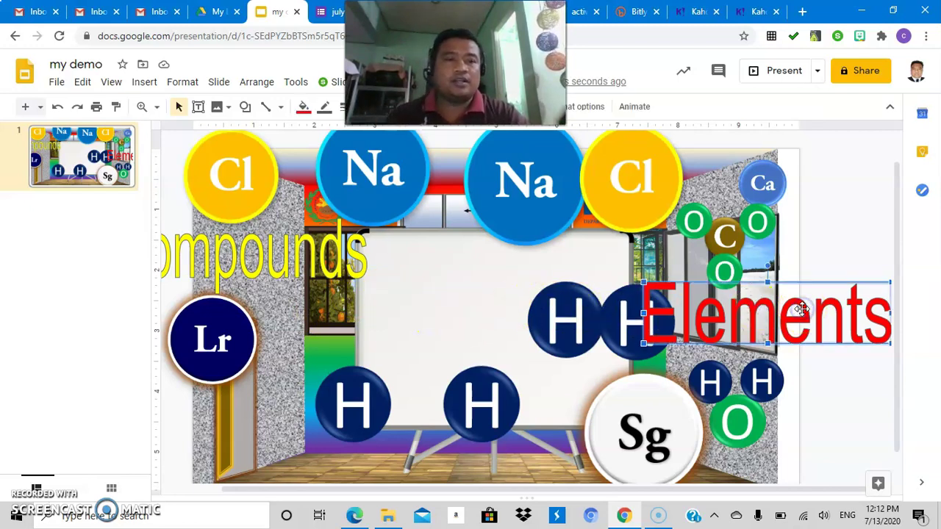
left_click(219, 82)
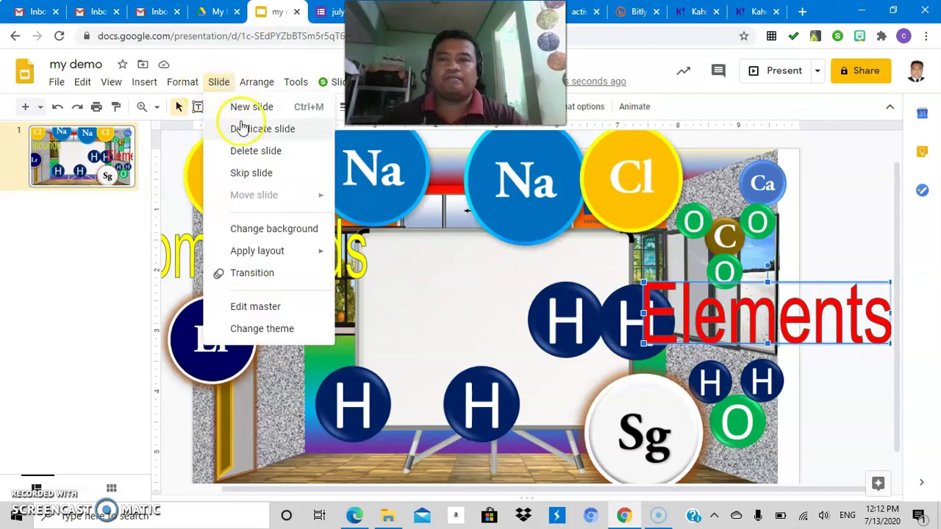
left_click(263, 273)
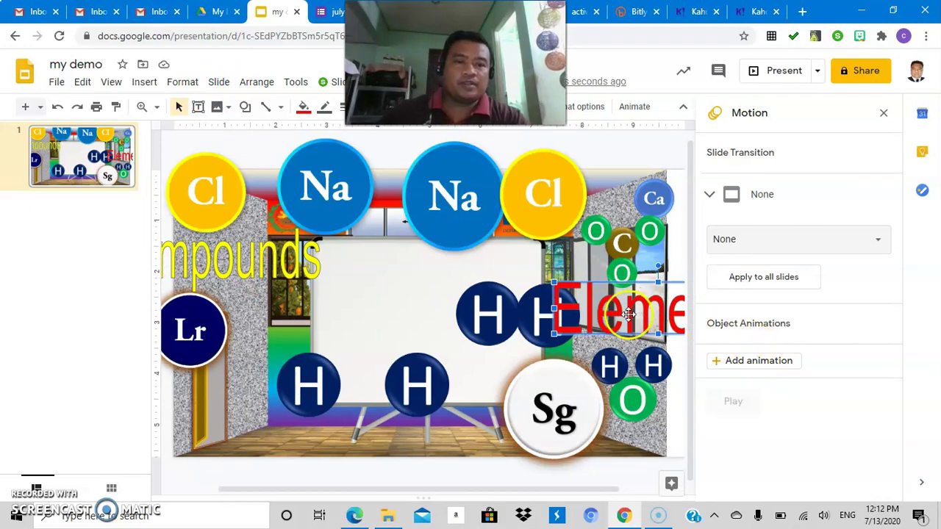
left_click(756, 364)
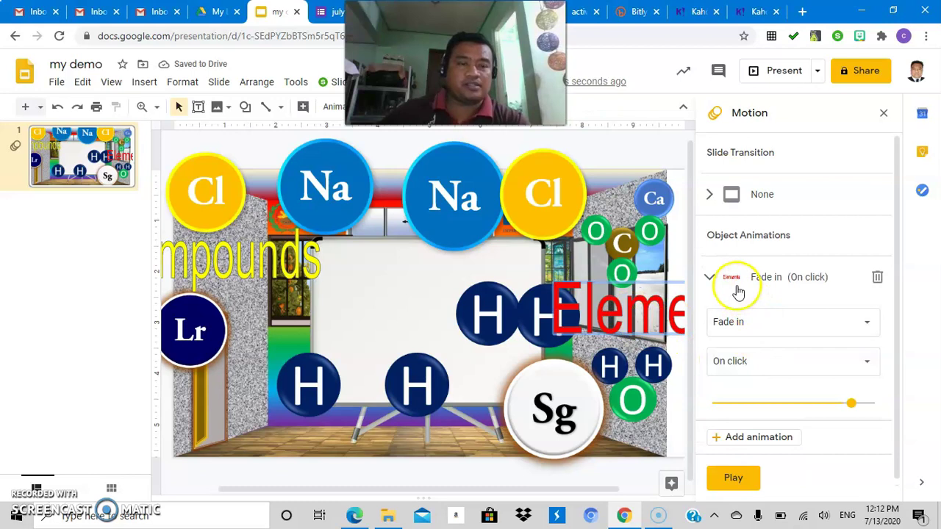
left_click(869, 329)
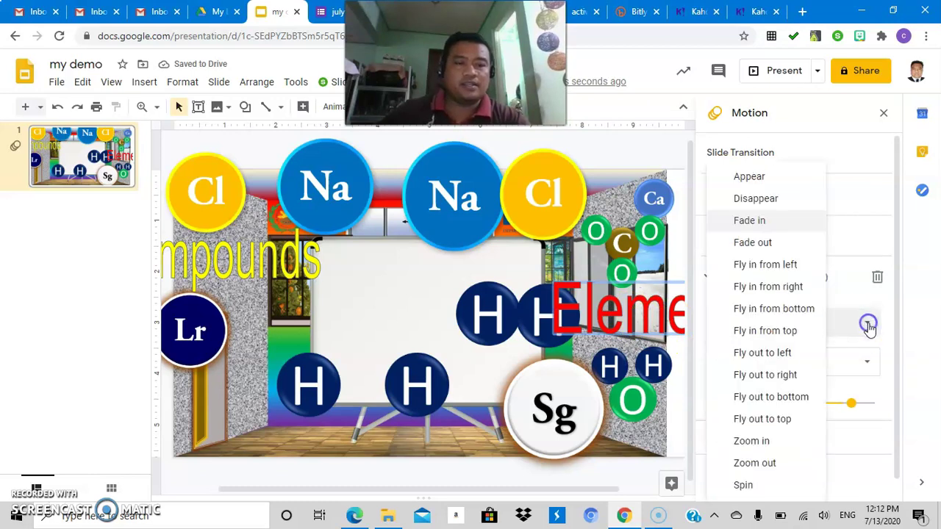
left_click(767, 443)
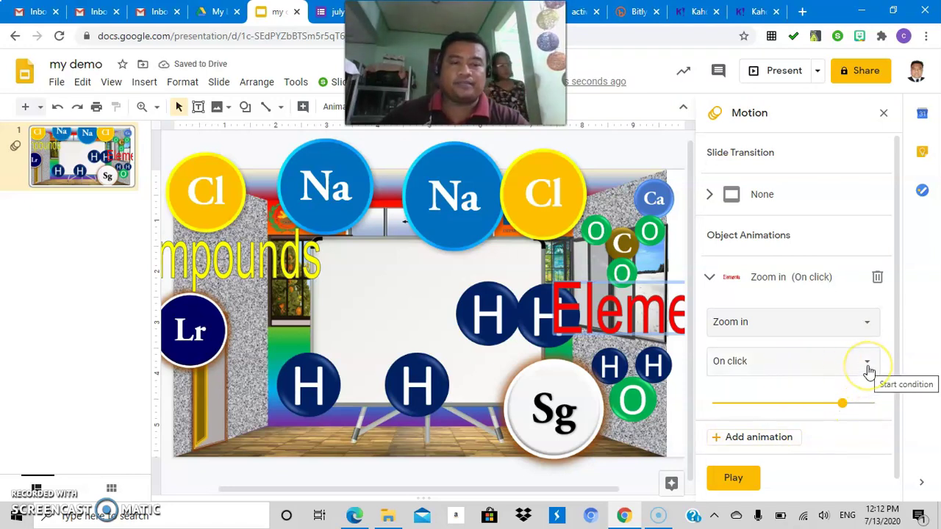
Step: Add a second Zoom out animation to the Elements word art
scroll(899, 343, "down", 1)
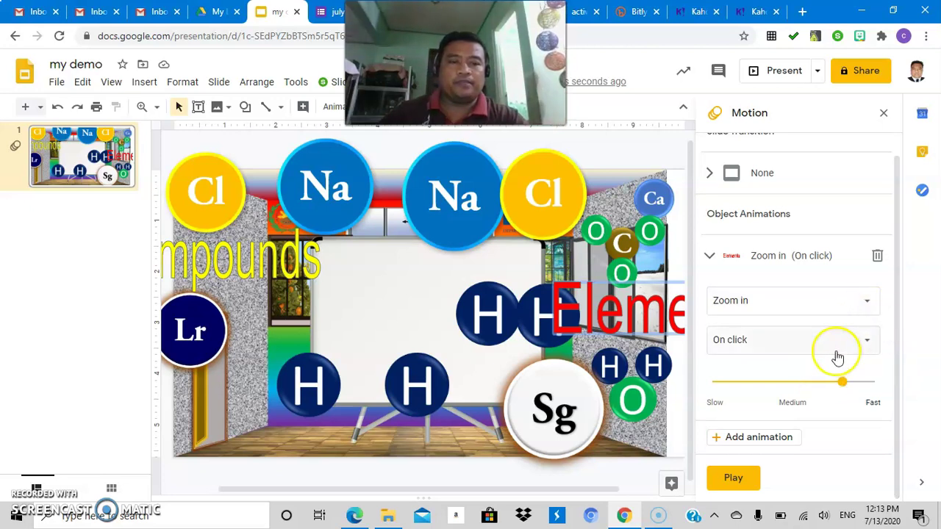
left_click(750, 438)
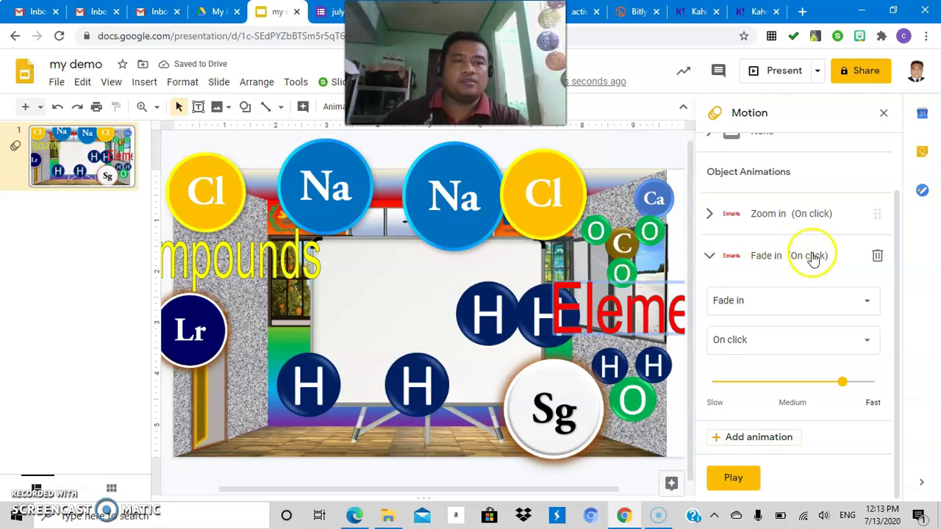
left_click(868, 301)
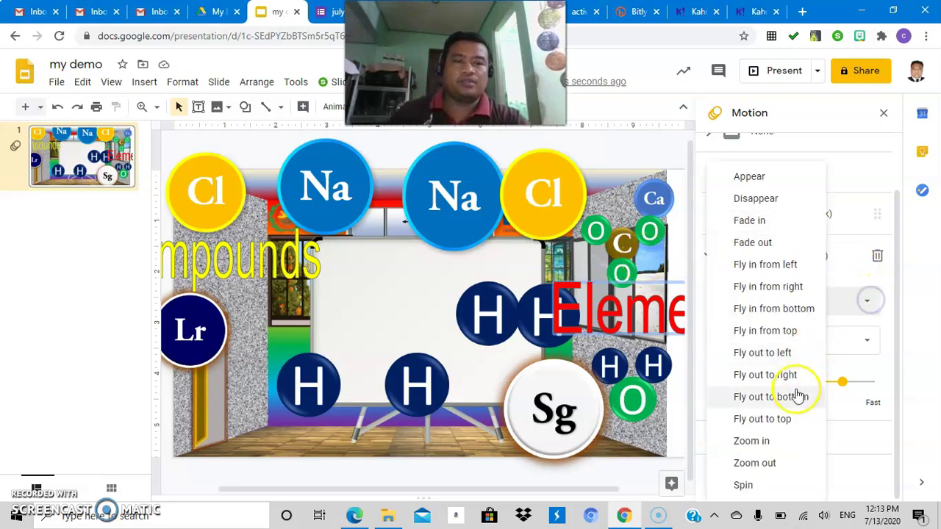
left_click(765, 468)
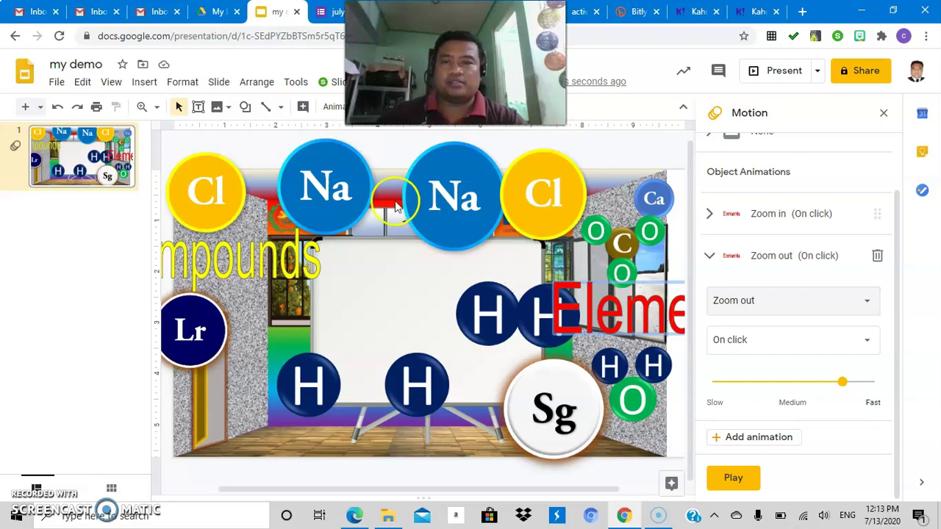
Step: Give the left Na circle a Zoom in starting With previous
left_click(333, 210)
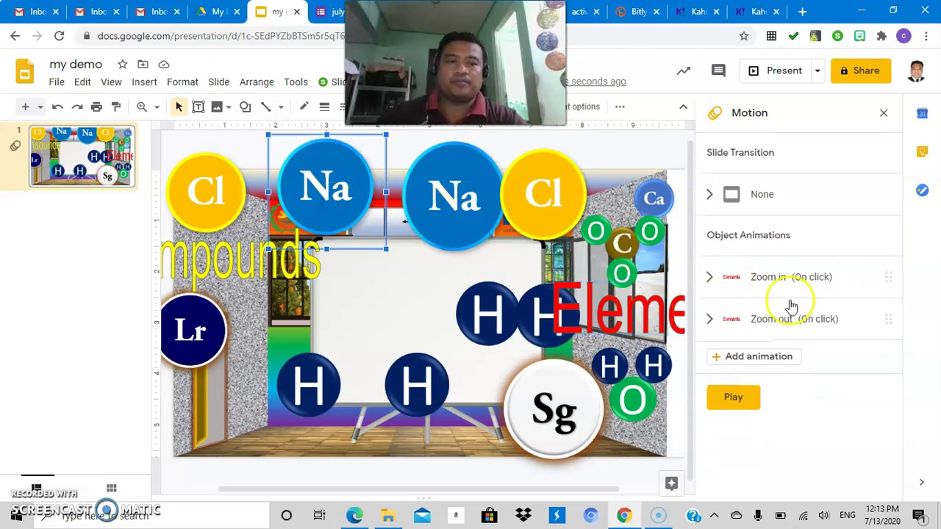
left_click(776, 358)
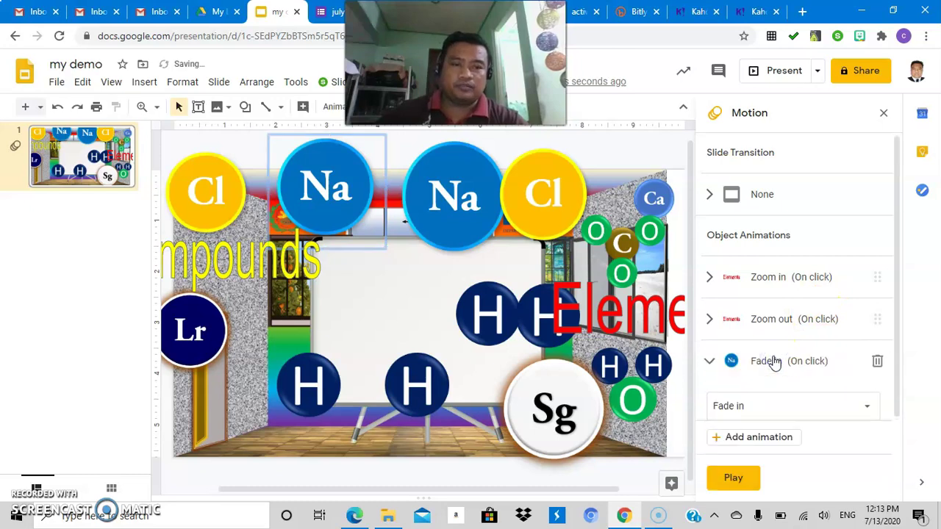
left_click(867, 407)
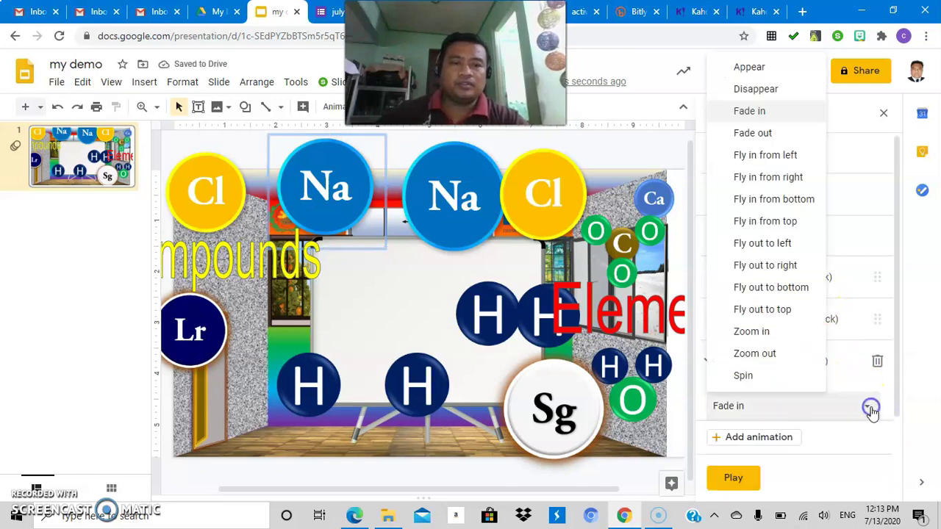
left_click(774, 333)
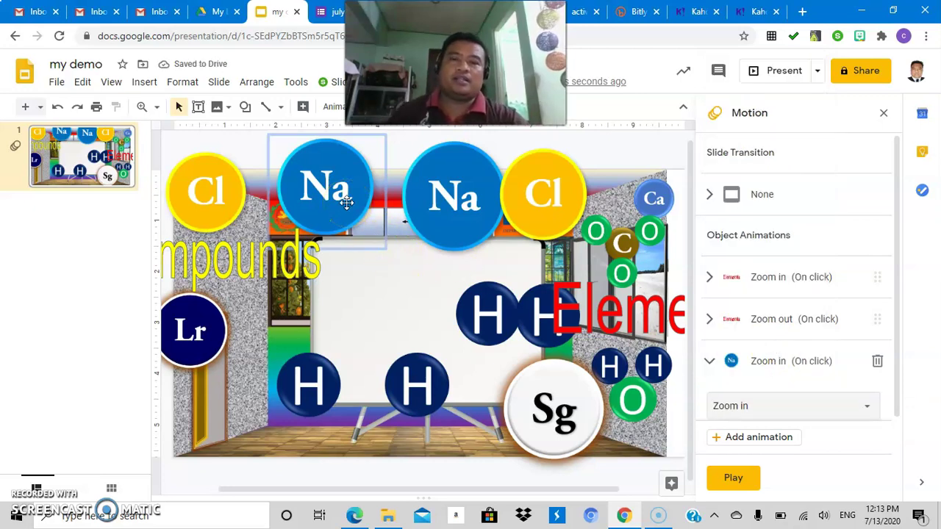
left_click(609, 311)
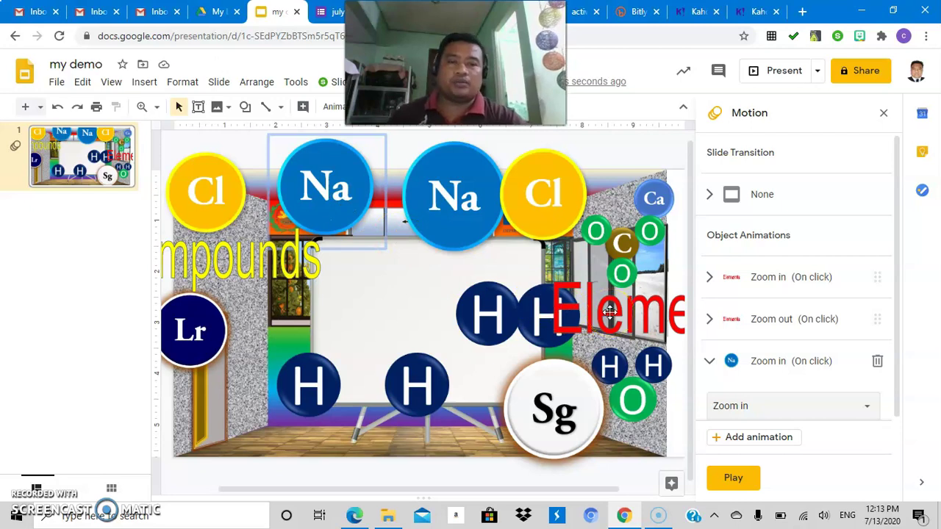
mouse_move(882, 371)
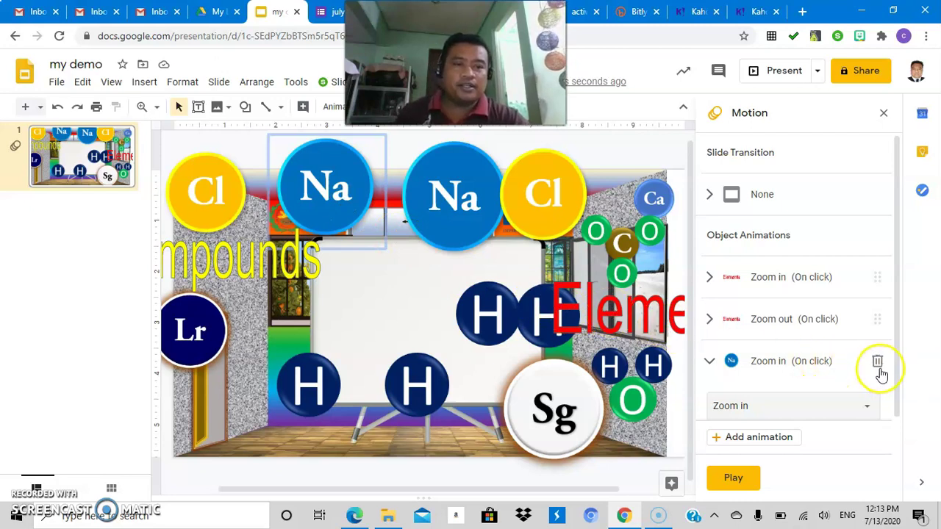
left_click_drag(899, 380, 899, 414)
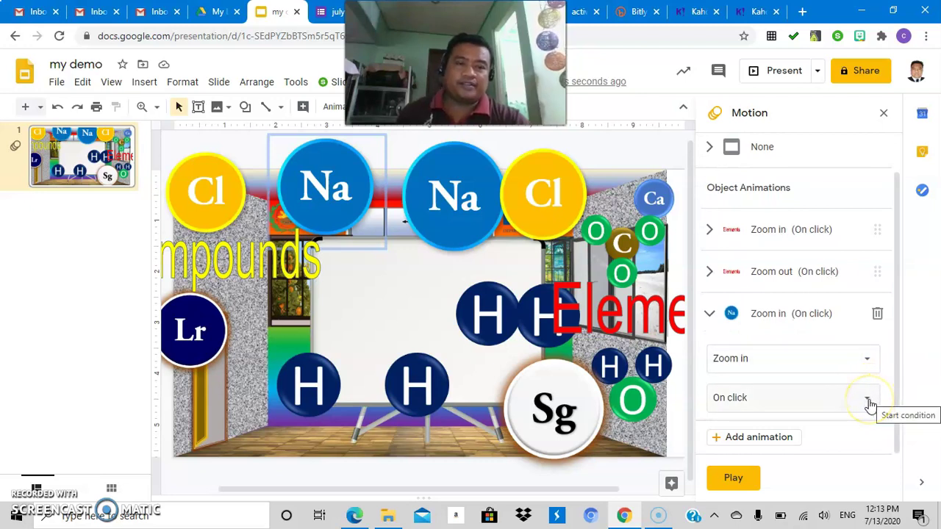
left_click(868, 400)
left_click(770, 474)
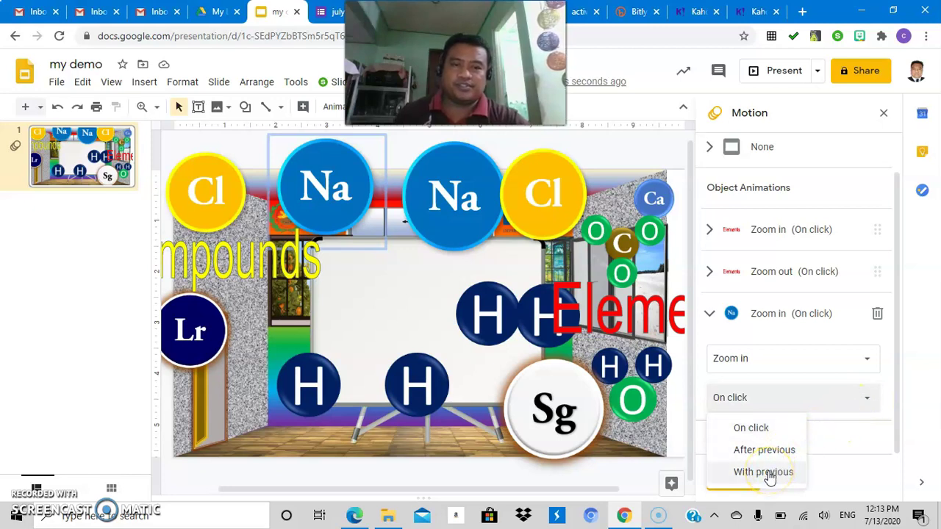
left_click(769, 474)
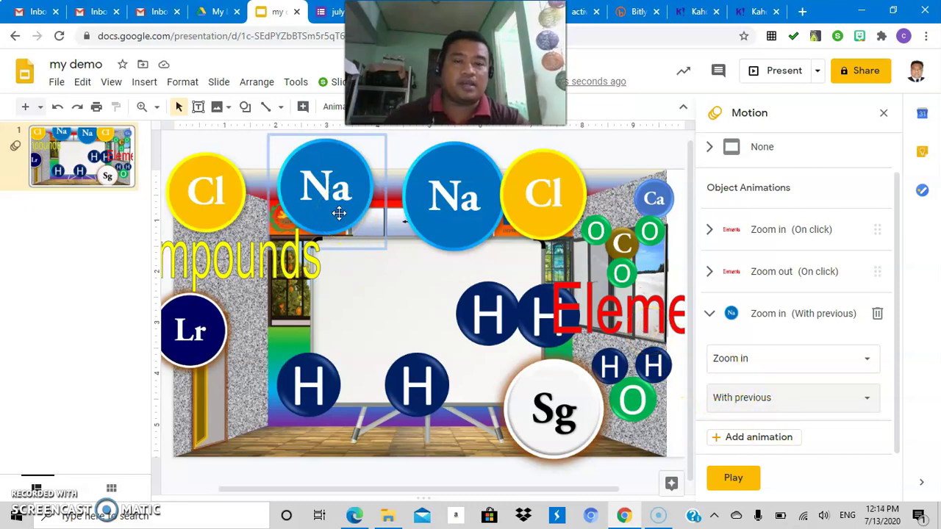
Step: Add a Zoom out animation to the Na circle starting On click
left_click(750, 440)
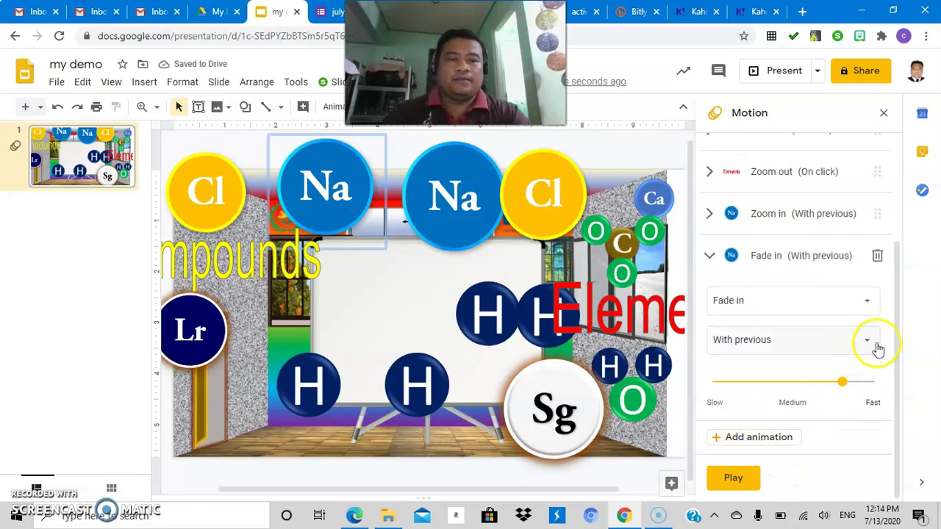
left_click(867, 300)
left_click(772, 463)
left_click(868, 350)
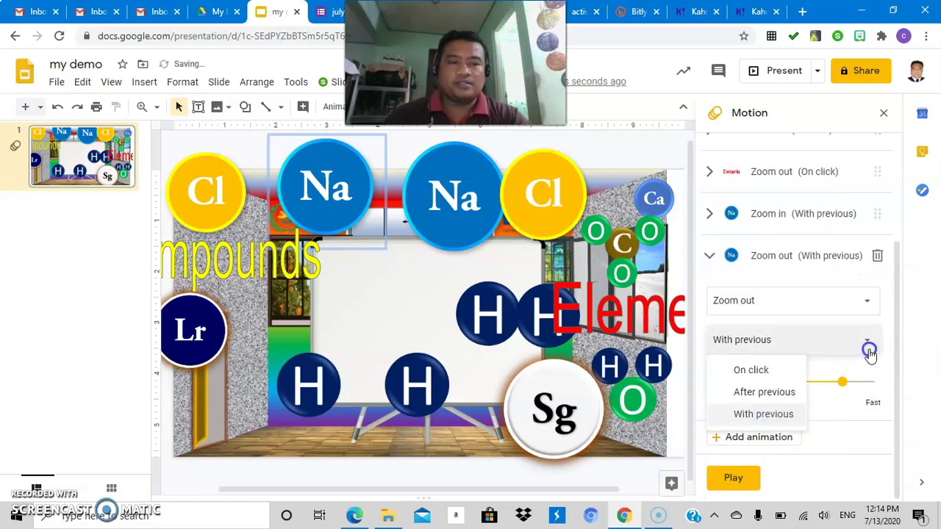
left_click(764, 372)
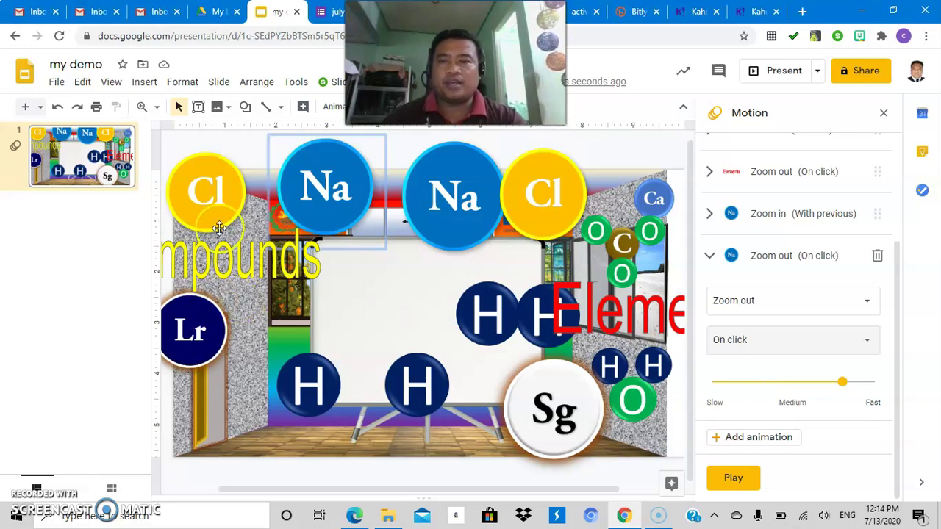
left_click(219, 204)
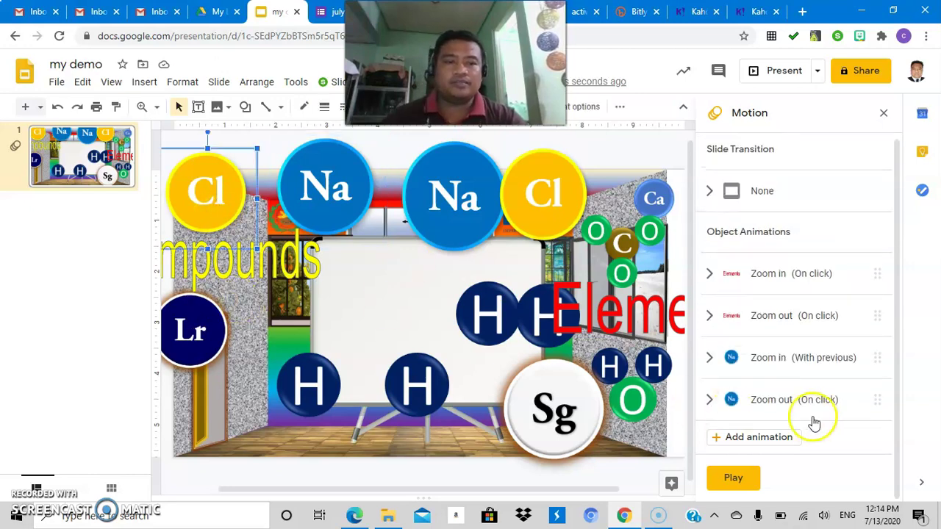
mouse_move(896, 323)
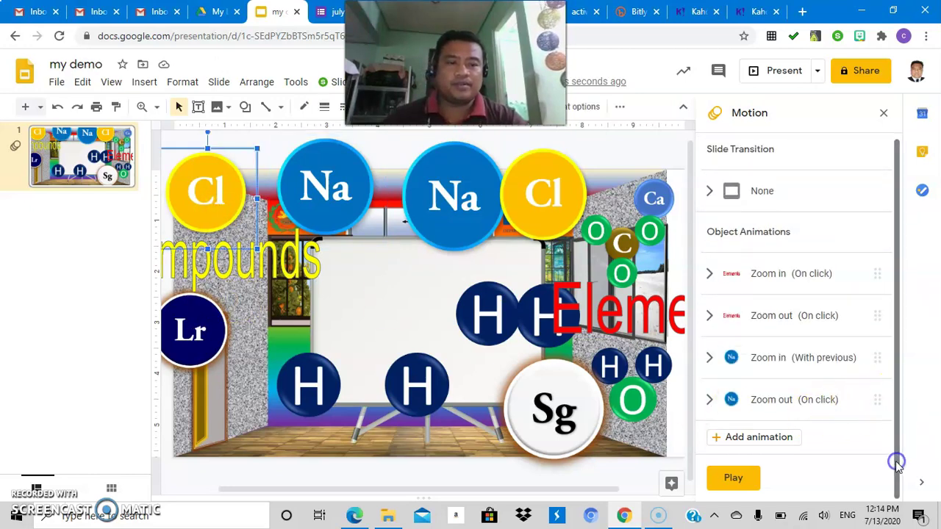
Step: Give the Cl circle a medium-speed Zoom in starting With previous
left_click(774, 438)
left_click(869, 345)
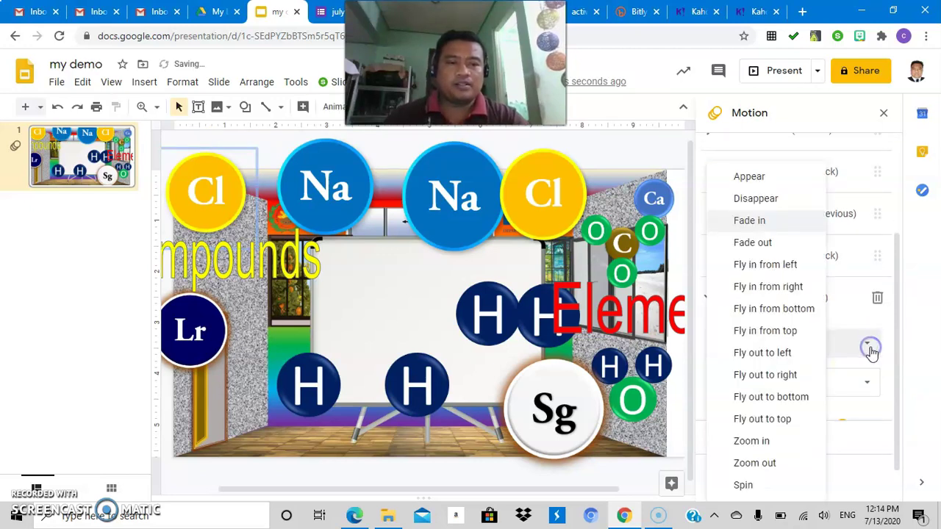
left_click(757, 444)
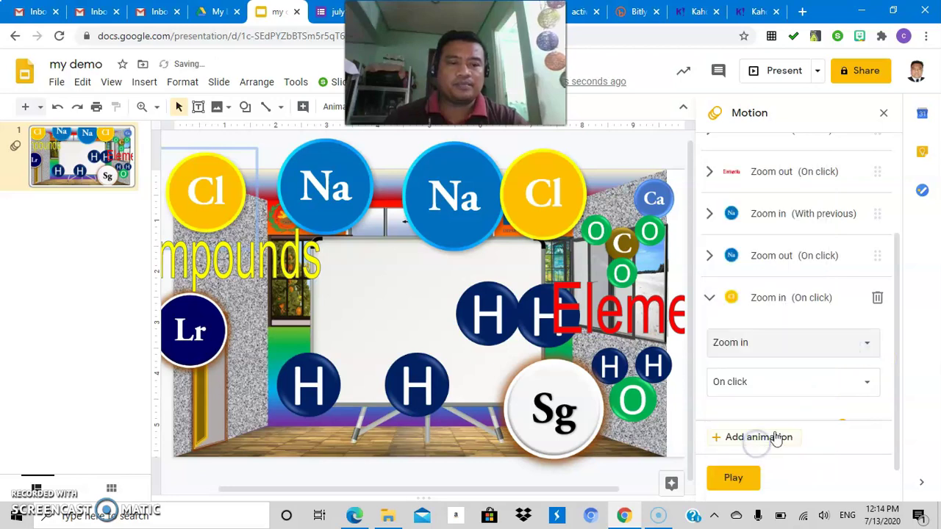
left_click(861, 381)
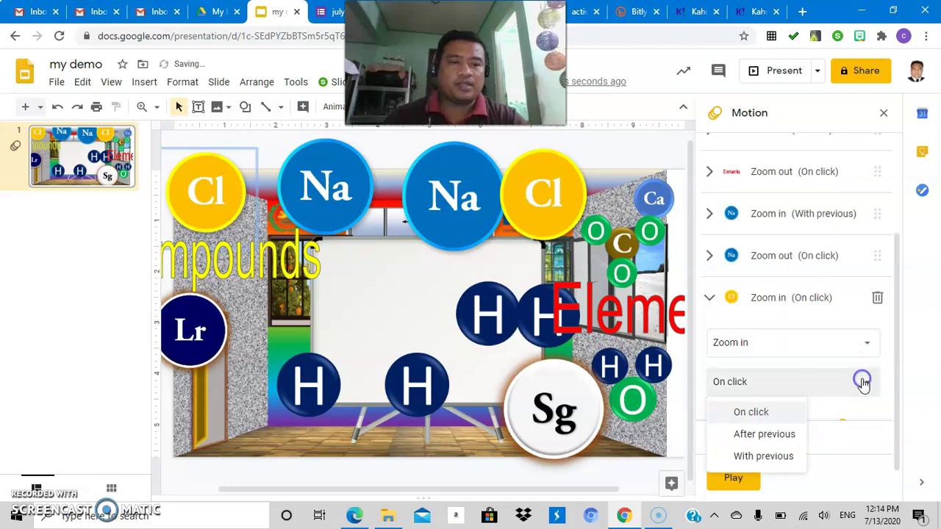
left_click(765, 457)
left_click(355, 247)
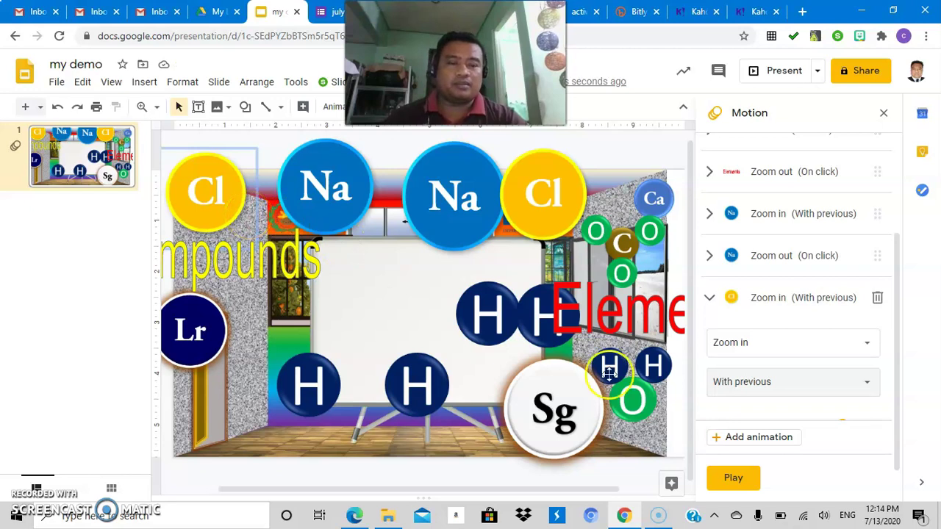
mouse_move(896, 309)
scroll(896, 425, "down", 1)
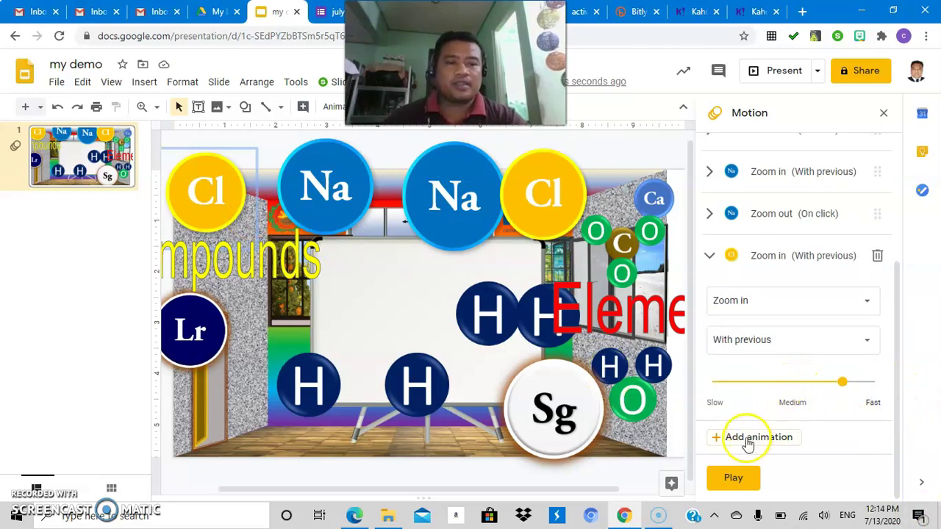
mouse_move(784, 386)
left_click_drag(843, 383, 800, 388)
left_click(845, 426)
left_click(760, 461)
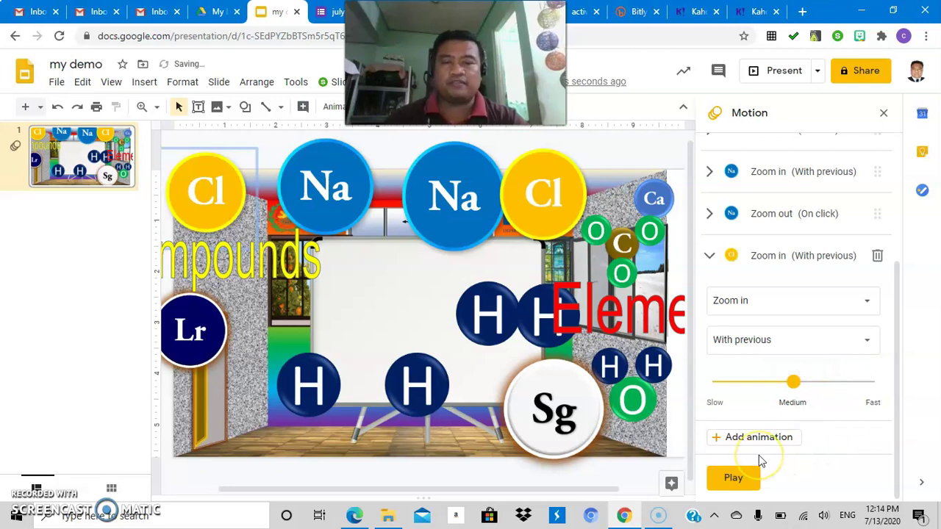
Step: Add a Zoom out animation to the Cl circle starting On click
left_click(744, 444)
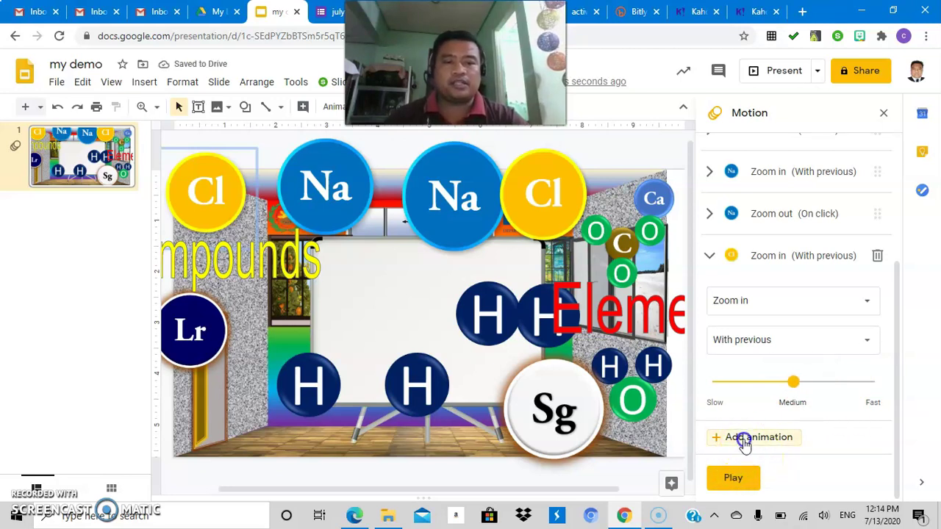
left_click(858, 299)
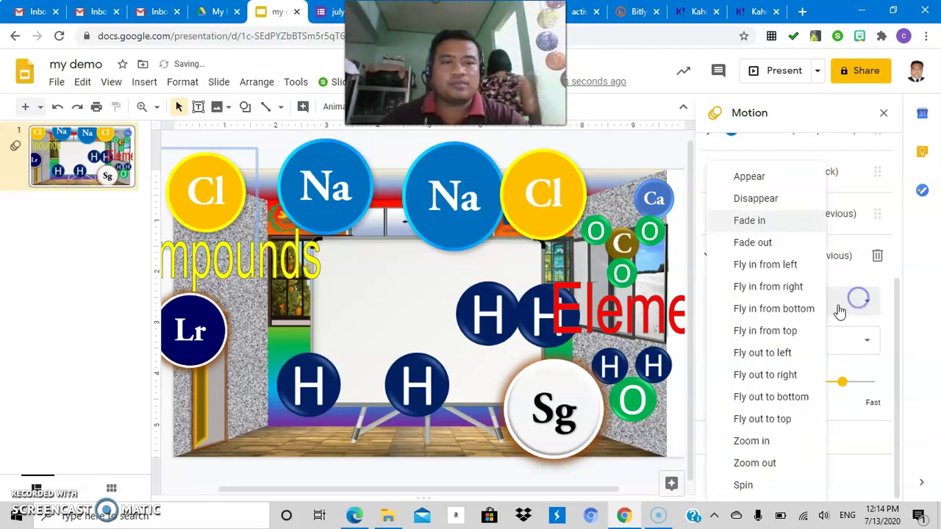
left_click(757, 463)
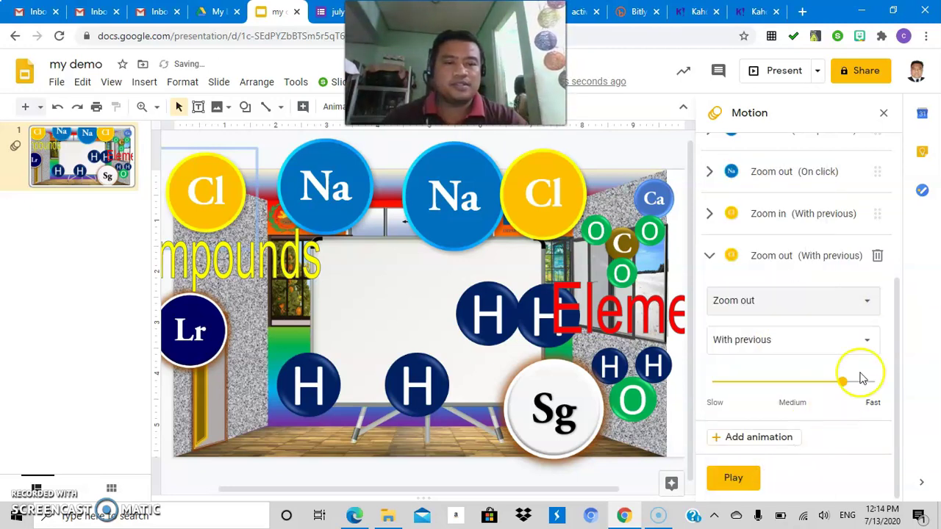
left_click(869, 342)
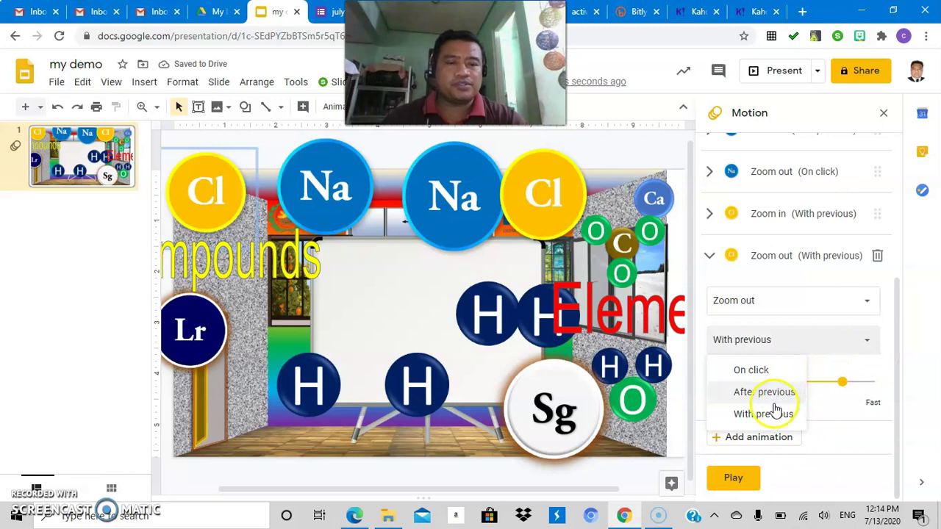
left_click(755, 371)
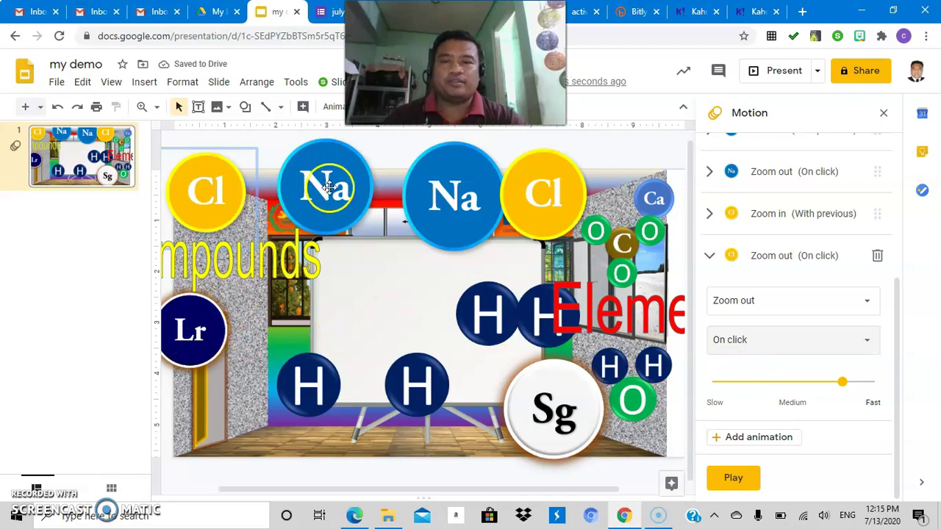
Step: Give the pair of H circles a Zoom in starting With previous
left_click(311, 386)
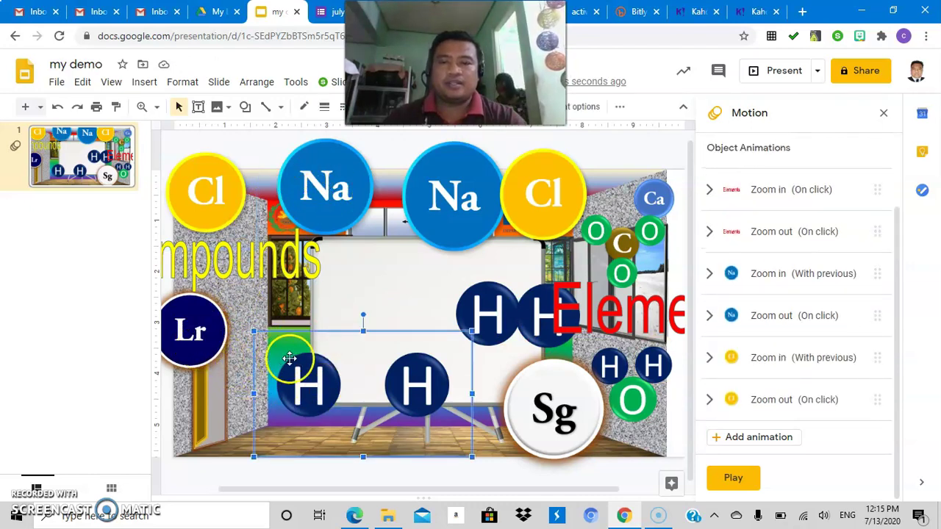
left_click(744, 441)
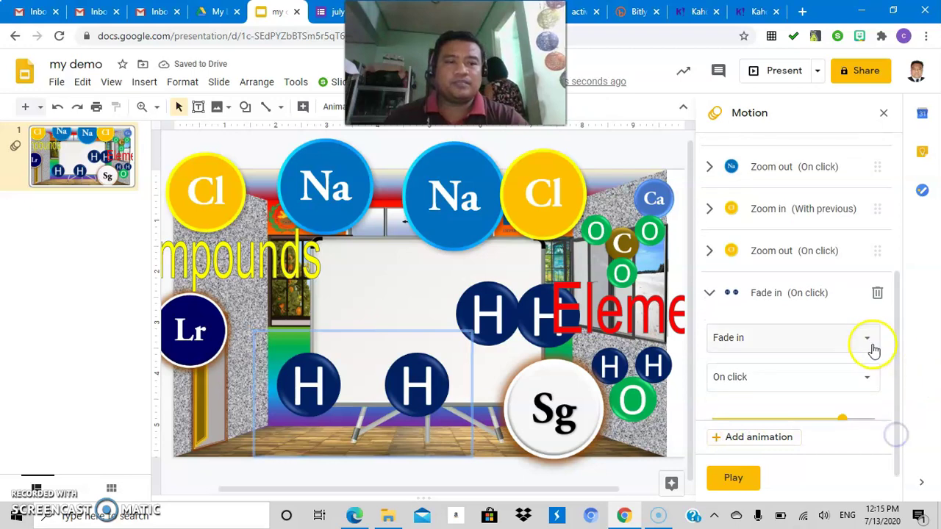
left_click(867, 339)
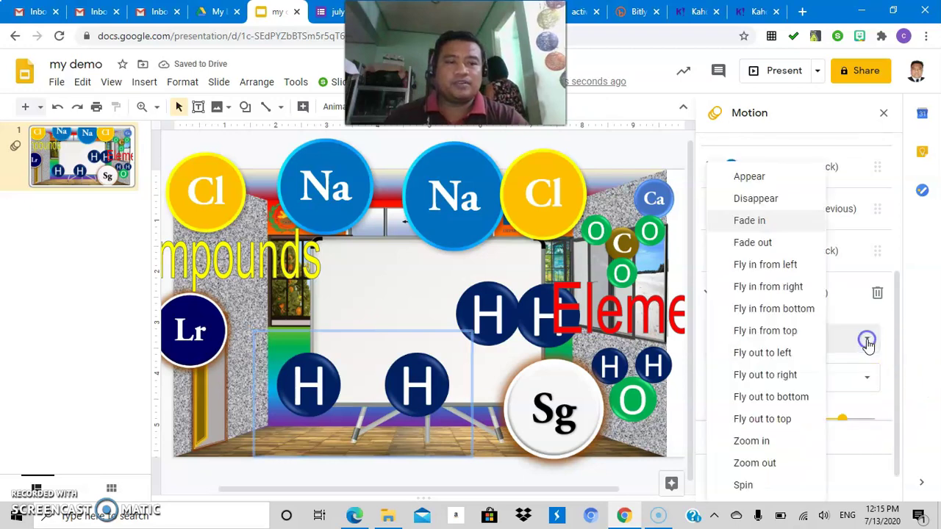
left_click(751, 441)
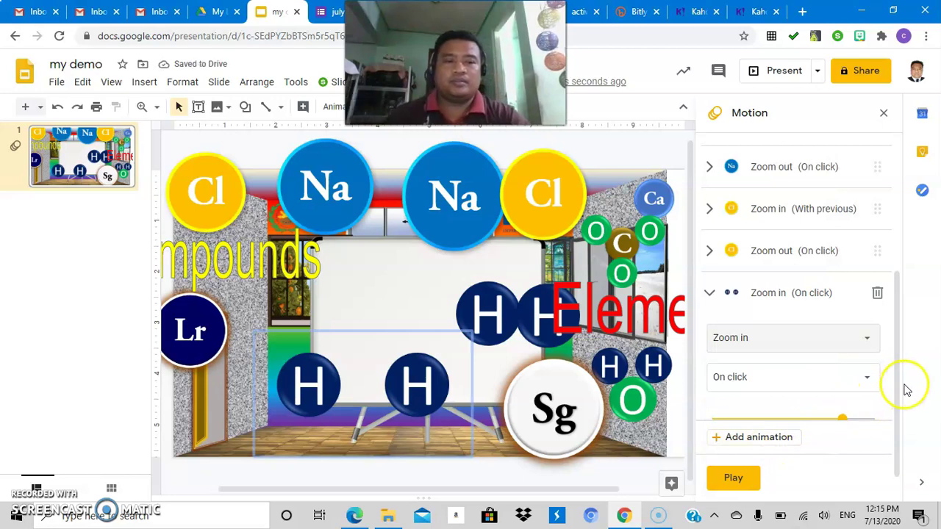
left_click_drag(897, 390, 900, 425)
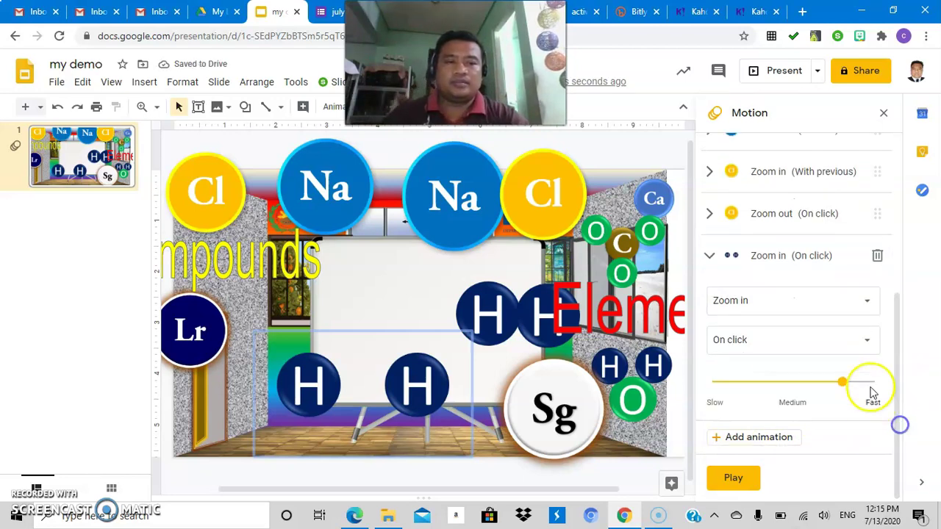
left_click(865, 342)
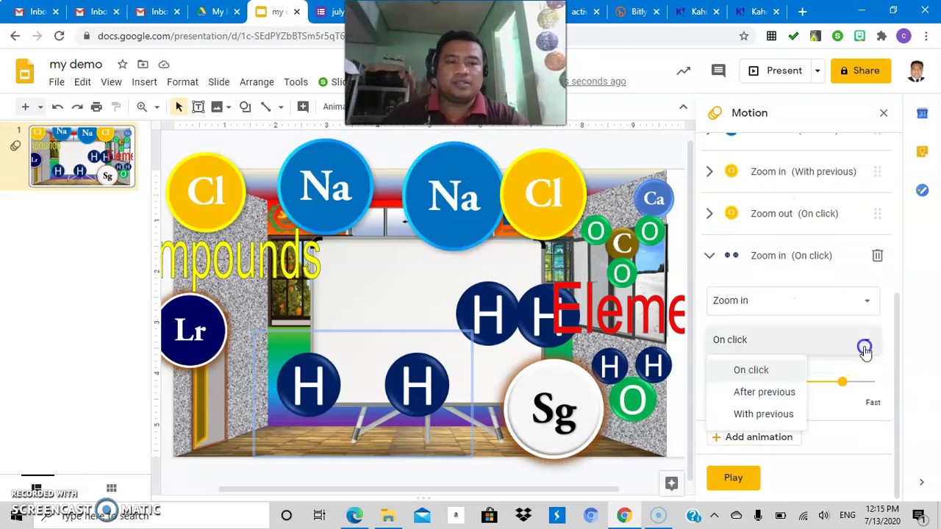
left_click(777, 410)
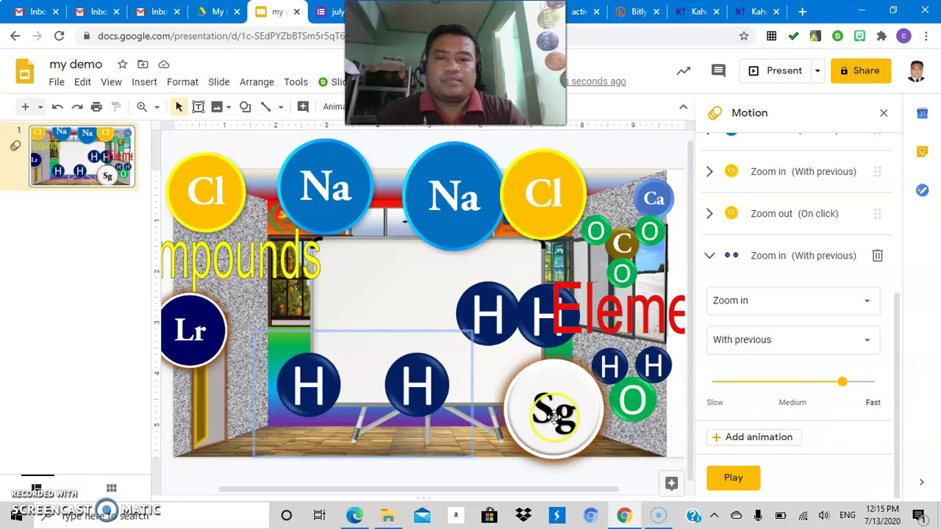
Step: Add a Zoom out animation to the H circles starting On click
left_click(757, 439)
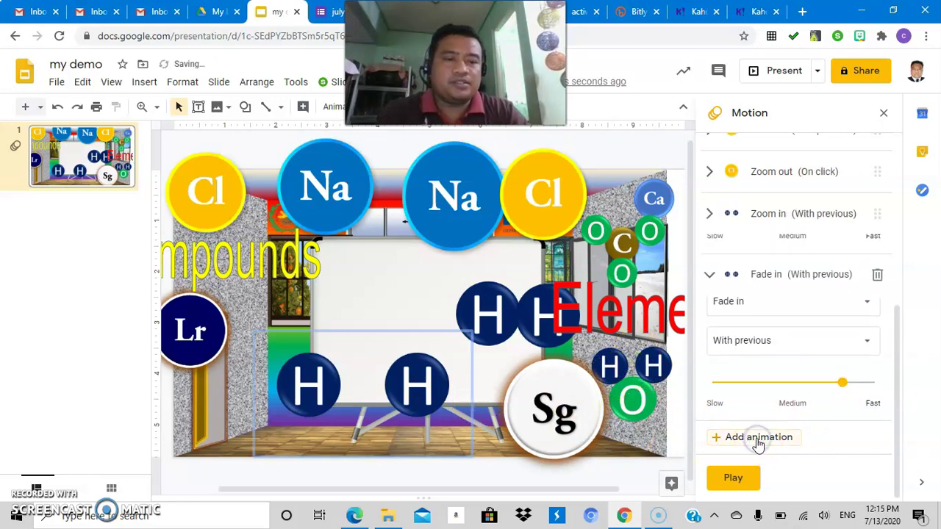
left_click(863, 303)
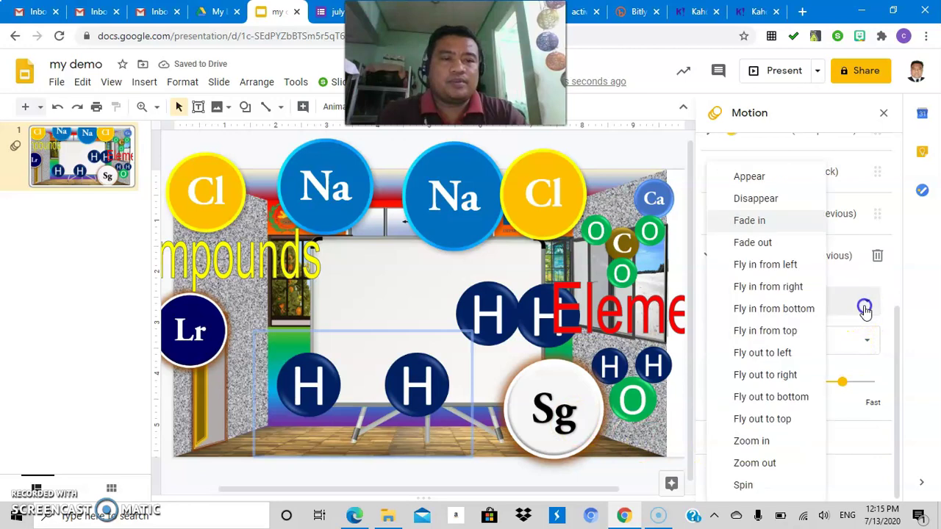
left_click(765, 464)
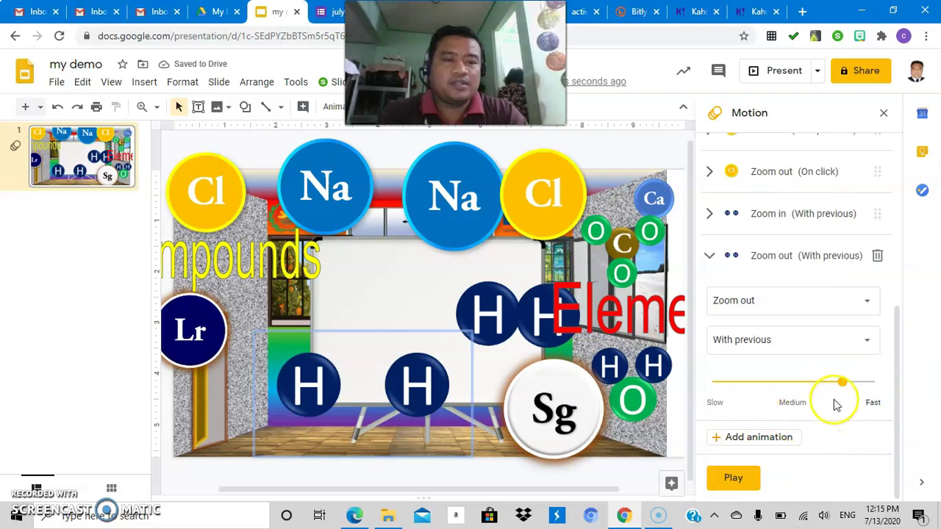
left_click(866, 340)
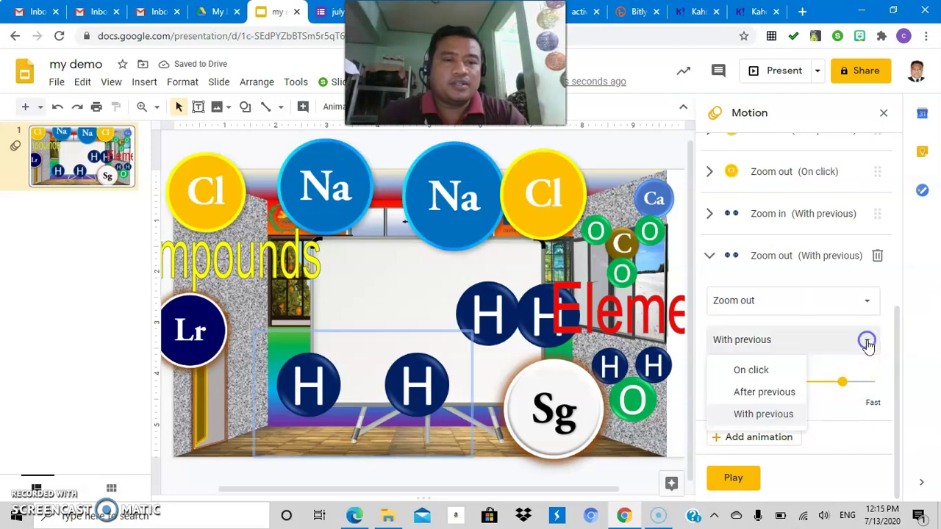
left_click(751, 370)
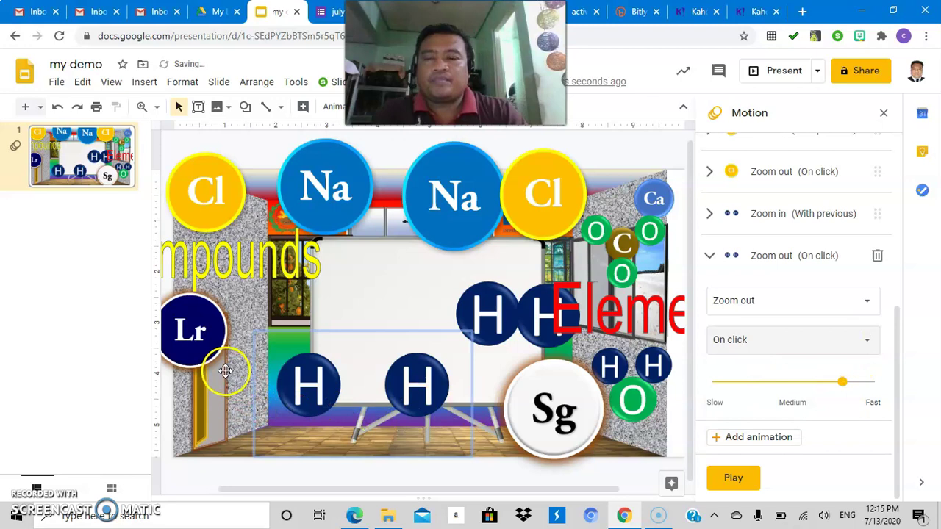
Step: Set the Lr circle's animation to Zoom in starting With previous
left_click(195, 337)
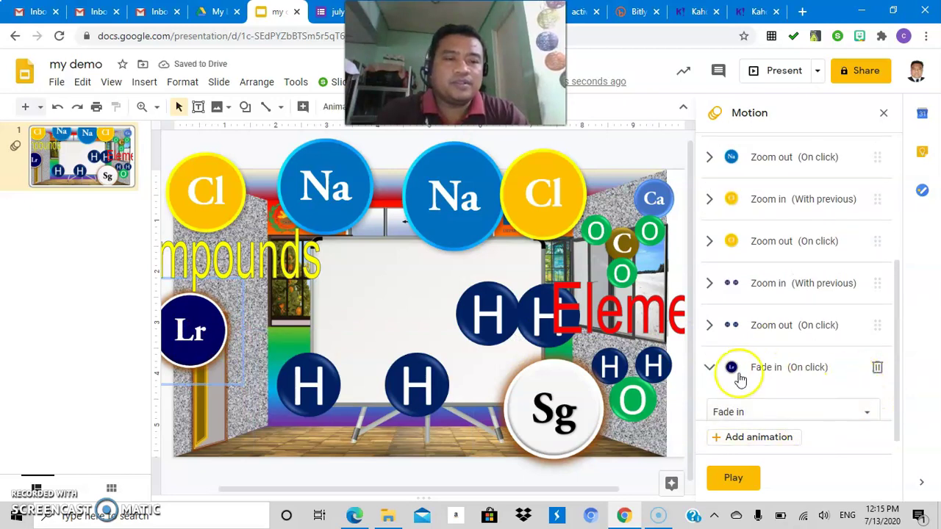
left_click(863, 413)
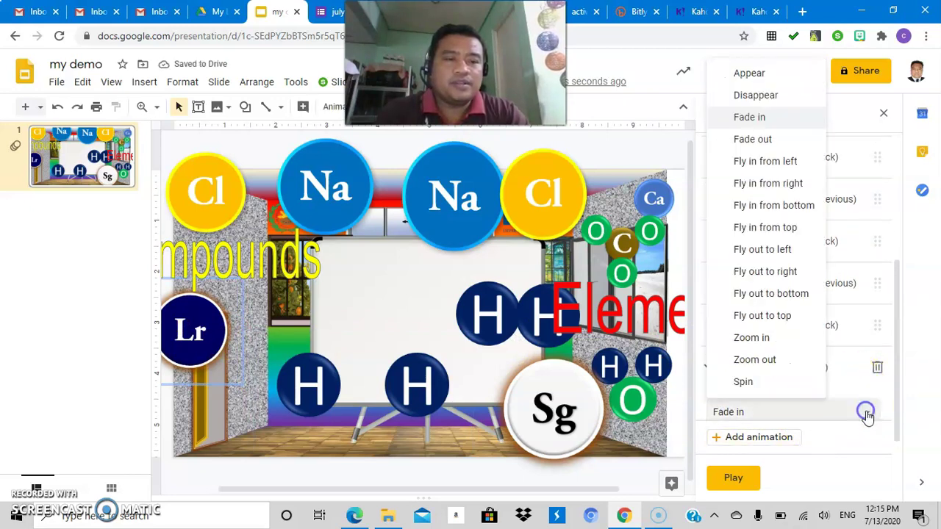
left_click(789, 342)
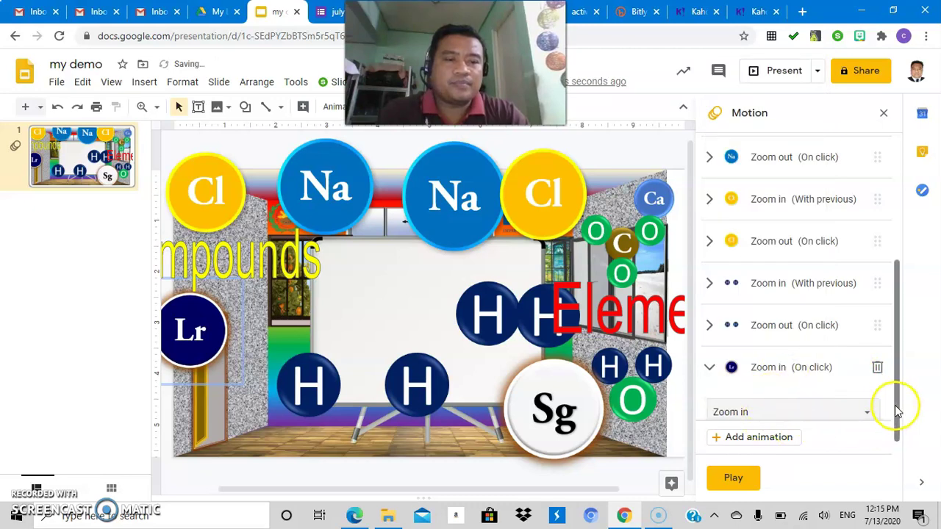
left_click_drag(899, 409, 900, 466)
left_click(853, 343)
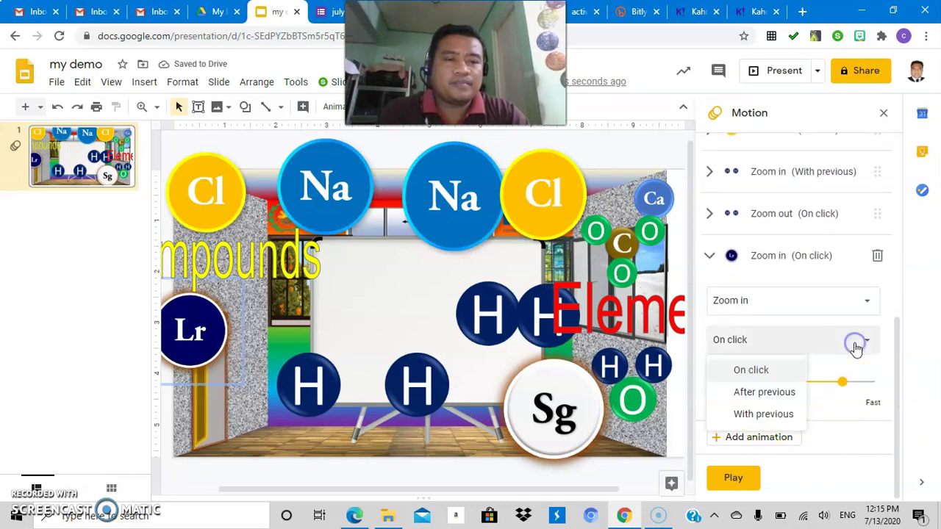
left_click(764, 415)
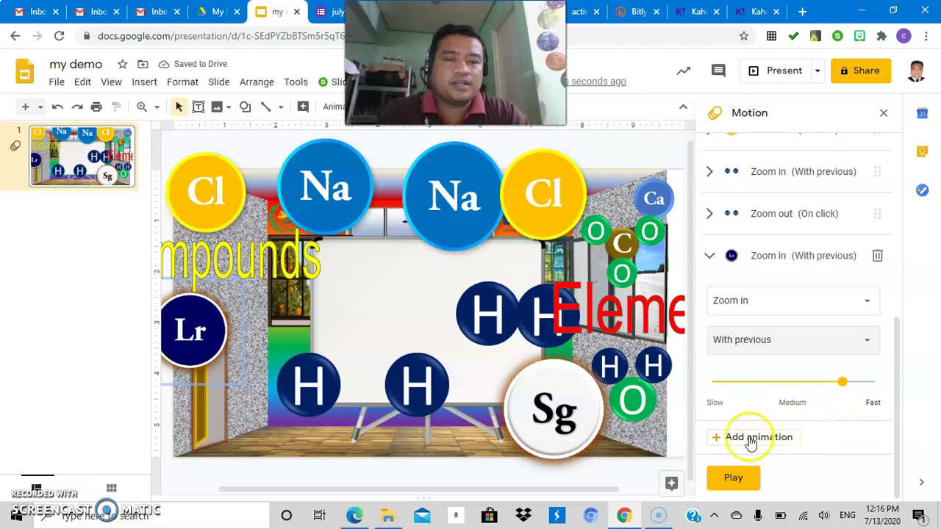
Step: Add a Zoom out animation to the Lr circle starting On click
left_click(750, 440)
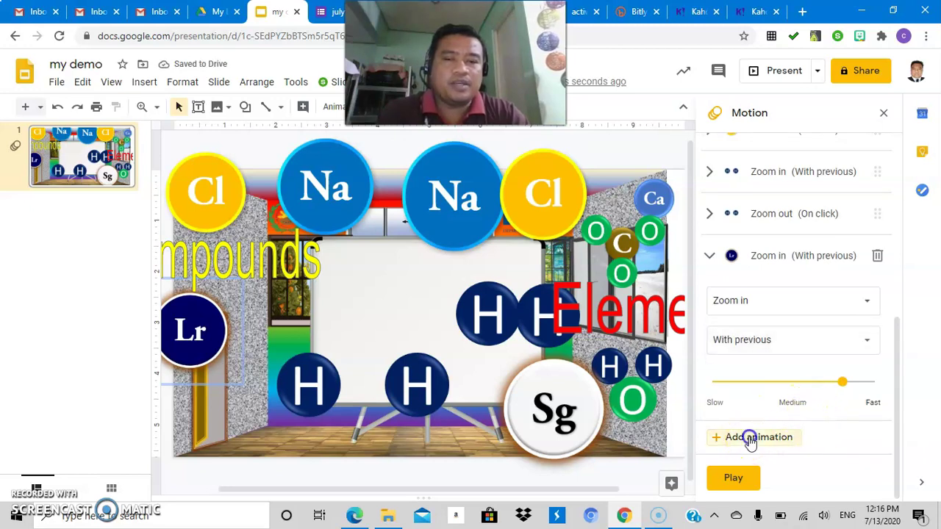
left_click(873, 308)
left_click(768, 463)
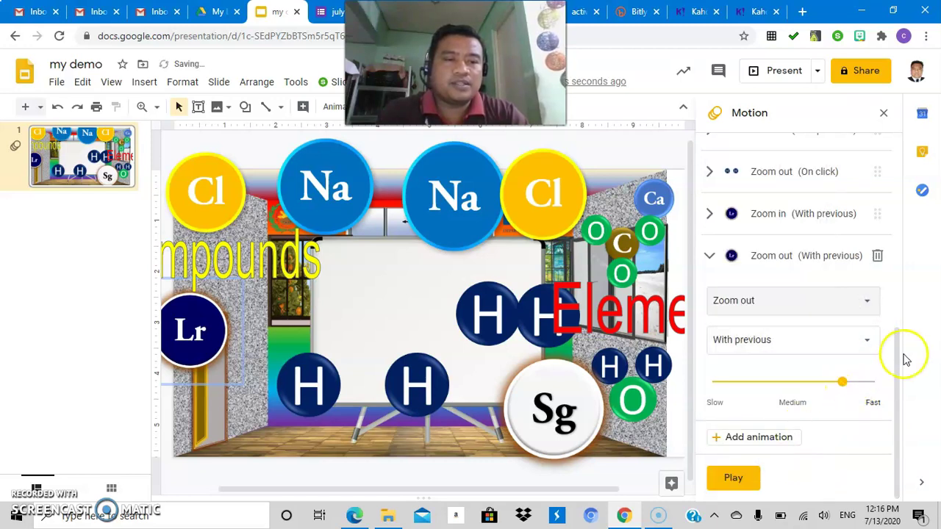
left_click(905, 405)
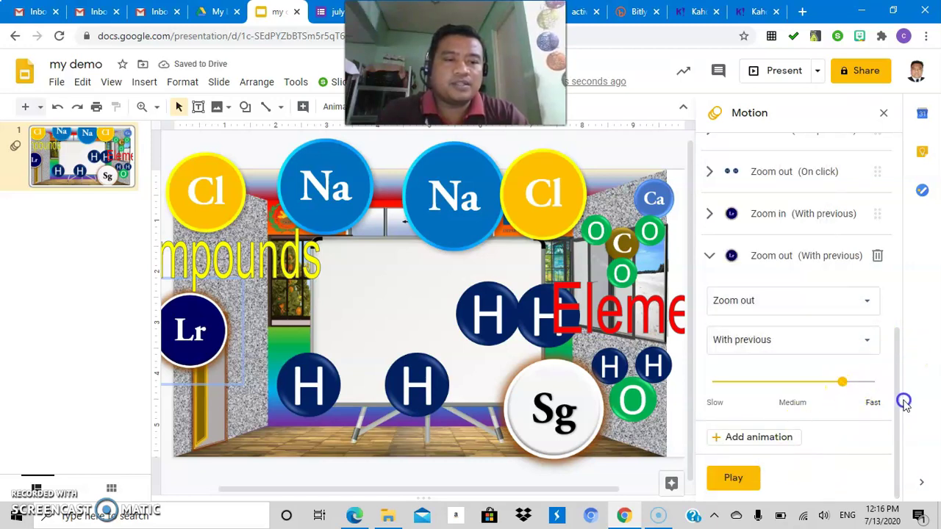
left_click(867, 340)
left_click(754, 370)
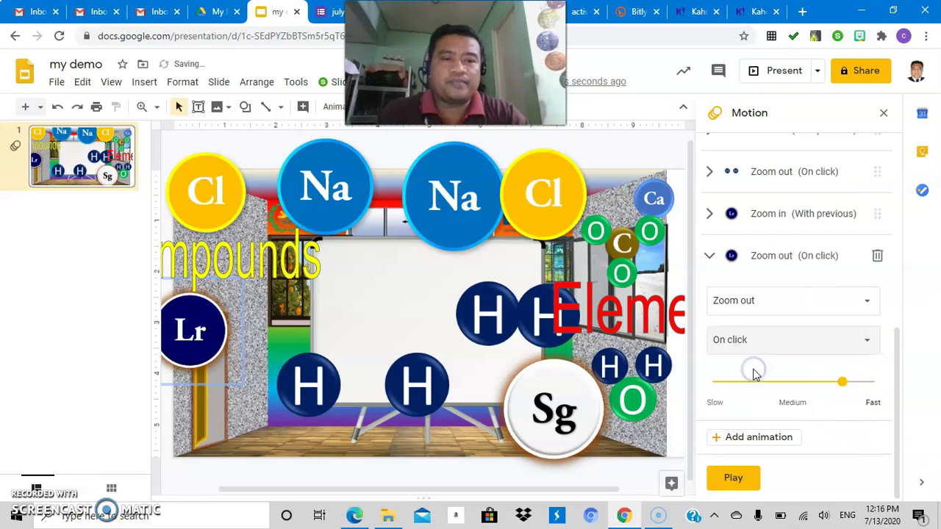
left_click(522, 307)
left_click(244, 204)
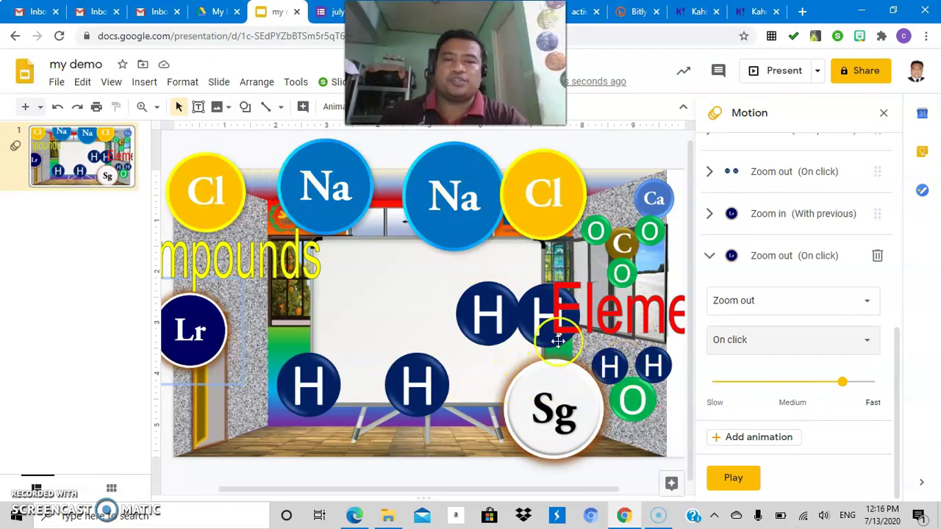
Step: Give the Compounds word art a Zoom in starting With previous
left_click(284, 270)
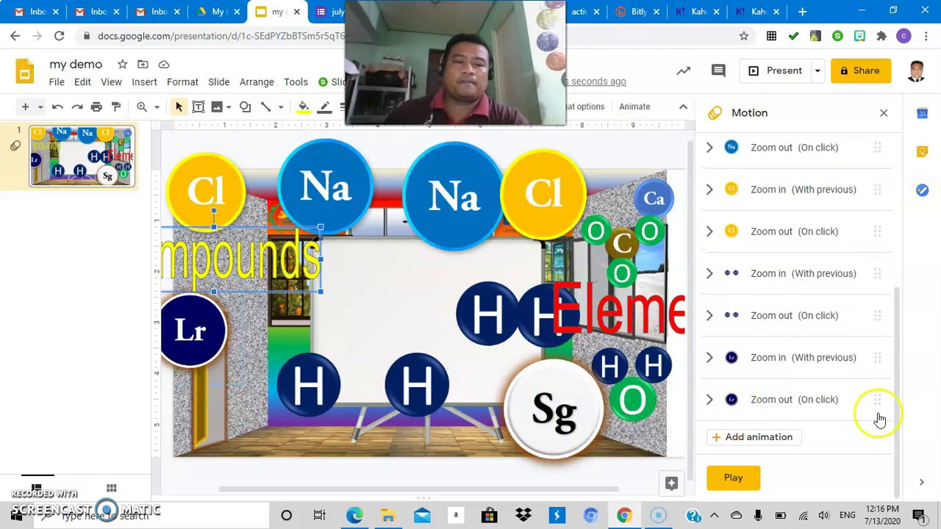
left_click(759, 438)
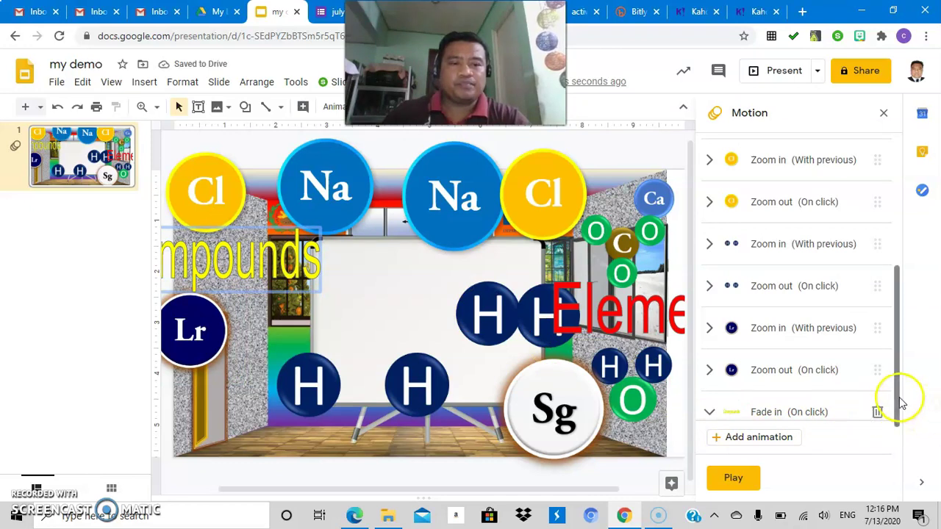
left_click_drag(896, 391, 898, 464)
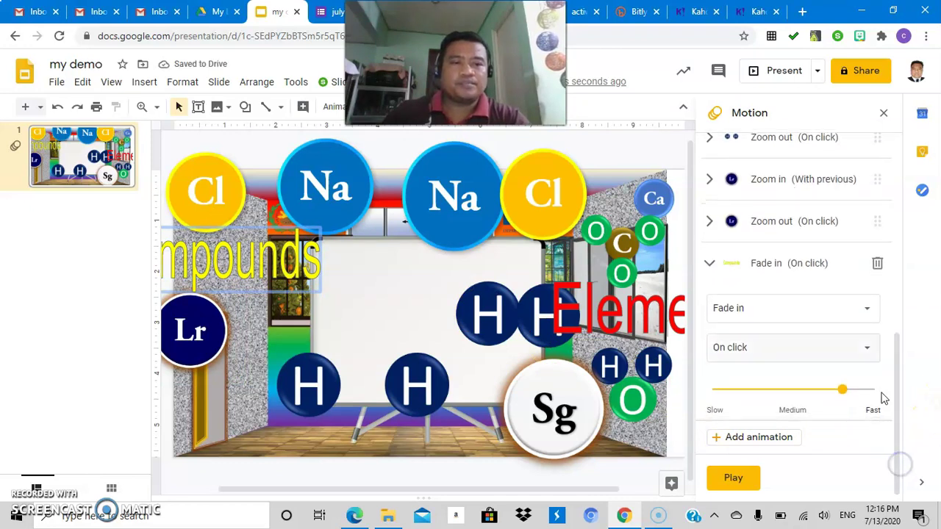
left_click(868, 312)
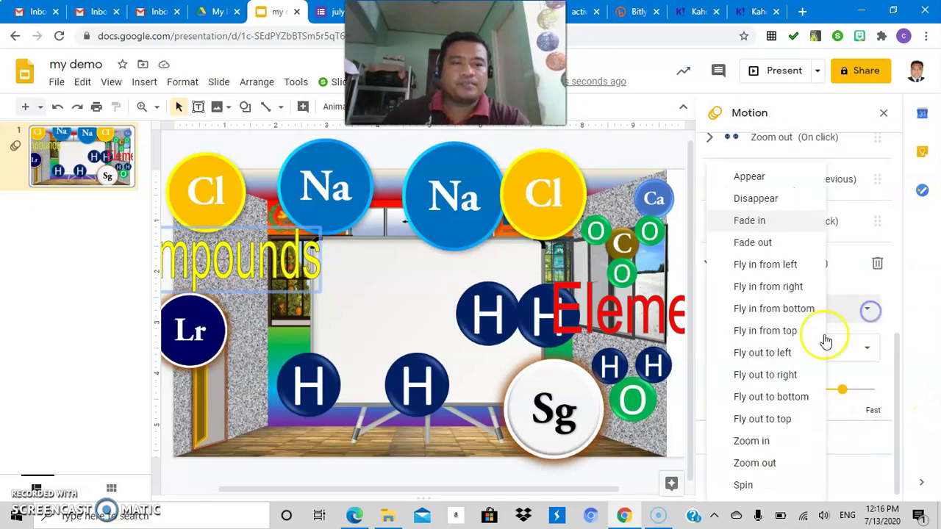
left_click(768, 445)
left_click(867, 351)
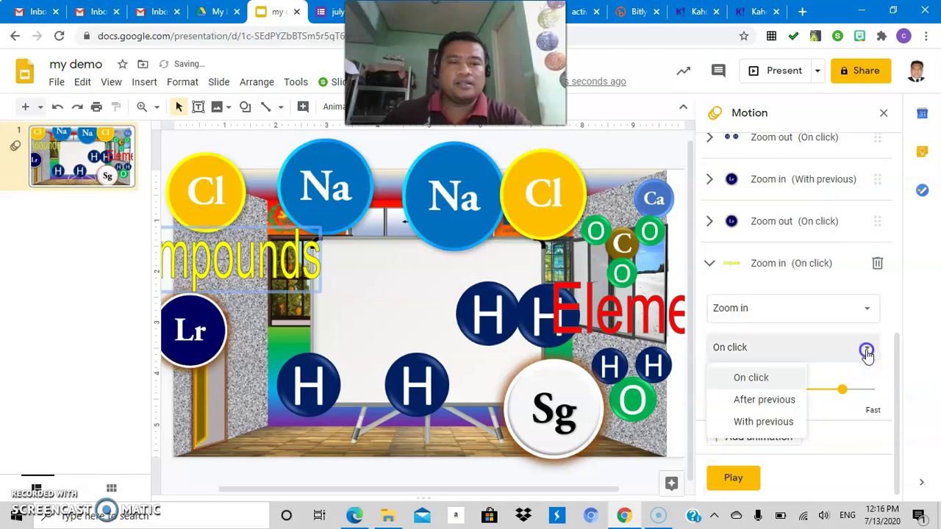
left_click(762, 421)
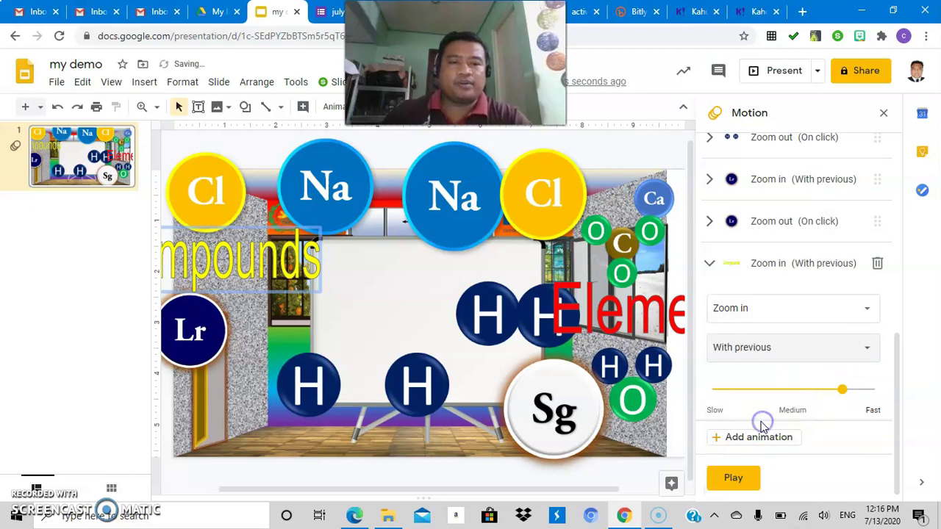
Step: Add a Zoom out animation to Compounds starting On click
left_click(756, 440)
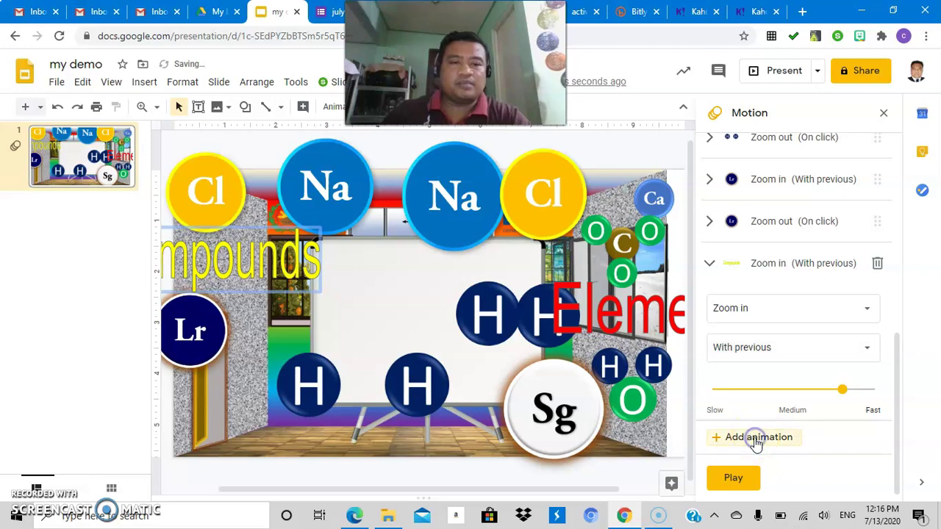
left_click(872, 312)
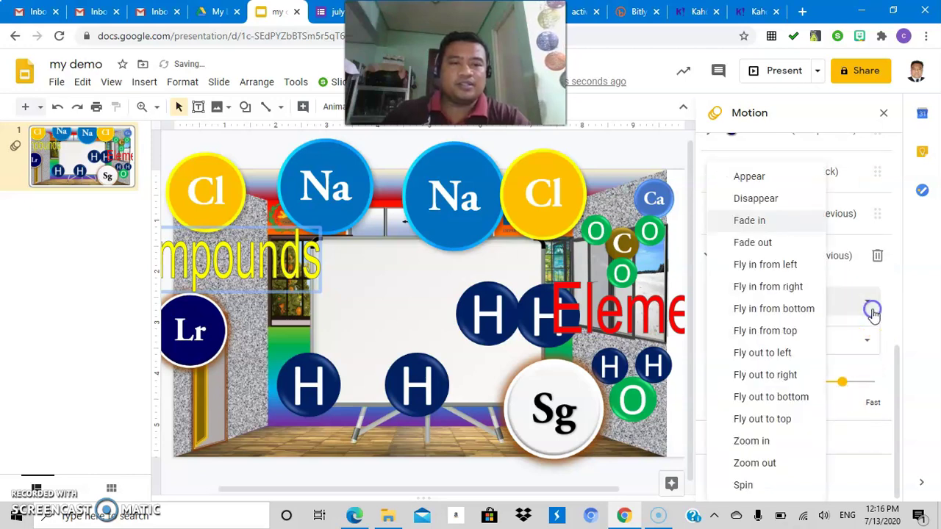
left_click(771, 461)
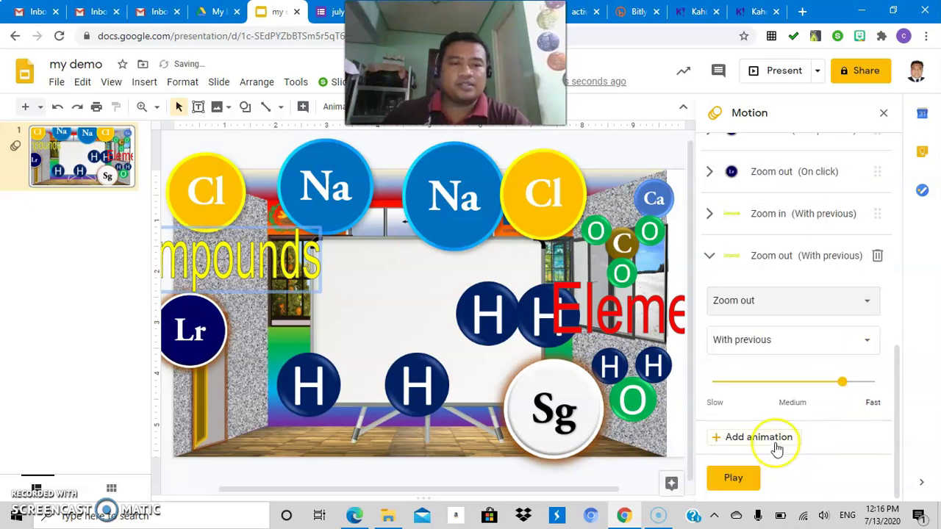
left_click(862, 338)
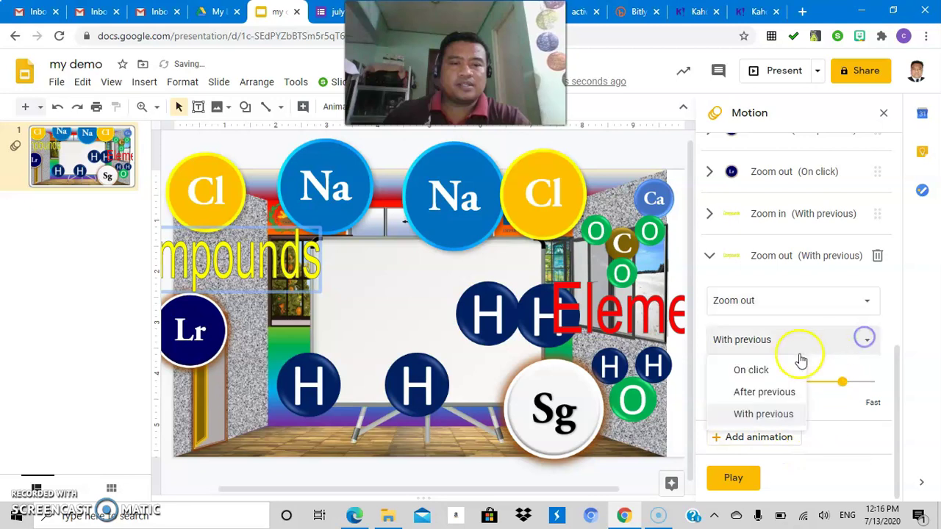
left_click(752, 371)
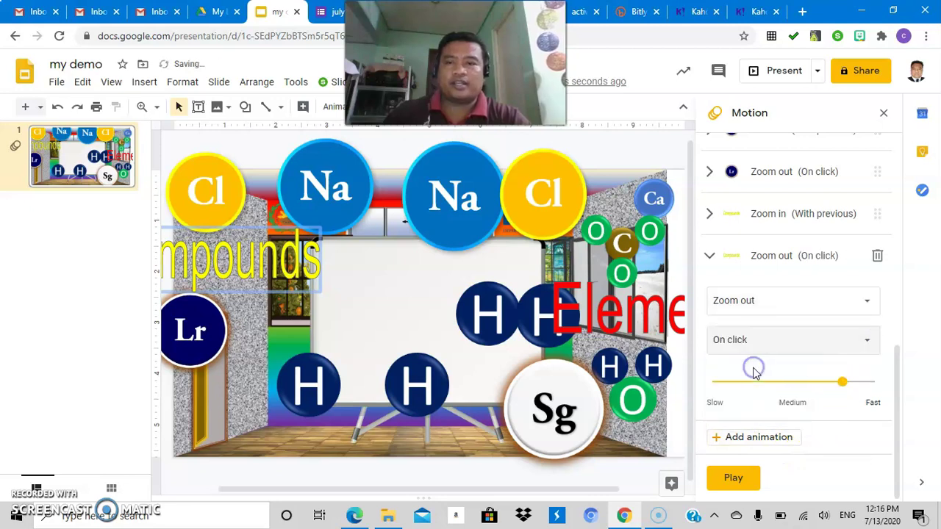
Step: Give the Na–Cl pair a Zoom in starting With previous
left_click(437, 219)
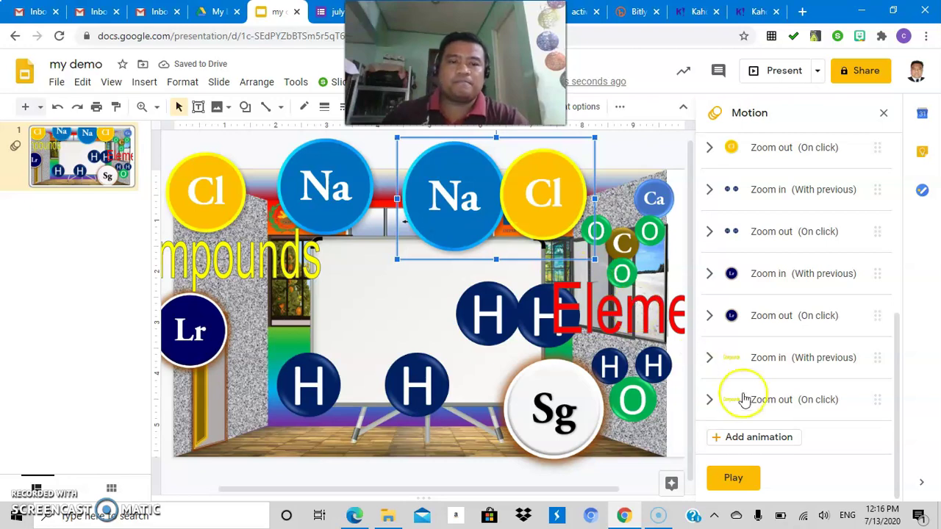
left_click(746, 438)
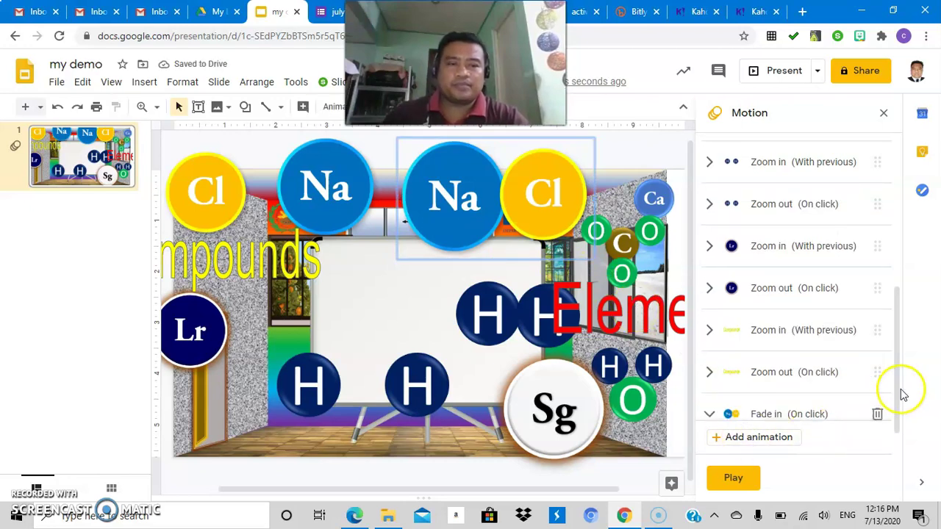
left_click_drag(897, 395, 896, 438)
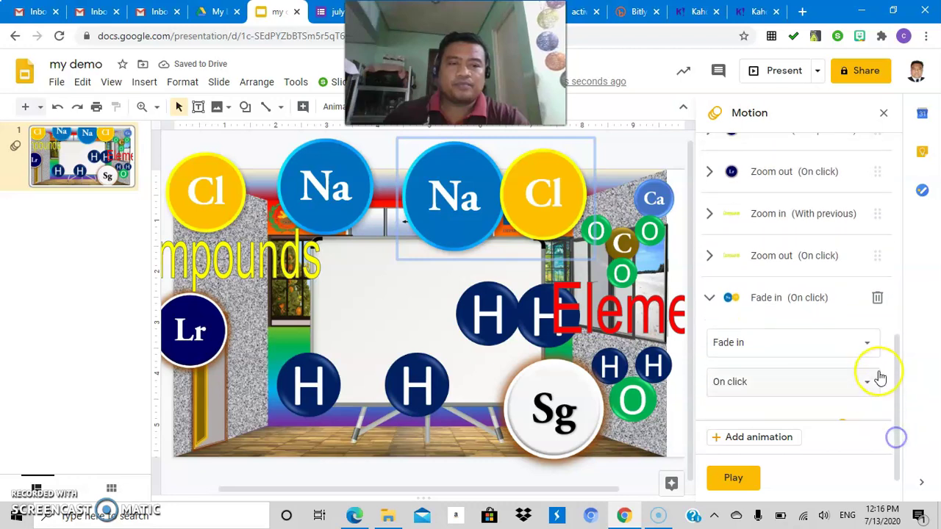
left_click(867, 343)
left_click(746, 439)
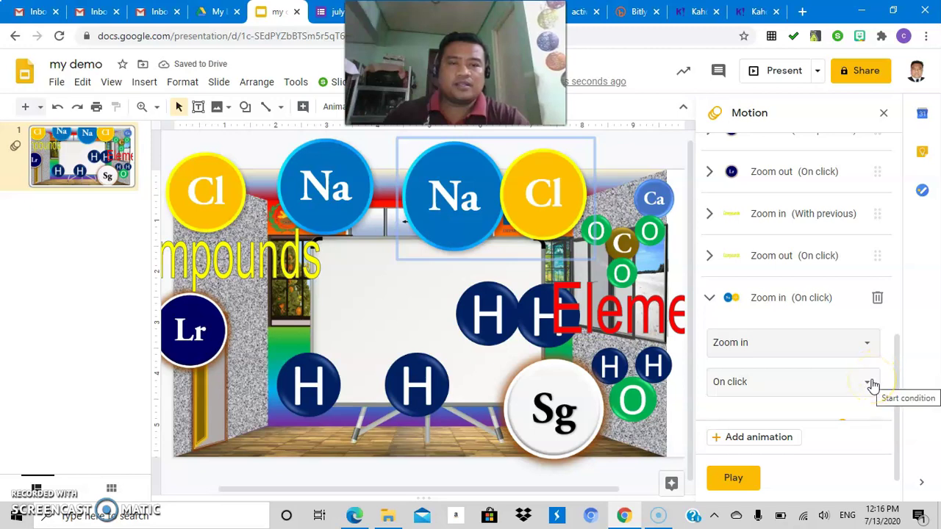
left_click(869, 383)
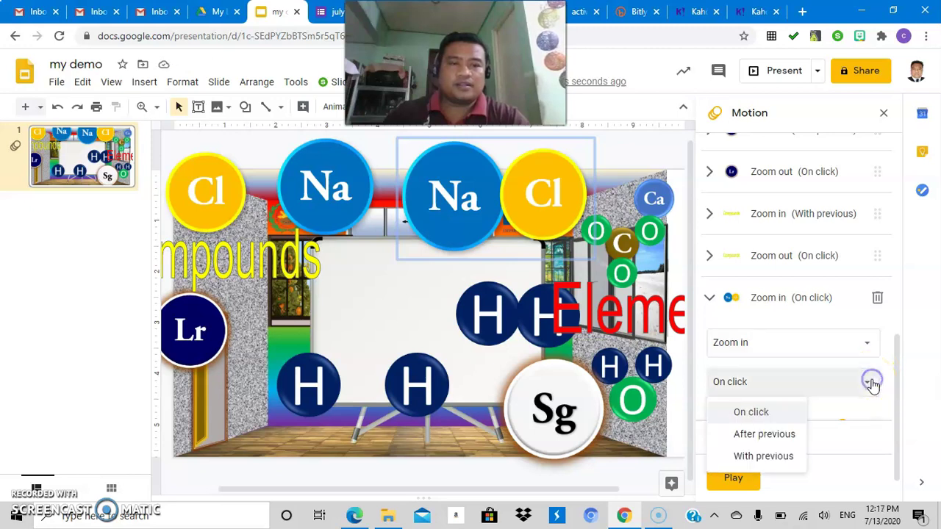
left_click(760, 458)
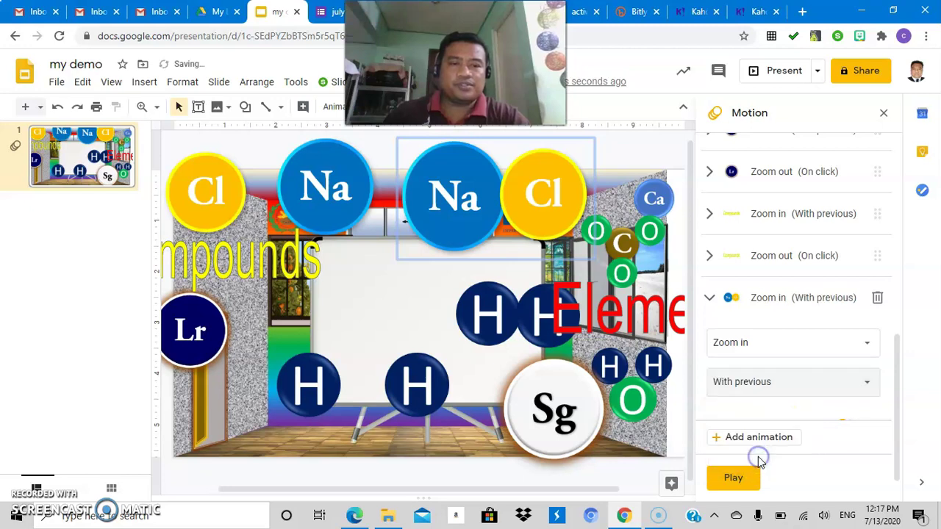
Step: Add a Zoom out animation to the Na–Cl pair starting On click
left_click(757, 439)
left_click(863, 309)
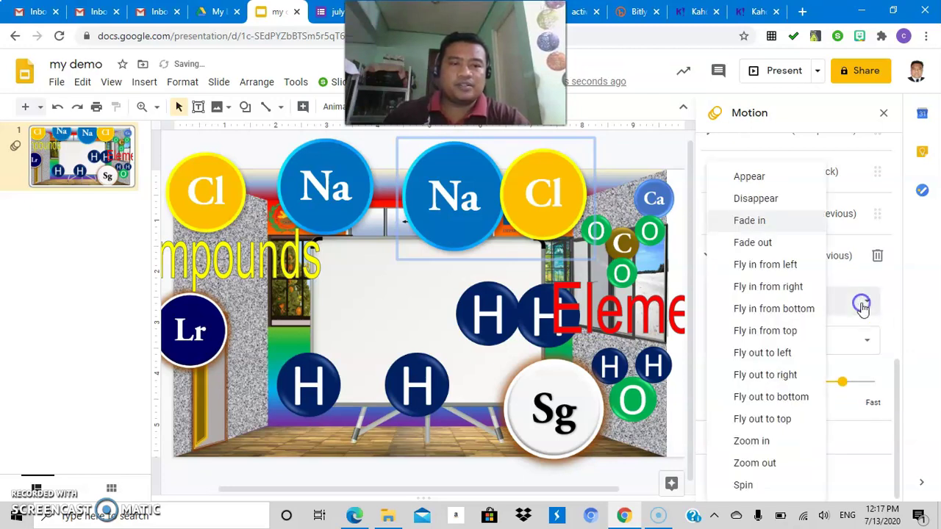
left_click(751, 462)
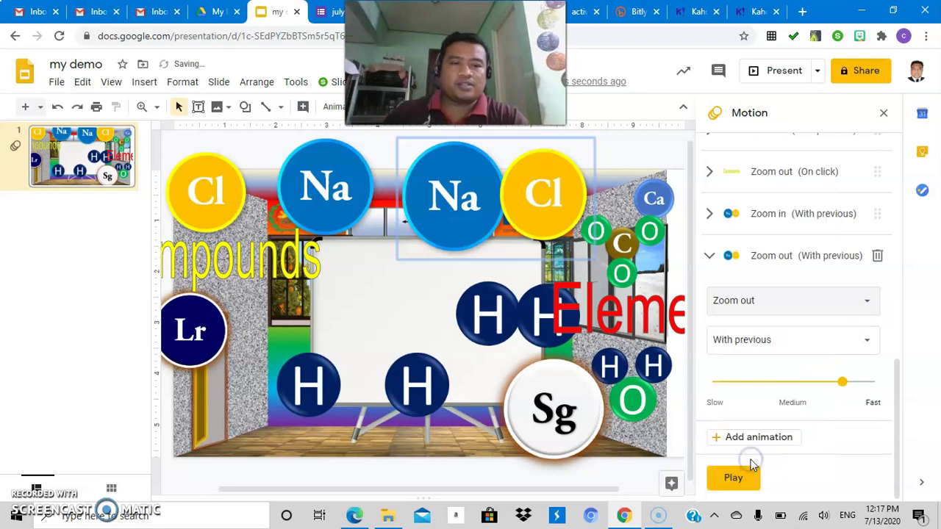
left_click(862, 342)
left_click(753, 372)
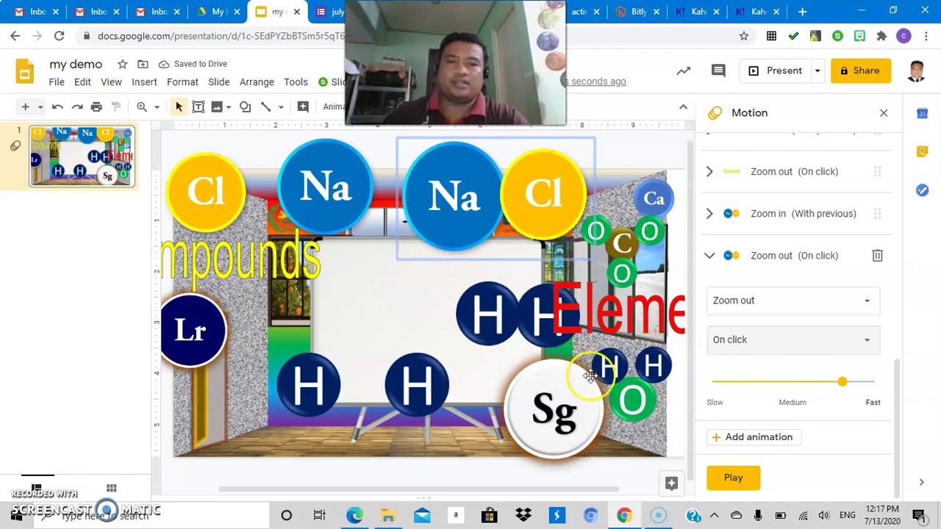
Step: Delete the O–C–O/Ca group, Sg circle, H–H–O water group and H–H pair
left_click(883, 114)
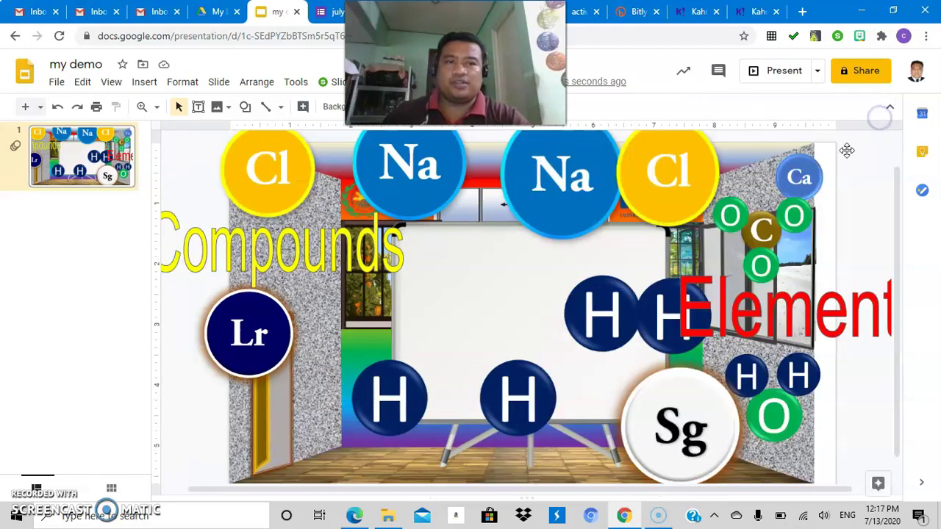
left_click(774, 241)
key("Delete")
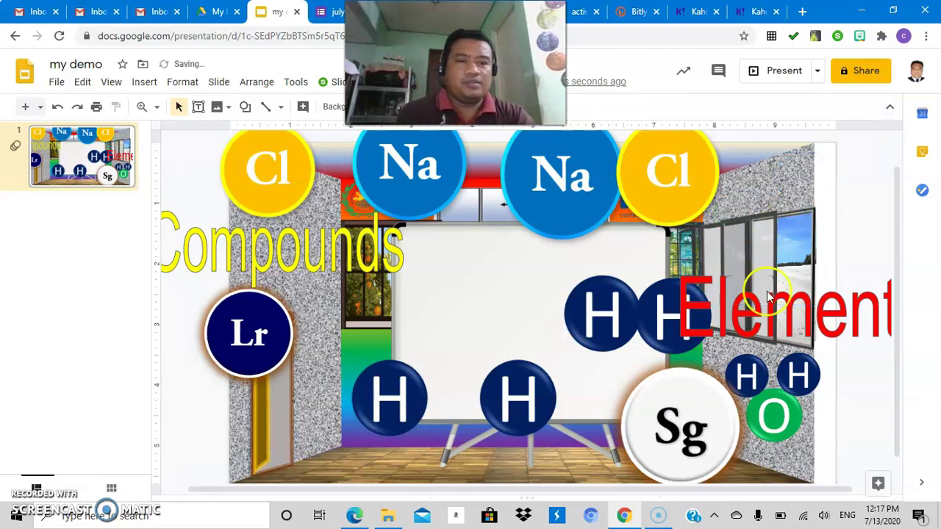
left_click(683, 419)
key("Delete")
left_click(733, 401)
key("Delete")
left_click(619, 333)
key("Delete")
left_click(731, 389)
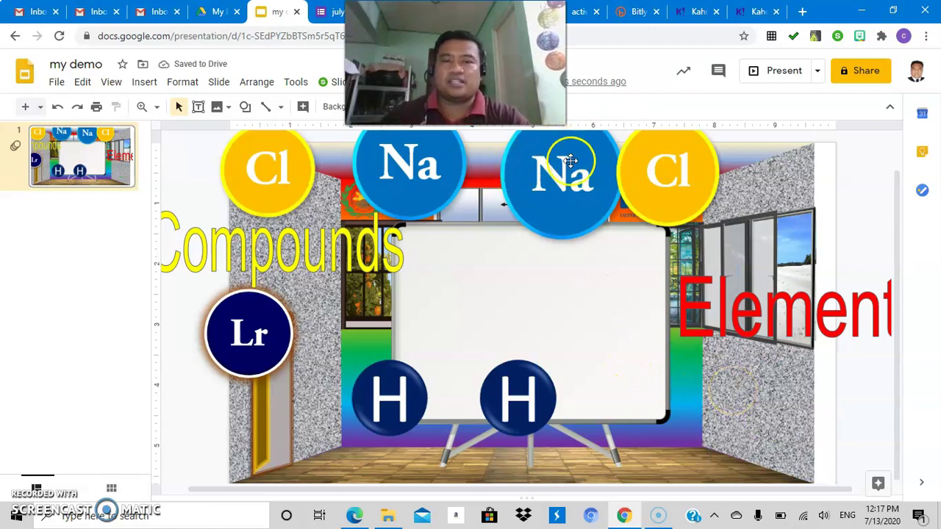
Step: Stack the Na–Cl pair, Compounds title, Lr, H, Cl, Na circles and Elements title on the whiteboard
mouse_move(571, 189)
left_mouse_down()
mouse_move(500, 297)
mouse_move(491, 295)
left_mouse_up()
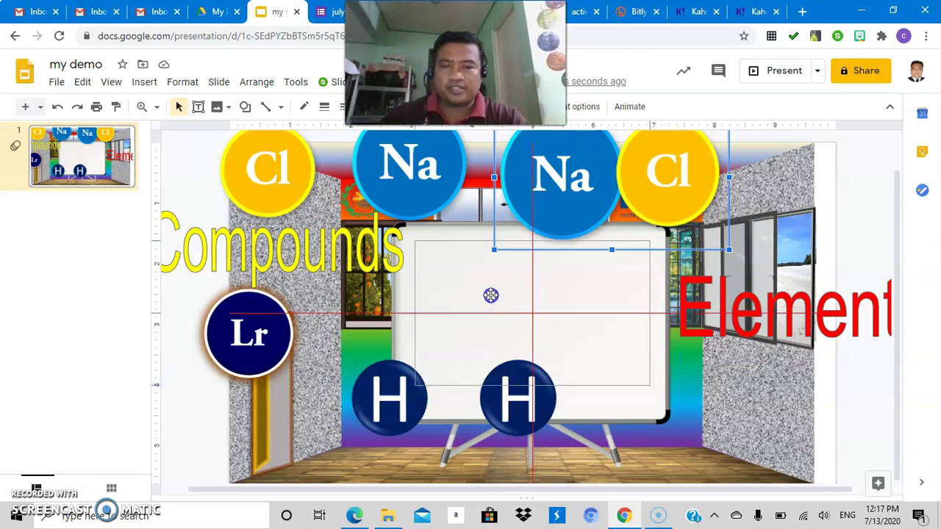
left_click_drag(491, 294, 491, 294)
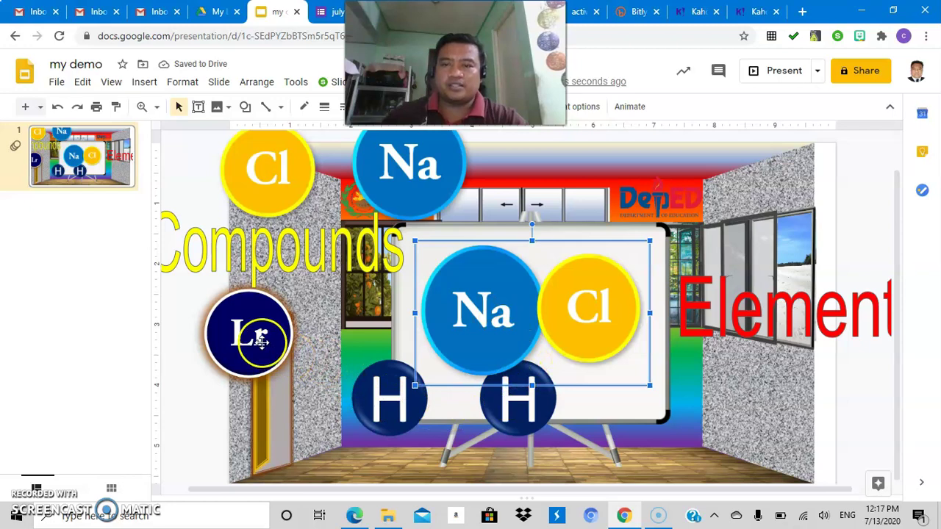
left_click_drag(273, 264, 513, 327)
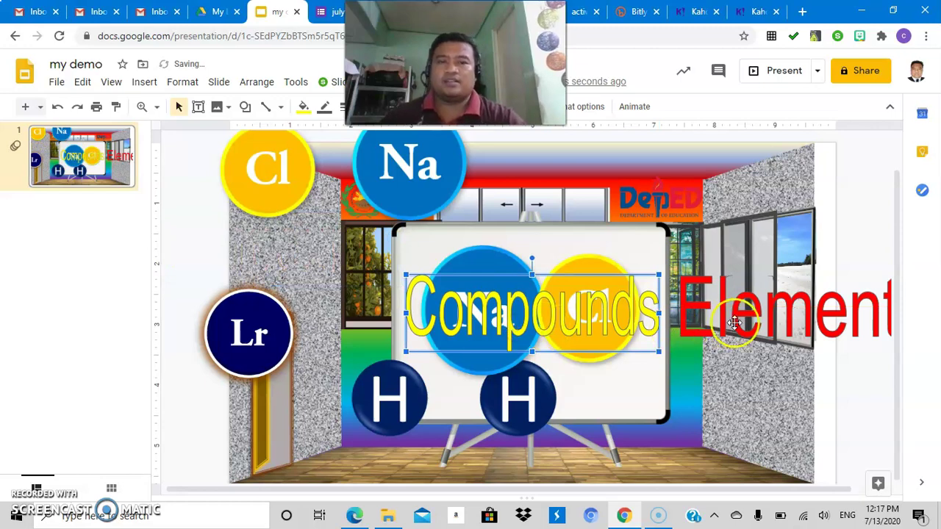
left_click_drag(283, 358, 540, 331)
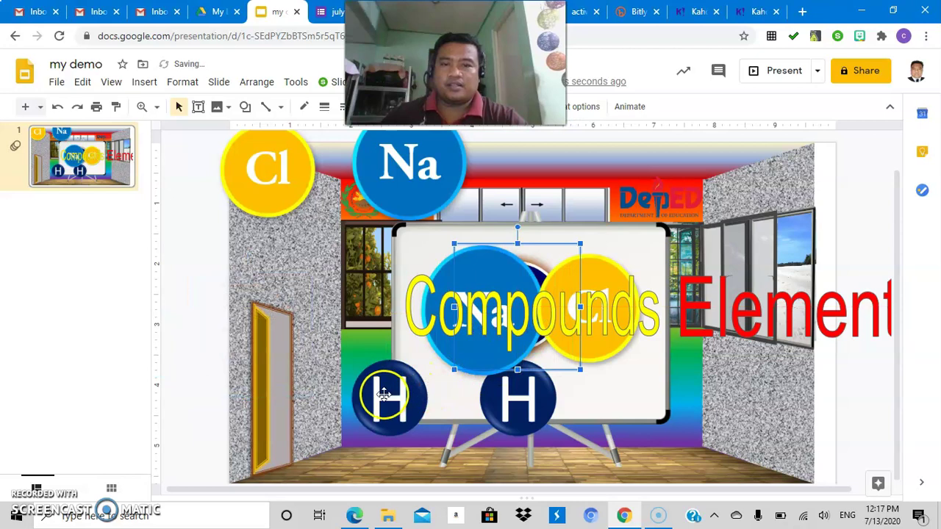
mouse_move(384, 395)
left_mouse_down()
mouse_move(459, 322)
mouse_move(463, 329)
left_mouse_up()
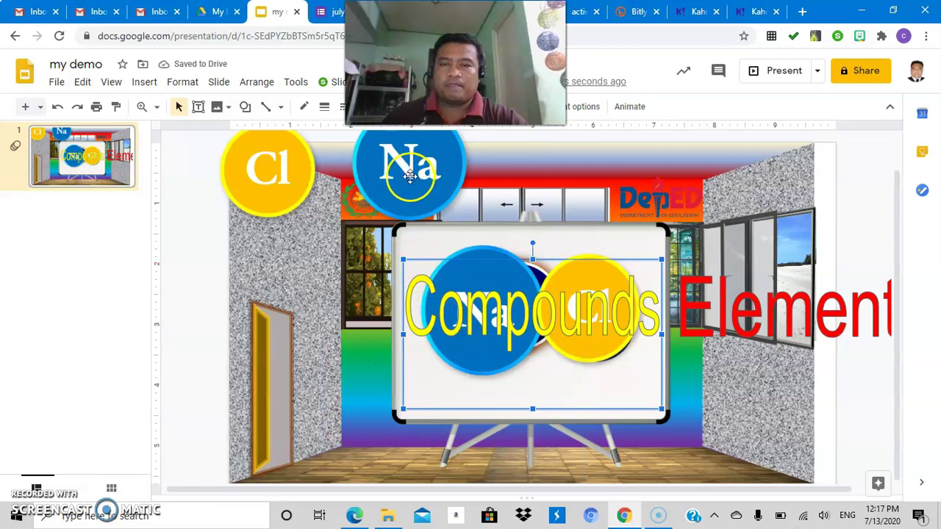
left_click_drag(409, 176, 416, 183)
left_click_drag(281, 170, 552, 318)
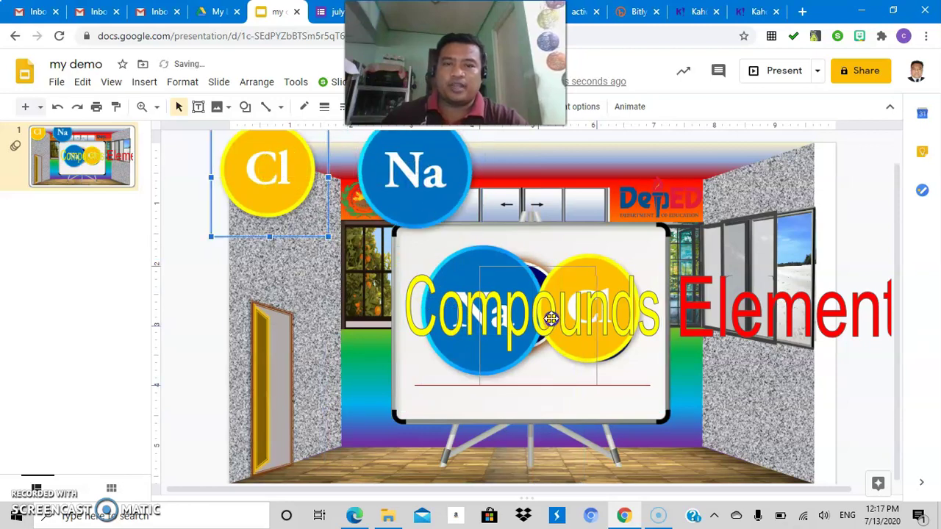
left_click_drag(458, 203, 532, 323)
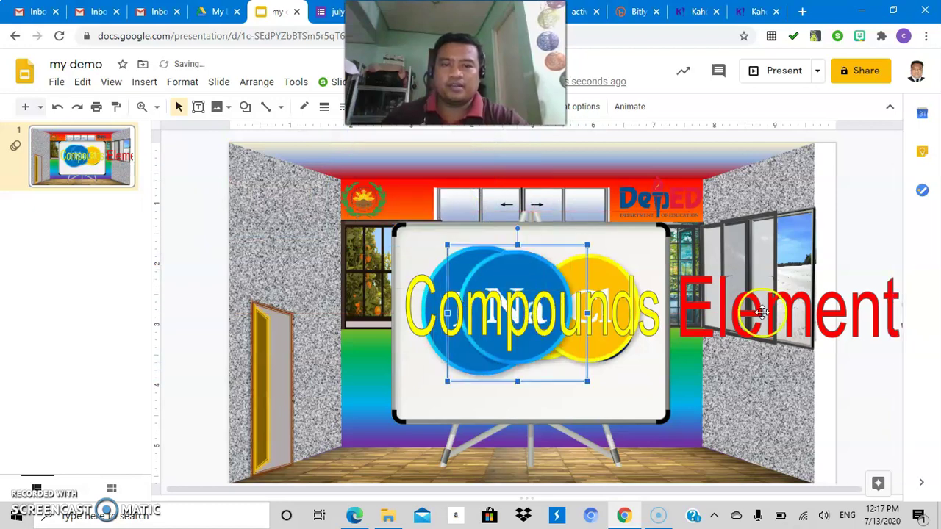
left_click_drag(763, 312, 490, 310)
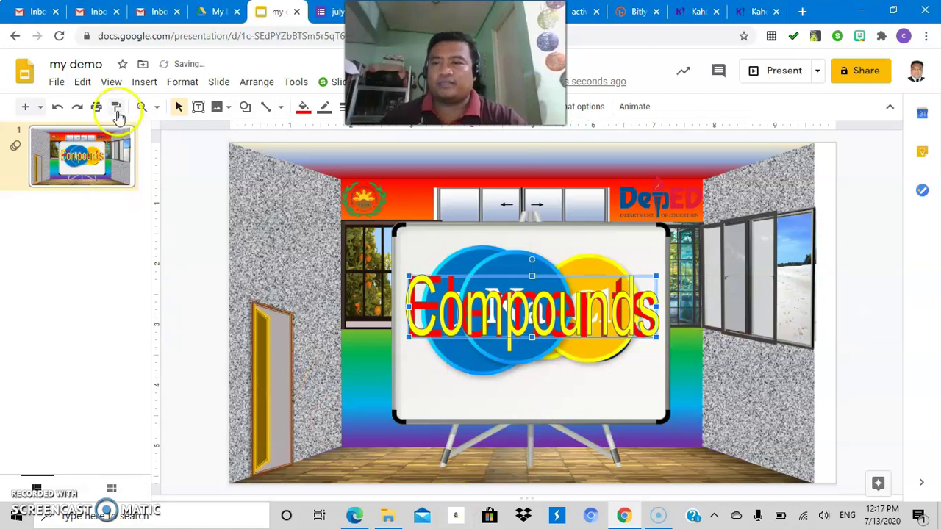
Step: Draw a red rectangle over the whiteboard's stacked items, widened to the board's edge
left_click(144, 84)
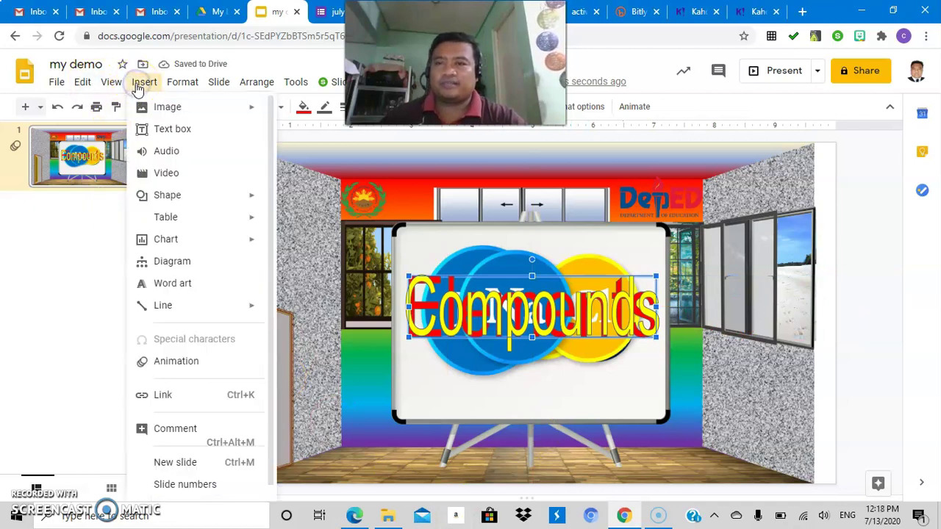
left_click(141, 75)
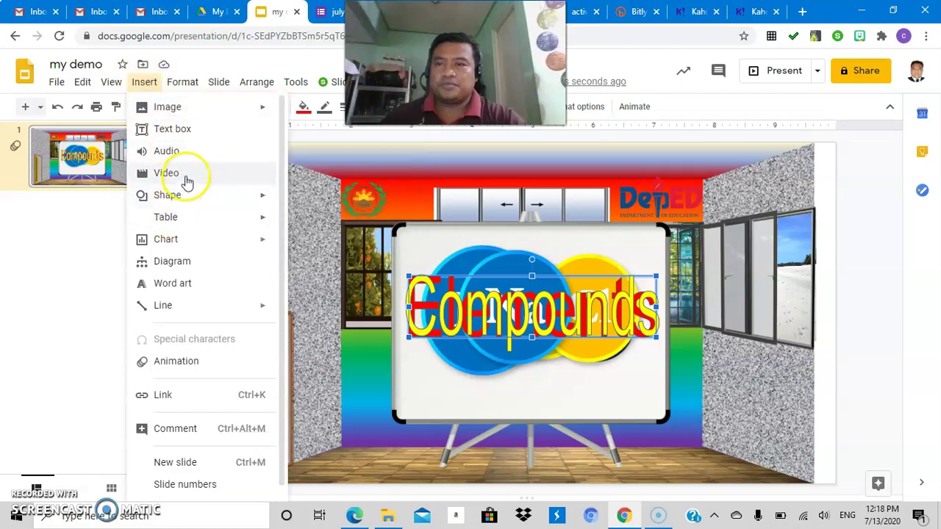
left_click(320, 203)
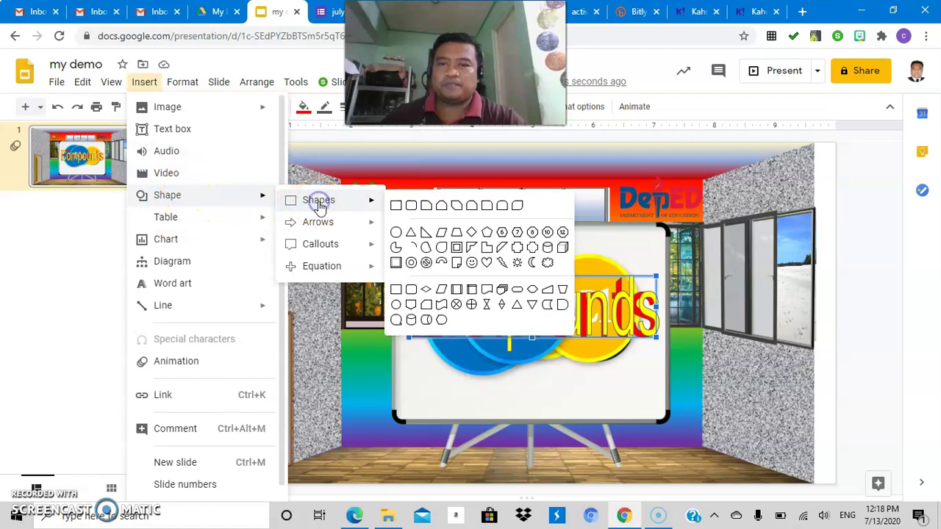
left_click(396, 206)
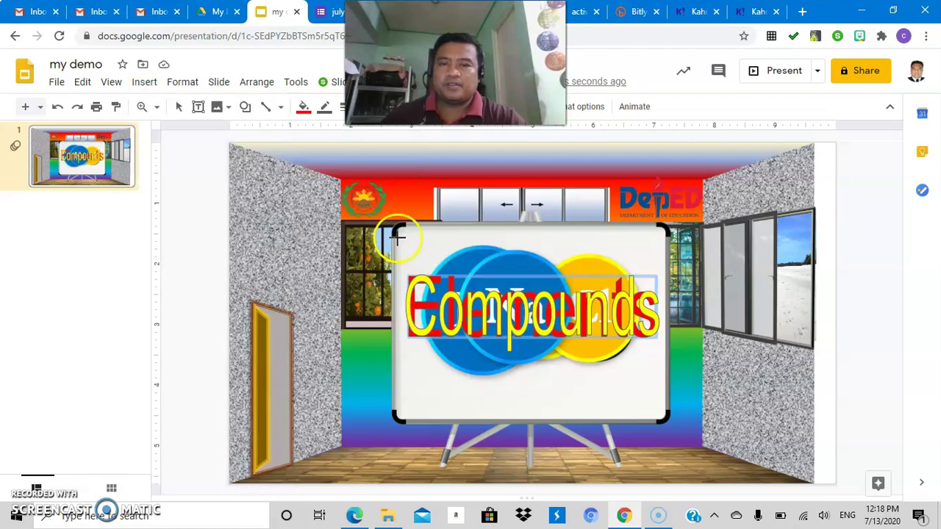
left_click_drag(397, 237, 655, 388)
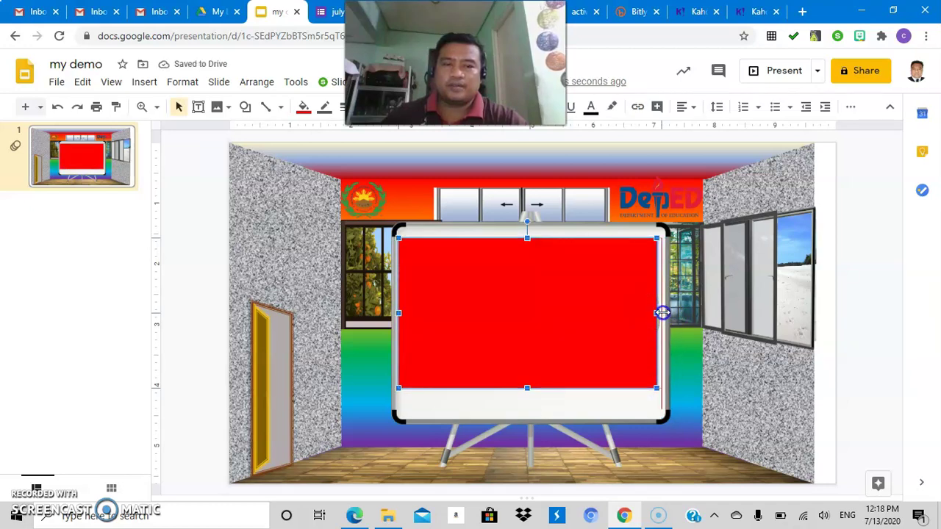
left_click_drag(662, 313, 668, 312)
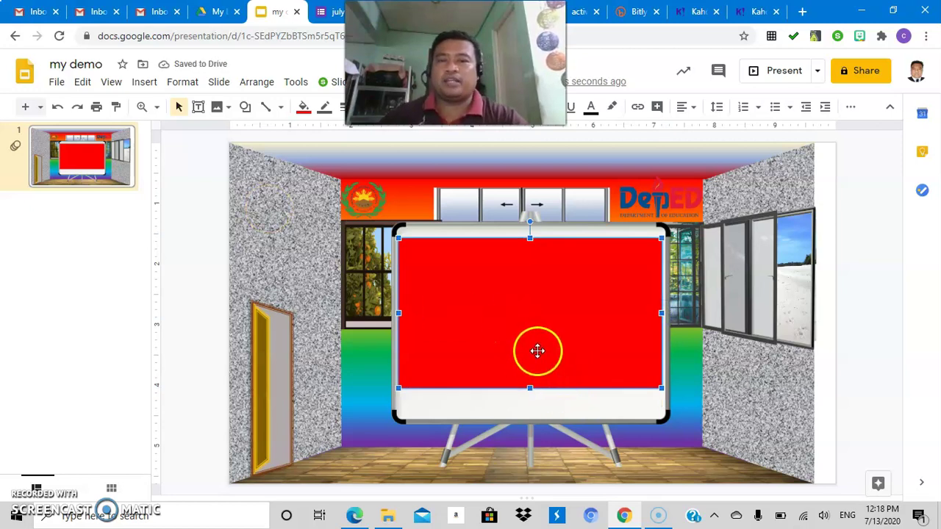
Step: Add a Zoom out animation, set to On click, to the red cover rectangle
left_click(220, 83)
mouse_move(257, 251)
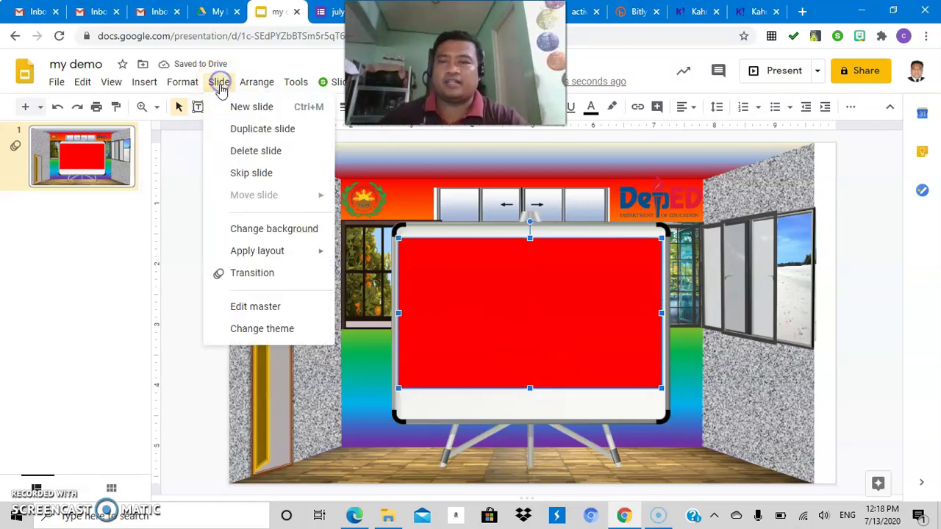
left_click(260, 275)
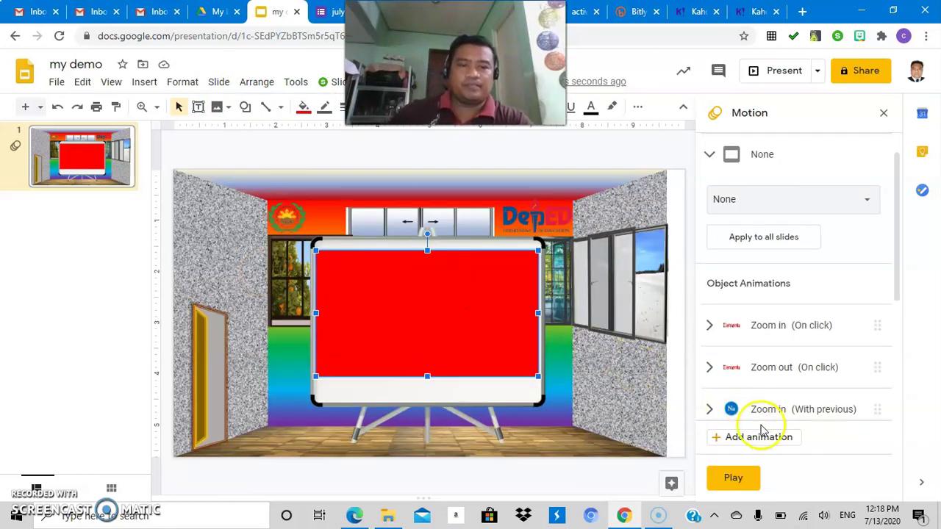
left_click(765, 440)
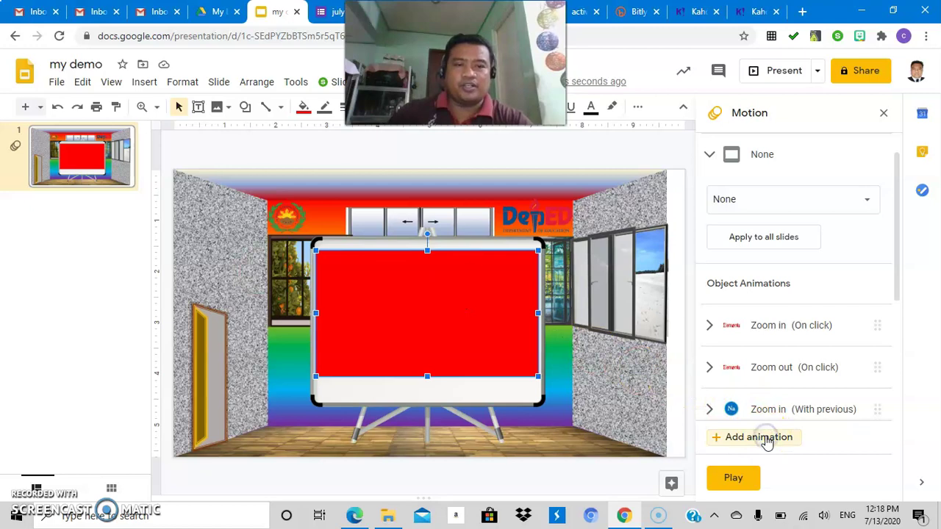
left_click(863, 409)
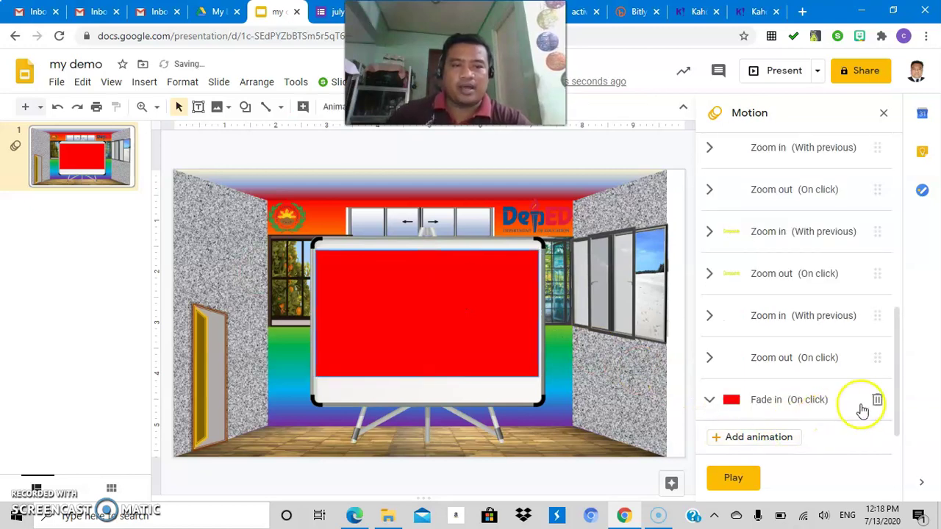
left_click_drag(897, 391, 897, 446)
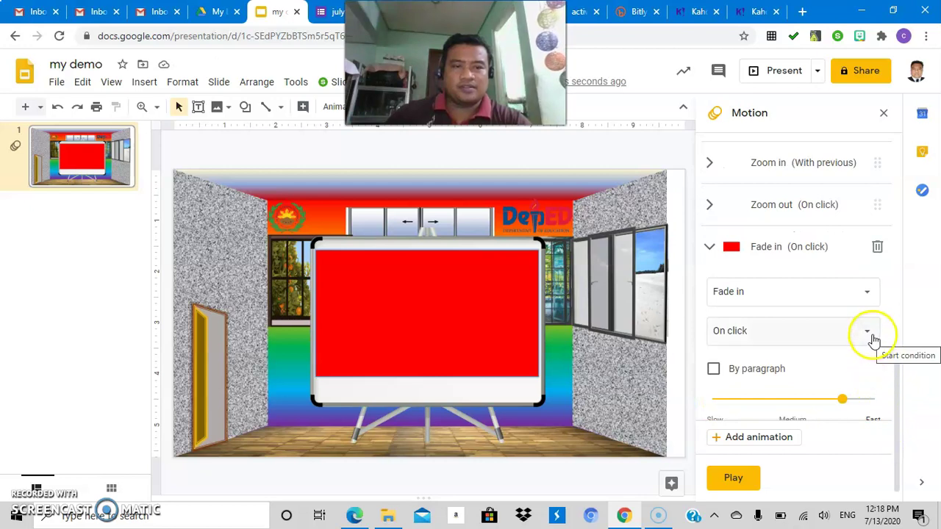
left_click(867, 298)
left_click(768, 463)
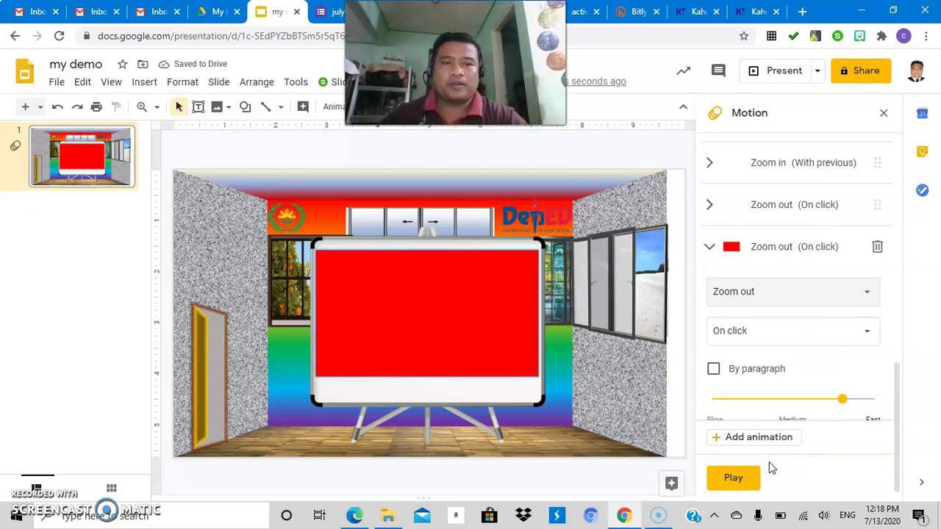
left_click(478, 326)
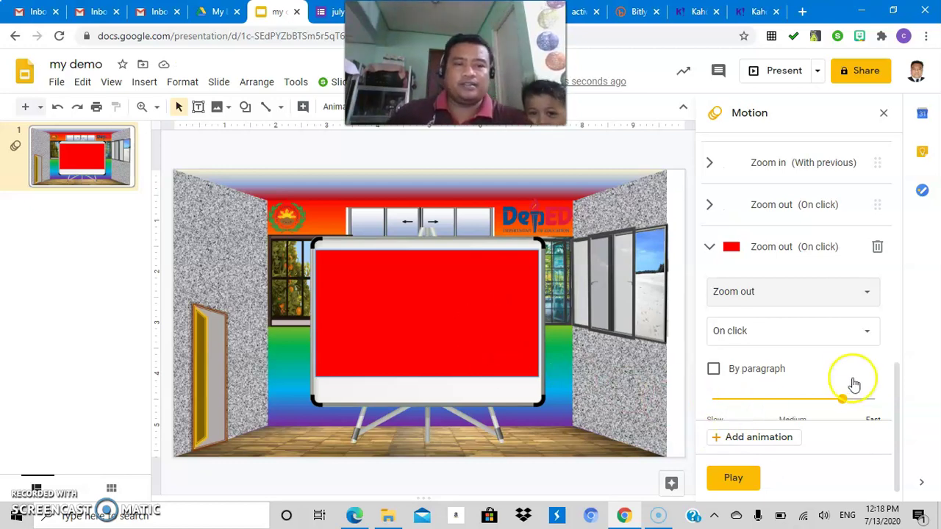
left_click(899, 401)
left_click_drag(898, 400, 897, 441)
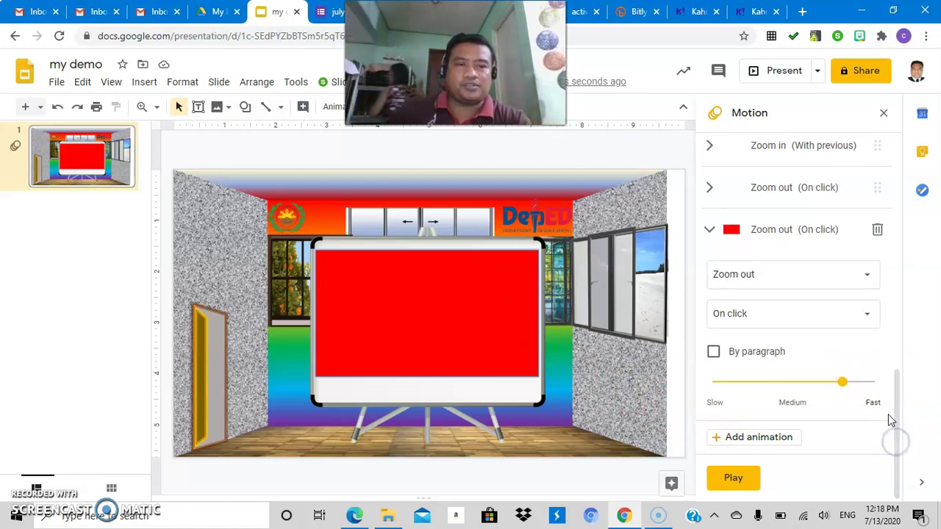
left_click(790, 239)
mouse_move(790, 239)
left_mouse_down()
mouse_move(790, 113)
mouse_move(767, 286)
left_mouse_up()
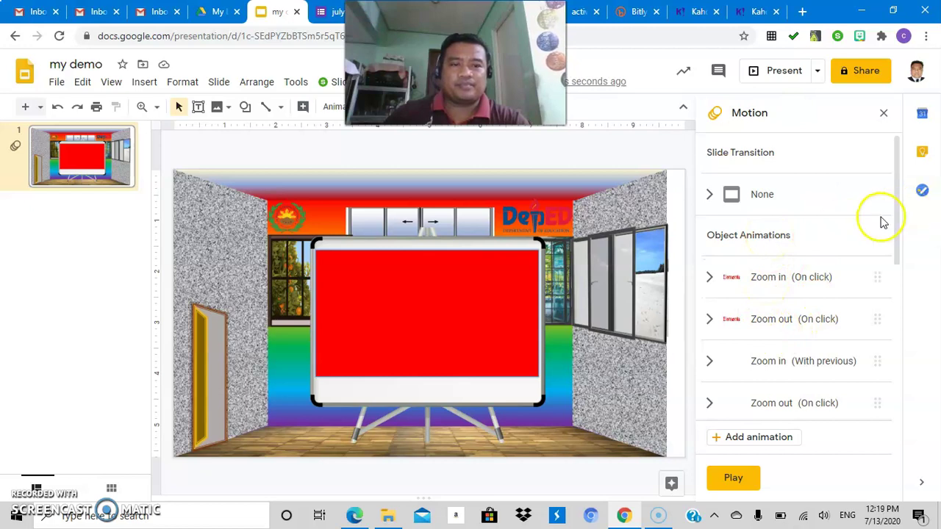
Step: Move the red rectangle's Zoom out (On click) entry to the top of the animation list
left_click(408, 321)
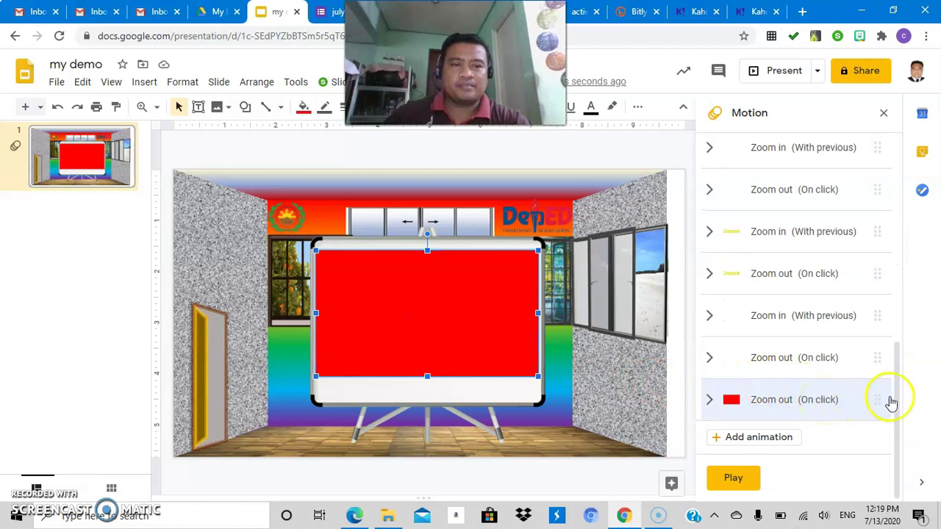
left_click_drag(876, 354, 868, 168)
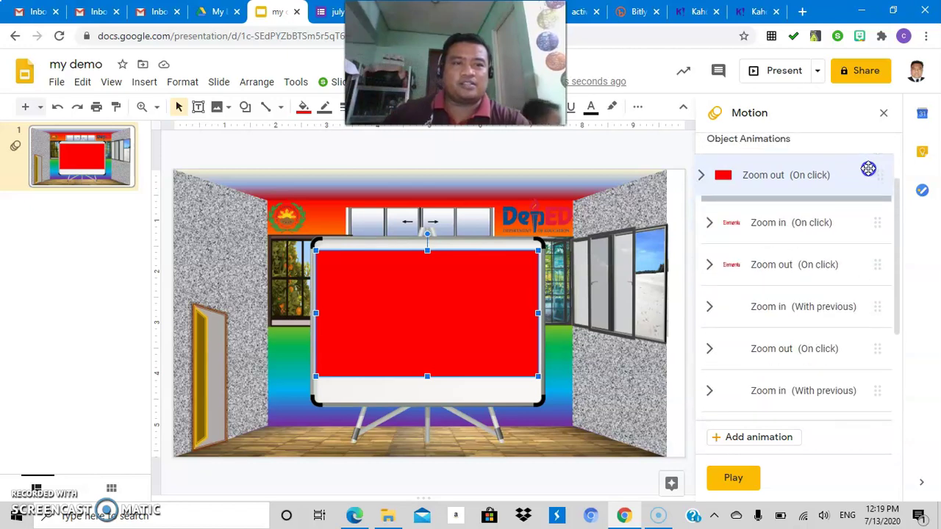
left_click_drag(868, 169, 877, 269)
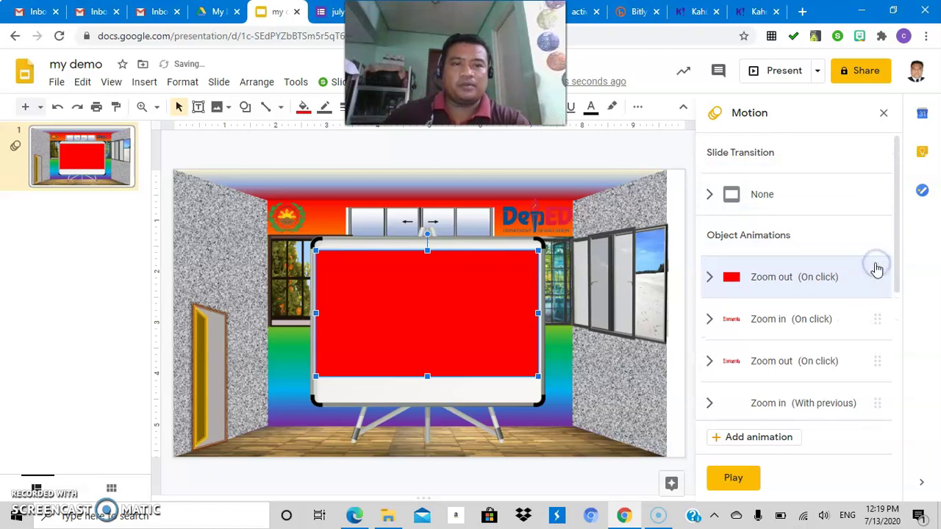
Step: Present the slideshow and advance three animations until the Na and Cl circles appear
left_click(780, 73)
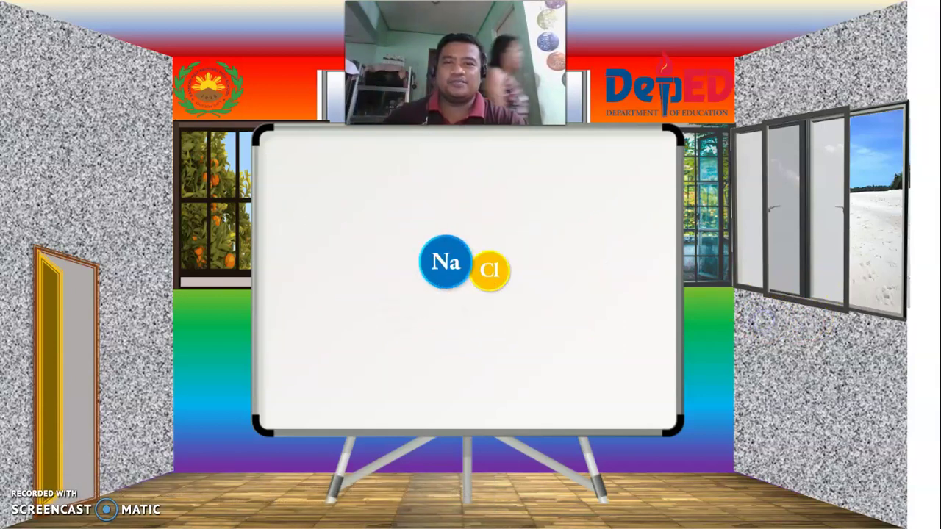
left_click(763, 321)
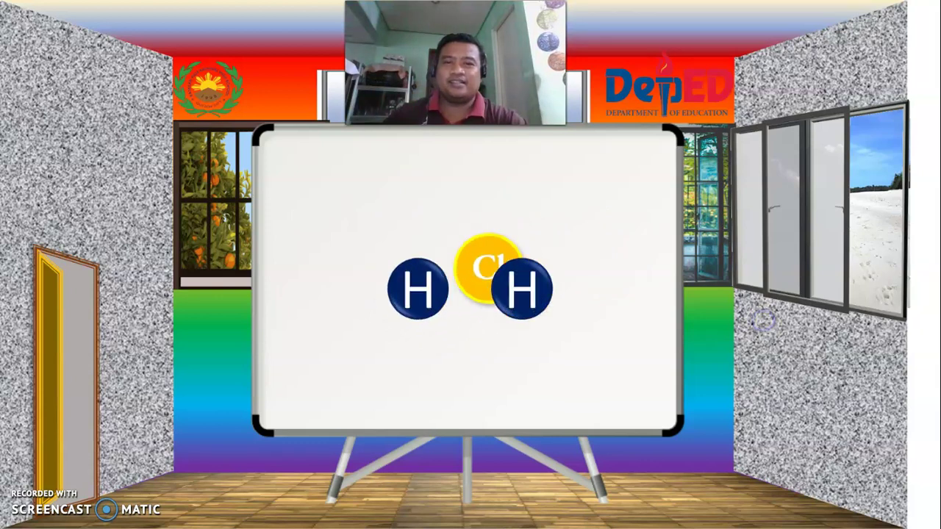
left_click(762, 321)
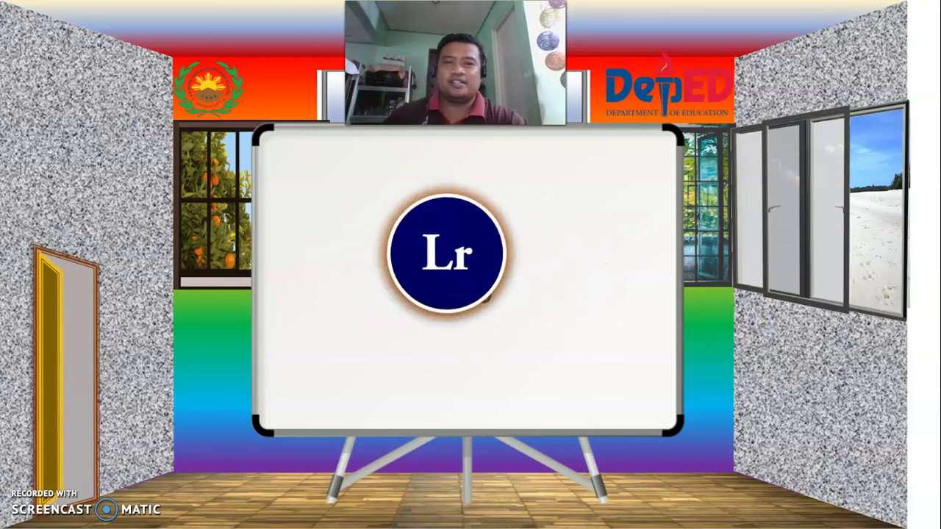
left_click(761, 320)
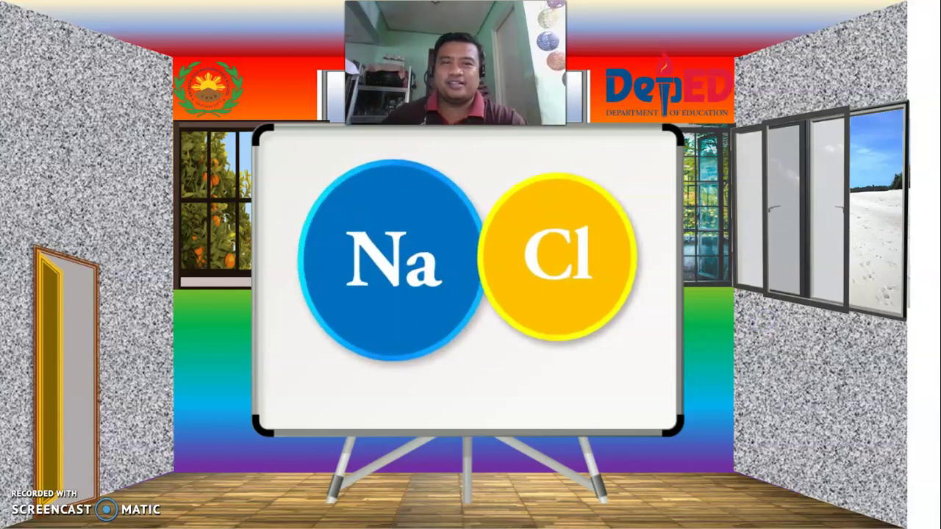